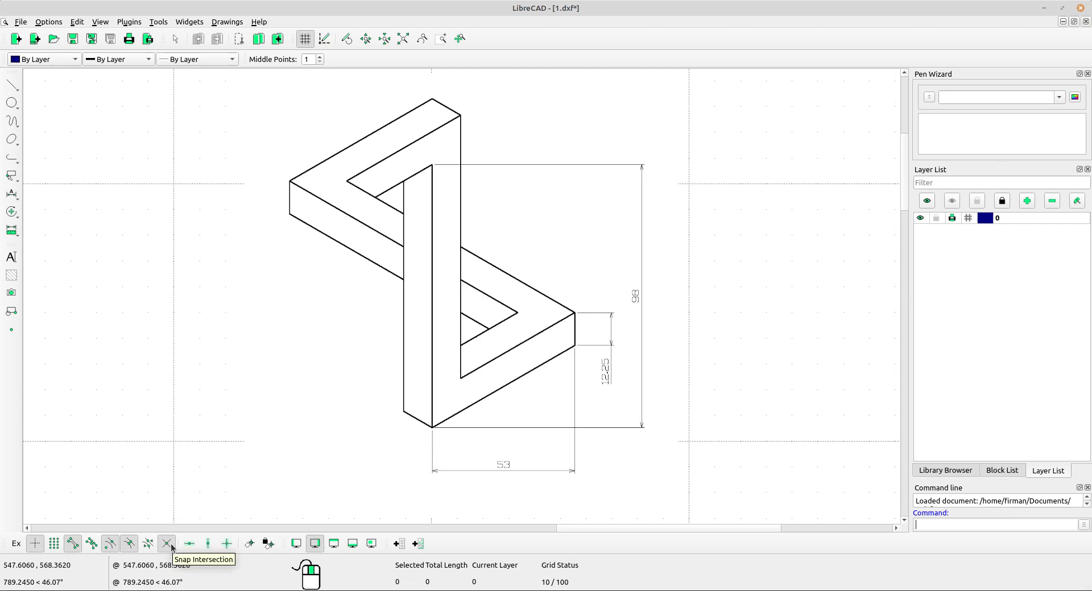
Draw a vertical line 98 long, snapped at its start point, in the empty area right of the reference drawing.
{"action": "mouse_move", "coordinate": [623, 496]}
{"action": "middle_mouse_down"}
{"action": "mouse_move", "coordinate": [631, 473]}
{"action": "mouse_move", "coordinate": [500, 470]}
{"action": "middle_mouse_up"}
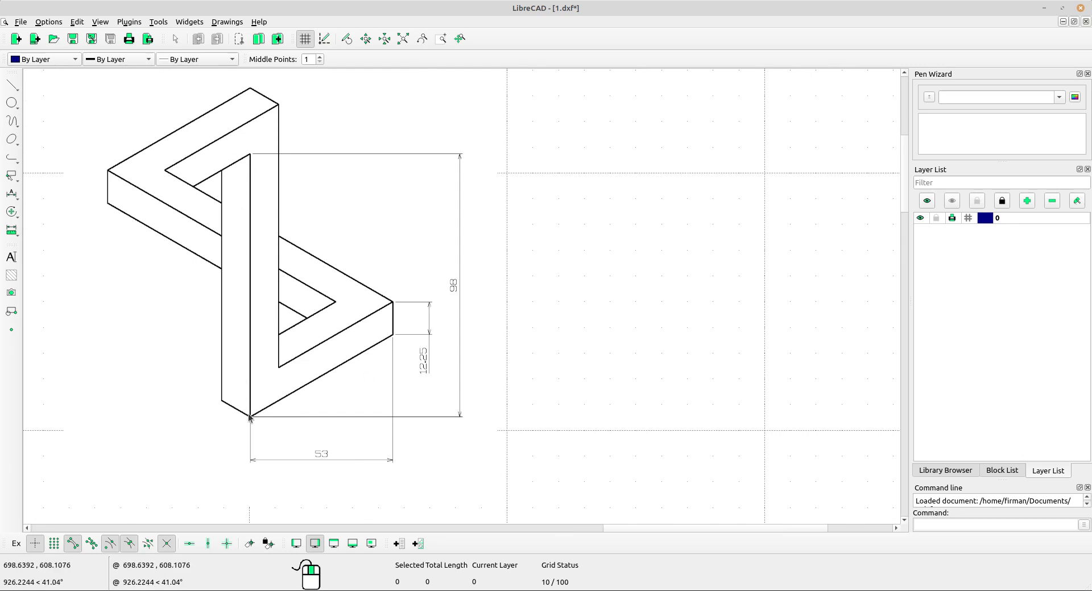
{"action": "left_click", "coordinate": [11, 85]}
{"action": "left_click", "coordinate": [53, 126]}
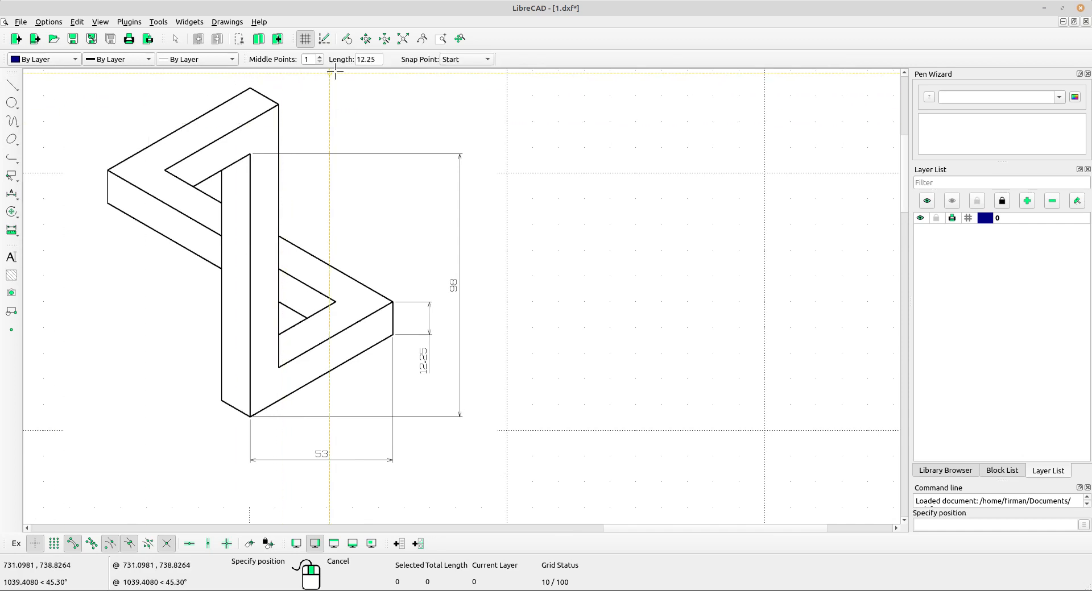
{"action": "left_click_drag", "start_coordinate": [378, 59], "coordinate": [354, 56]}
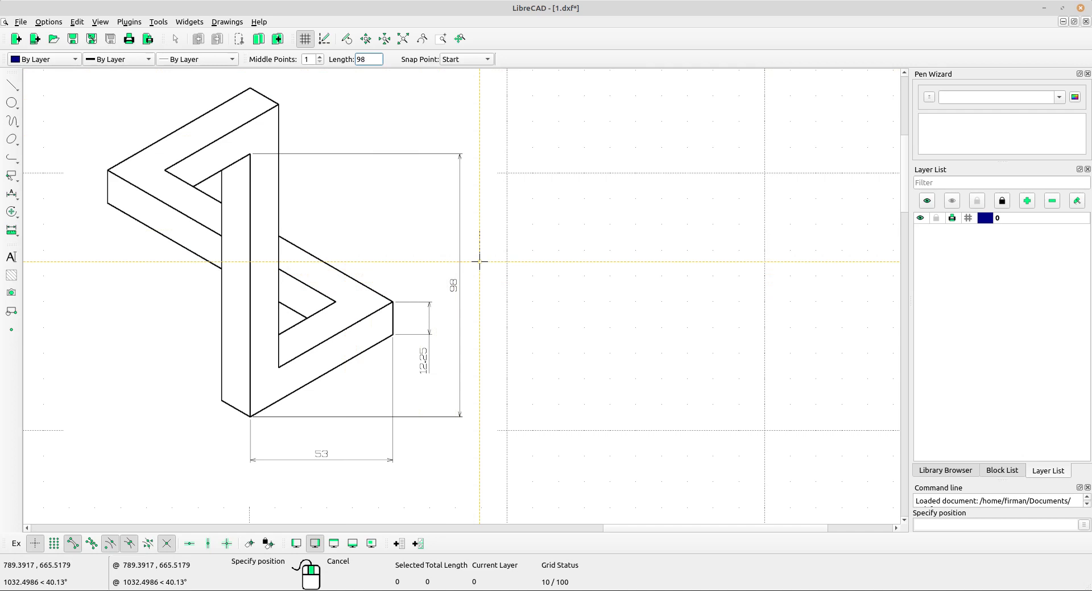
{"action": "left_click", "coordinate": [462, 59]}
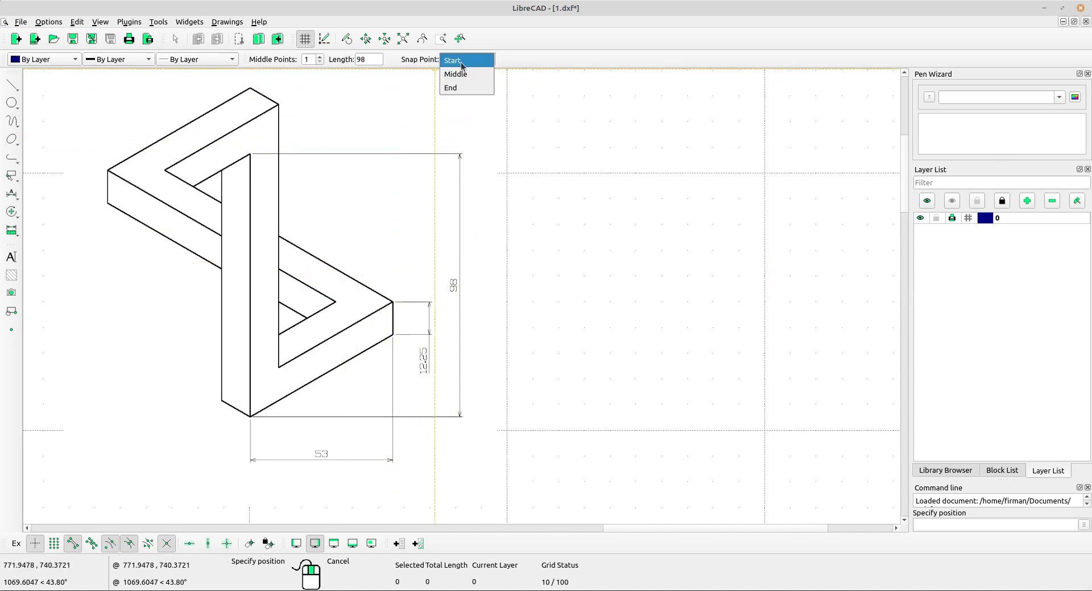
{"action": "left_click", "coordinate": [461, 61]}
{"action": "middle_click_drag", "start_coordinate": [724, 399], "coordinate": [664, 400]}
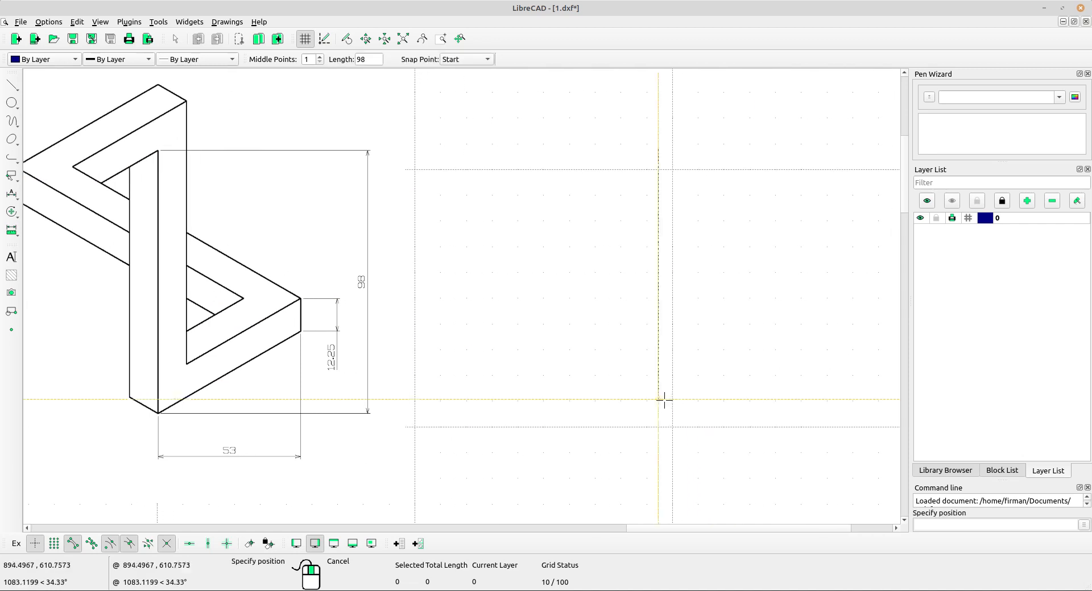
{"action": "left_click", "coordinate": [743, 409]}
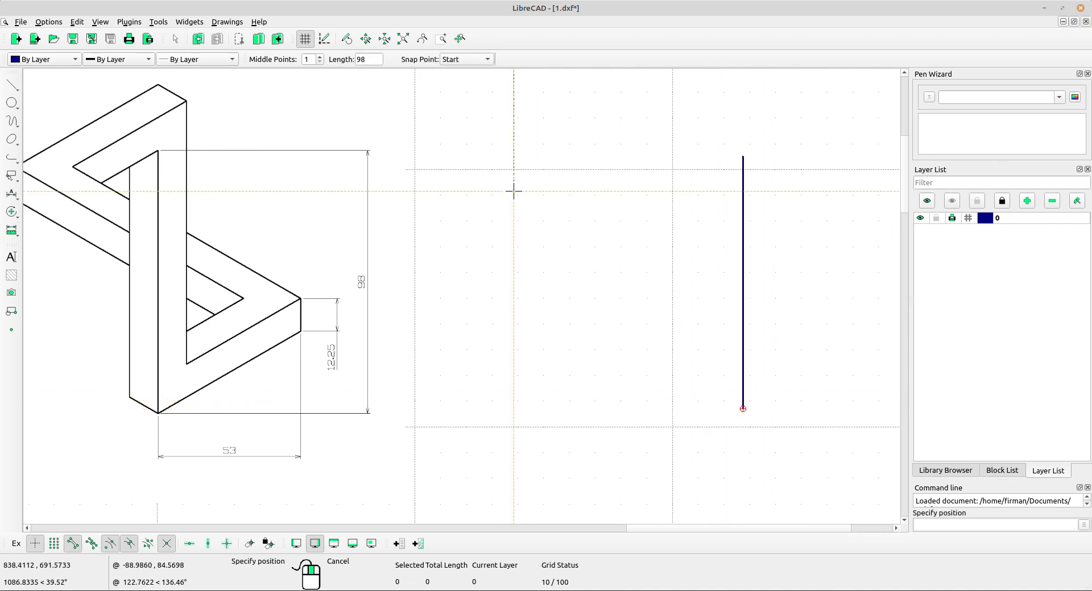
{"action": "middle_click_drag", "start_coordinate": [515, 227], "coordinate": [547, 233]}
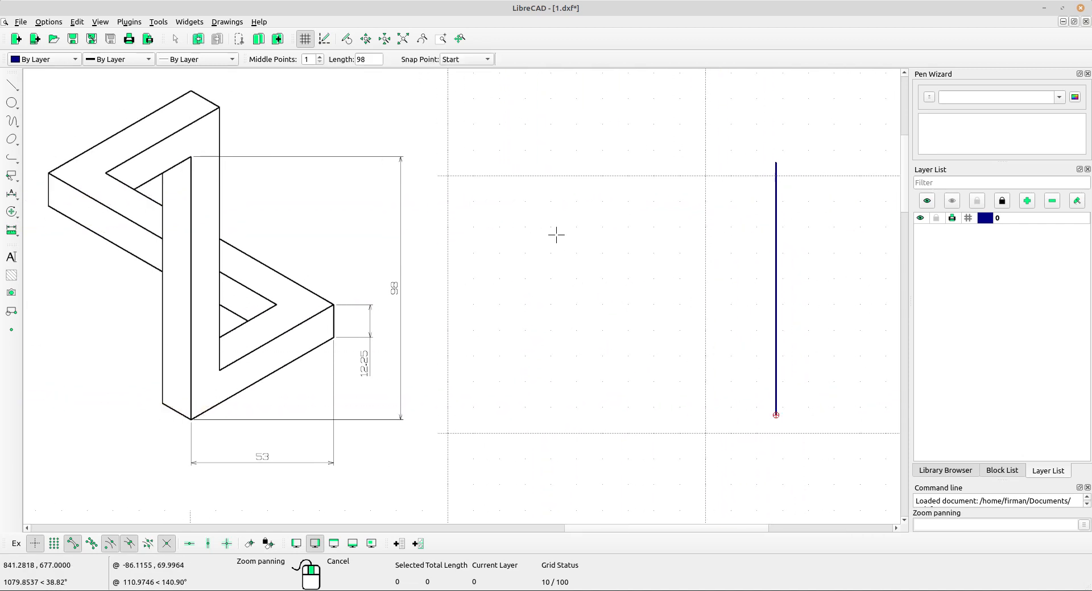
{"action": "right_click", "coordinate": [550, 205]}
Examine the reference drawing's dimensions around its lower right corner.
{"action": "scroll", "coordinate": [193, 407], "scroll_direction": "up", "scroll_amount": 3}
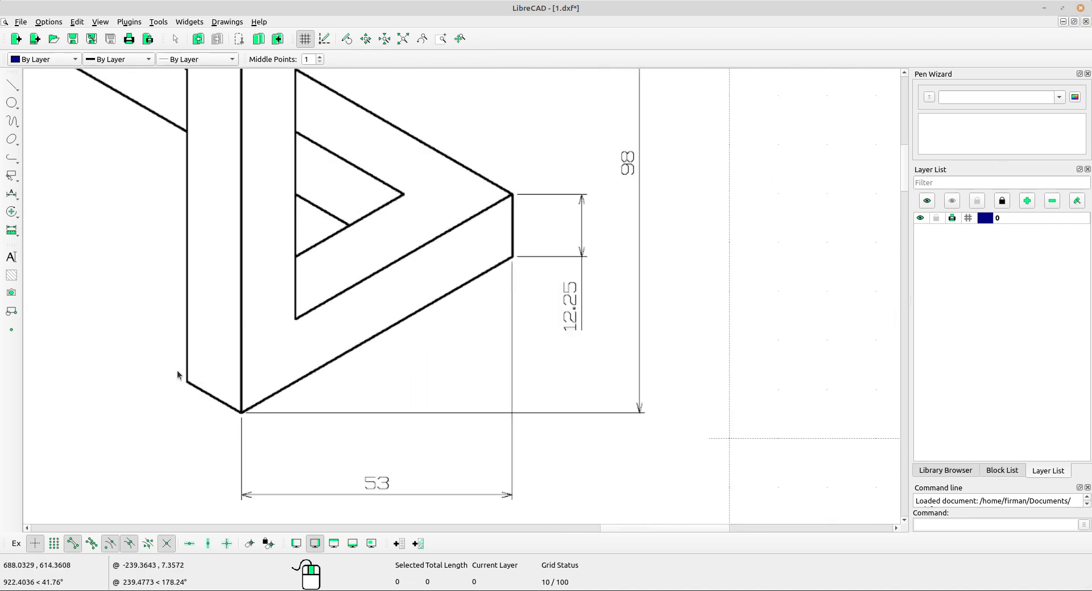
{"action": "scroll", "coordinate": [218, 377], "scroll_direction": "down", "scroll_amount": 4}
{"action": "middle_click_drag", "start_coordinate": [409, 417], "coordinate": [383, 451]}
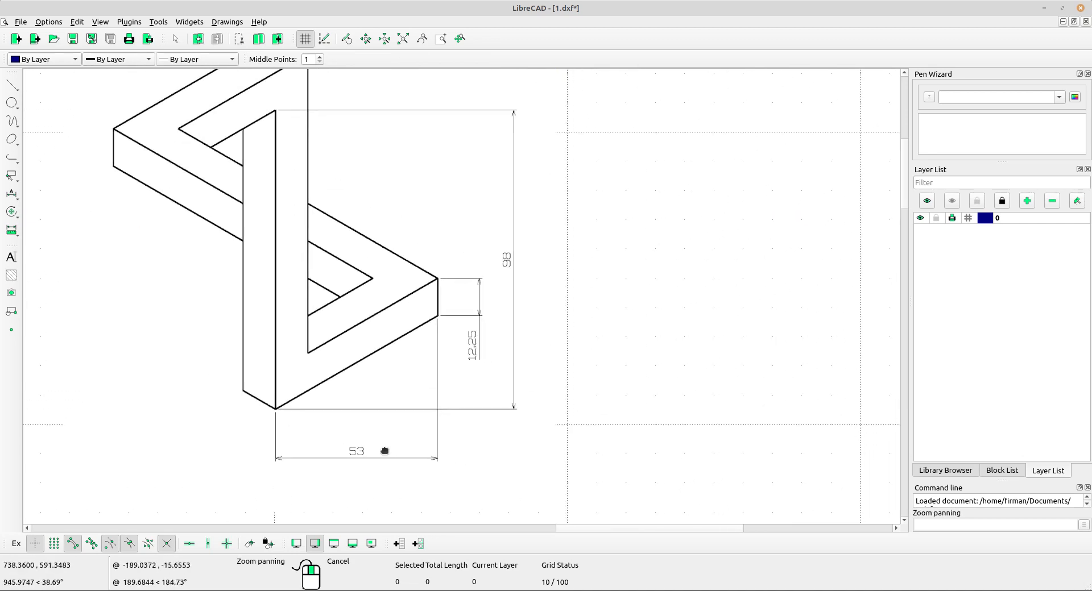
{"action": "scroll", "coordinate": [581, 419], "scroll_direction": "down", "scroll_amount": 3}
{"action": "middle_click_drag", "start_coordinate": [581, 420], "coordinate": [499, 414]}
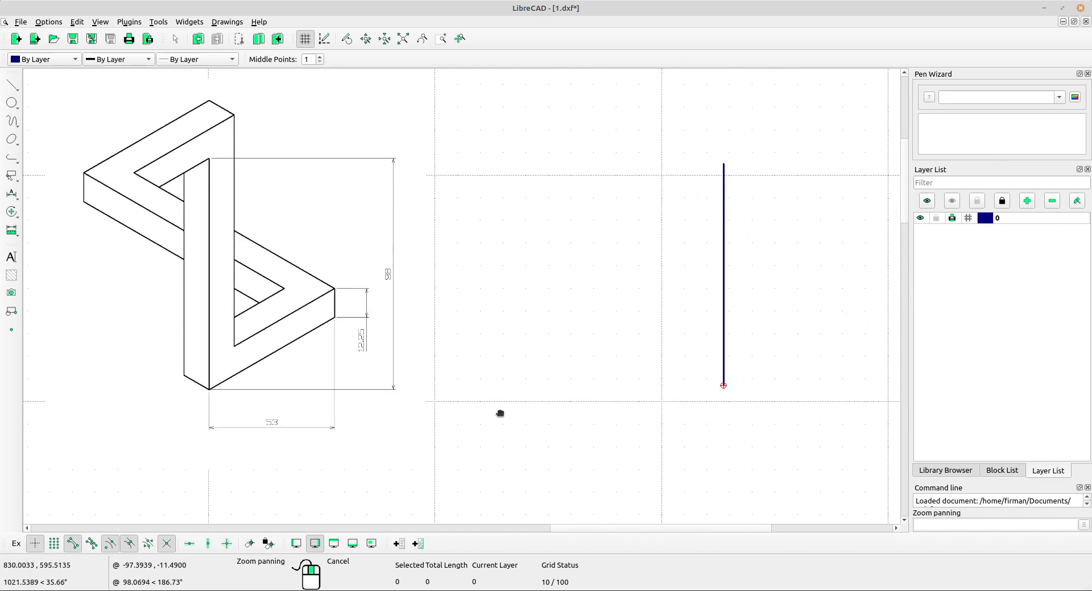
{"action": "scroll", "coordinate": [230, 414], "scroll_direction": "up", "scroll_amount": 3}
{"action": "scroll", "coordinate": [244, 348], "scroll_direction": "up", "scroll_amount": 2}
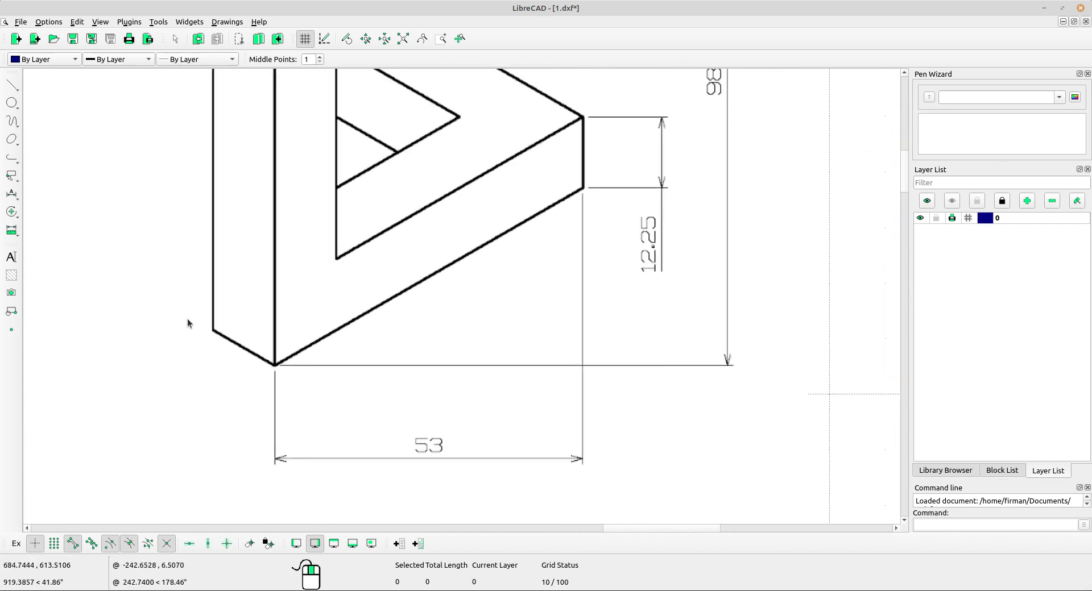
{"action": "scroll", "coordinate": [258, 333], "scroll_direction": "down", "scroll_amount": 8}
{"action": "middle_click_drag", "start_coordinate": [552, 322], "coordinate": [465, 409]}
Draw a line at angle -30 and length 12.25, snapped at its end point to the vertical line's lower endpoint.
{"action": "left_click", "coordinate": [17, 91]}
{"action": "left_click", "coordinate": [43, 101]}
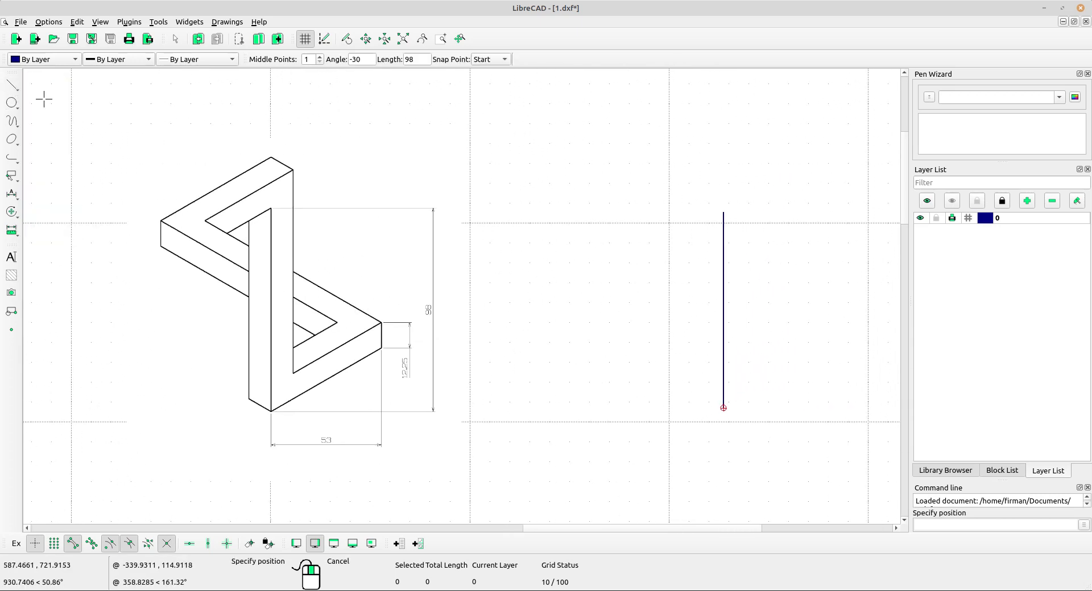
{"action": "scroll", "coordinate": [391, 190], "scroll_direction": "up", "scroll_amount": 1}
{"action": "middle_click_drag", "start_coordinate": [392, 198], "coordinate": [386, 160]}
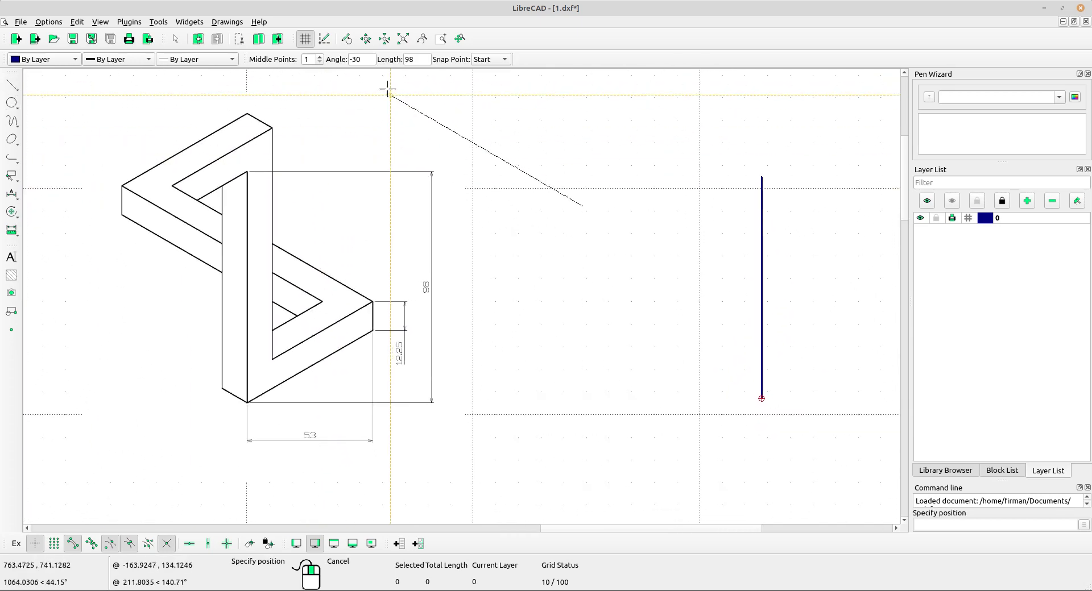
{"action": "left_click_drag", "start_coordinate": [370, 59], "coordinate": [344, 60]}
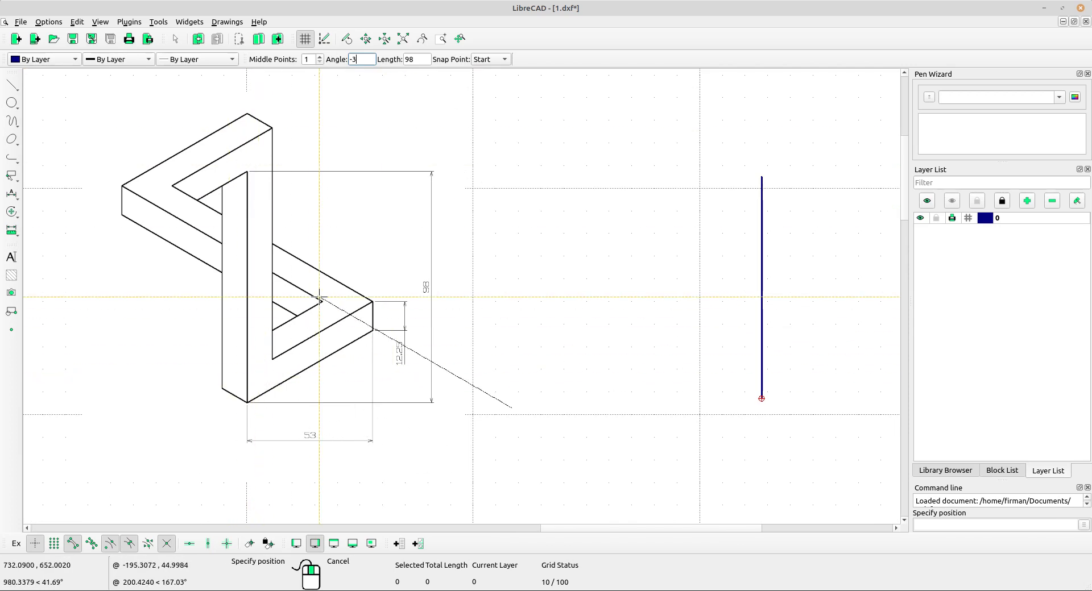
{"action": "key", "text": "Tab"}
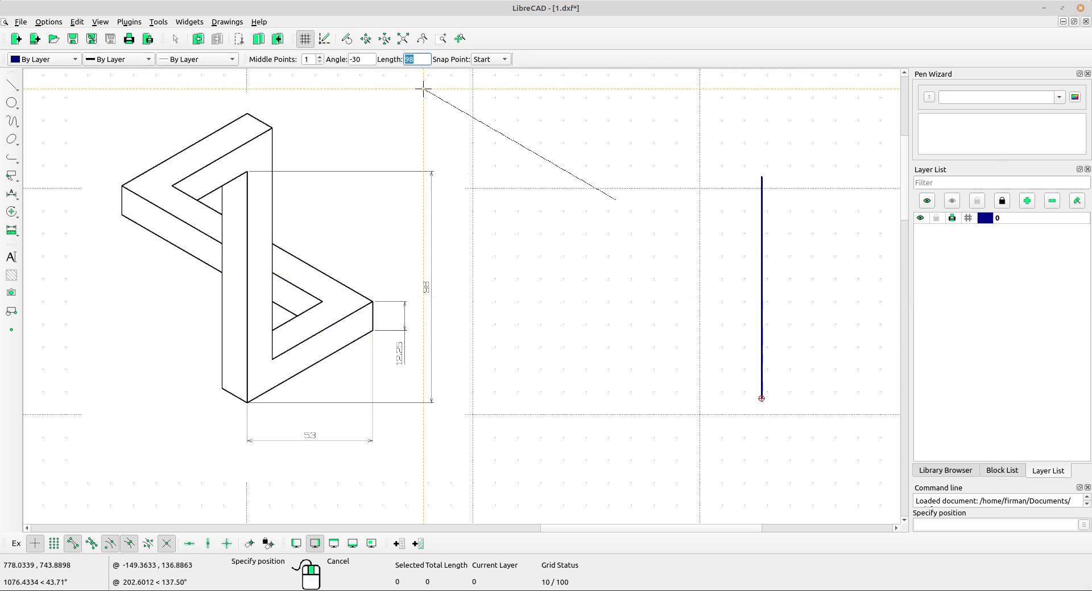
{"action": "scroll", "coordinate": [412, 347], "scroll_direction": "up", "scroll_amount": 3}
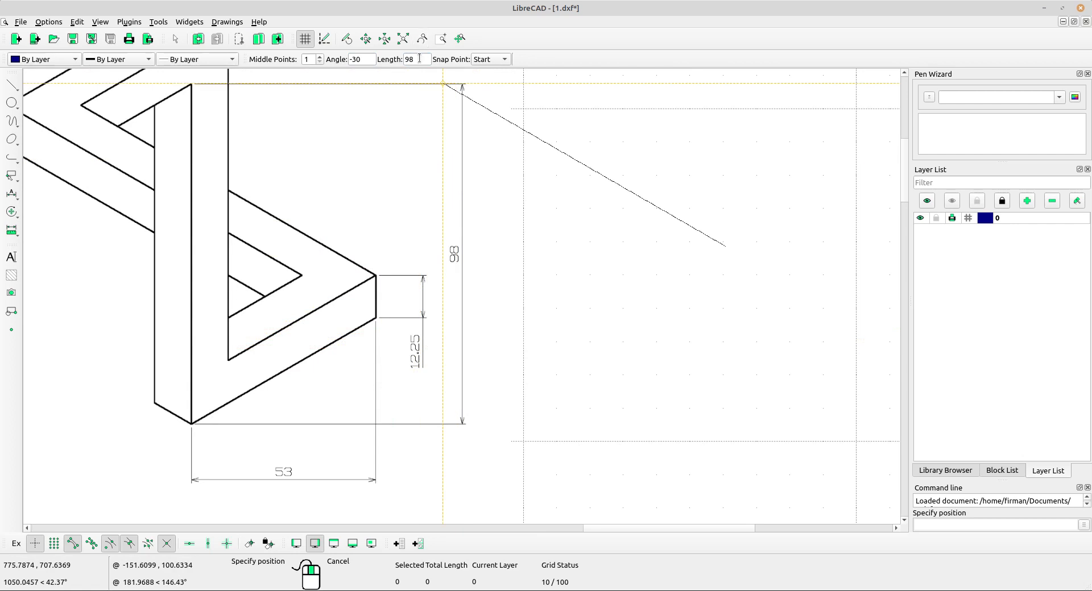
{"action": "left_click_drag", "start_coordinate": [422, 59], "coordinate": [401, 58]}
{"action": "left_click", "coordinate": [487, 59]}
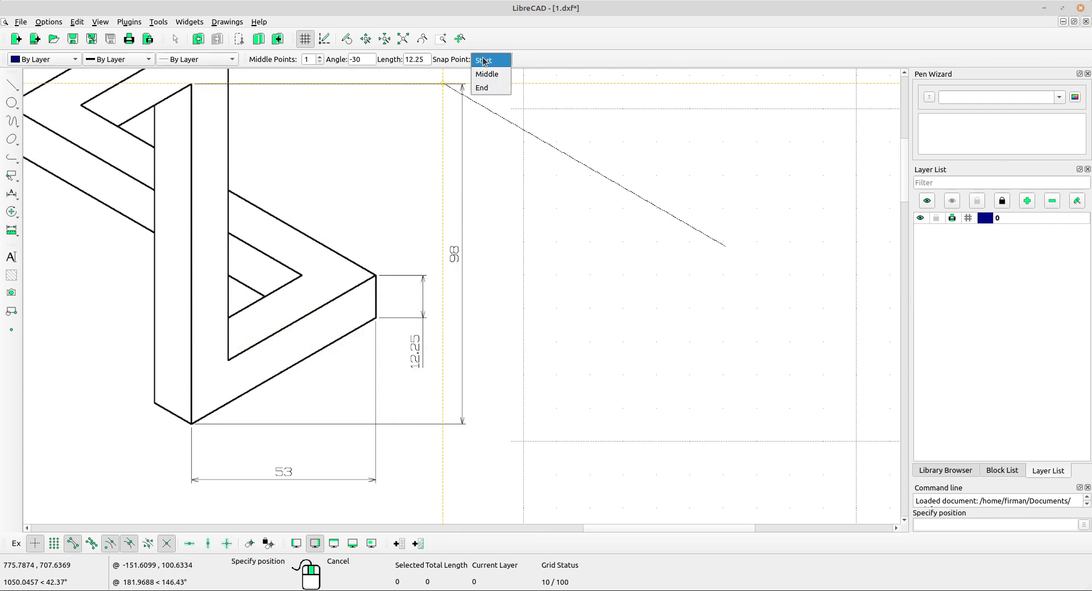
{"action": "left_click", "coordinate": [483, 90]}
{"action": "scroll", "coordinate": [476, 102], "scroll_direction": "down", "scroll_amount": 3}
{"action": "scroll", "coordinate": [677, 329], "scroll_direction": "up", "scroll_amount": 5}
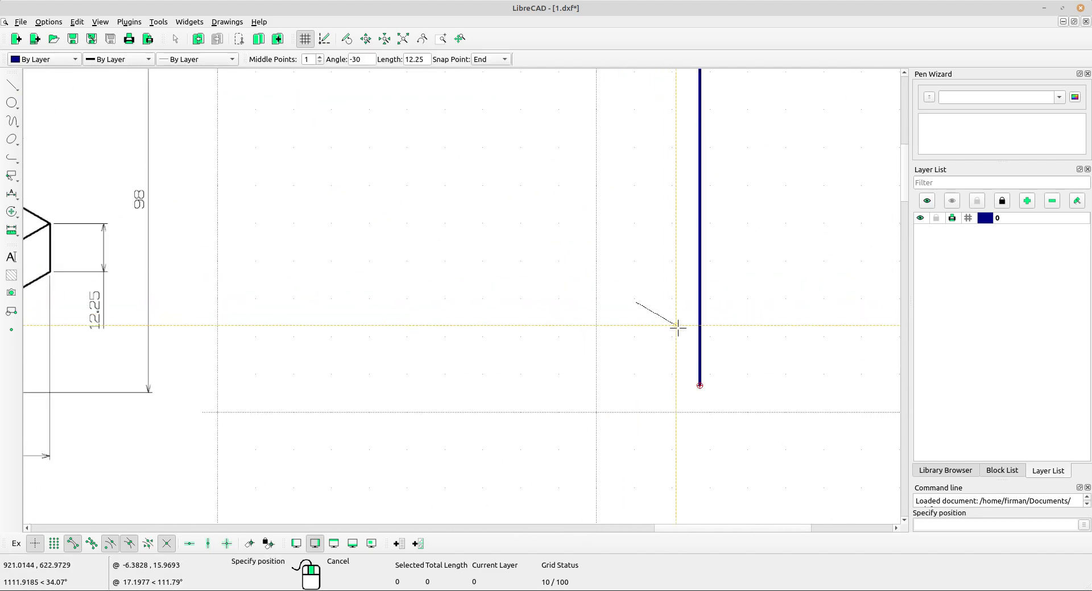
{"action": "scroll", "coordinate": [691, 408], "scroll_direction": "up", "scroll_amount": 2}
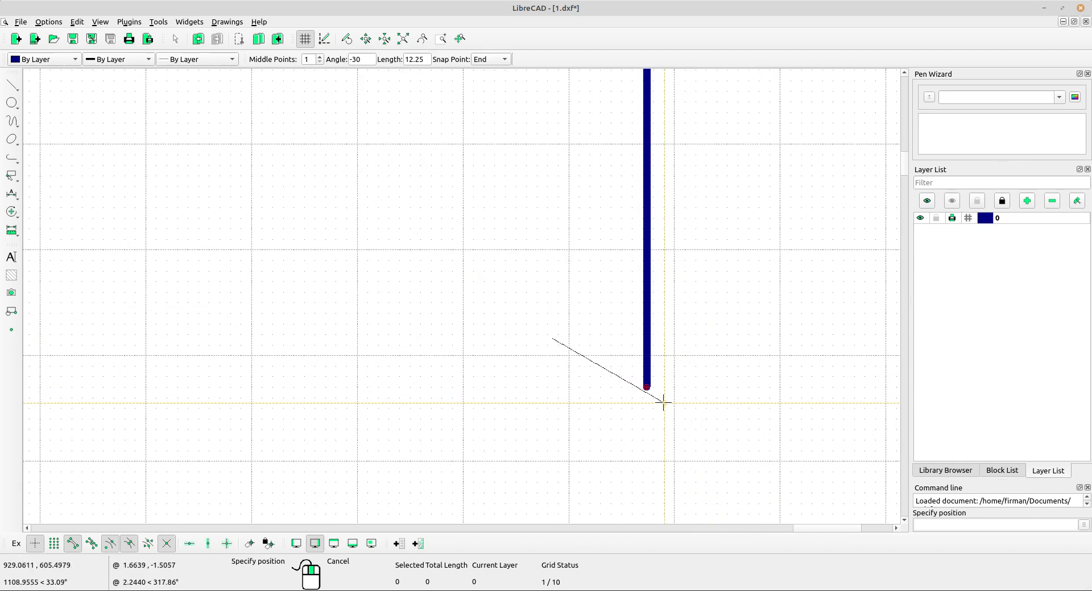
{"action": "scroll", "coordinate": [626, 384], "scroll_direction": "up", "scroll_amount": 4}
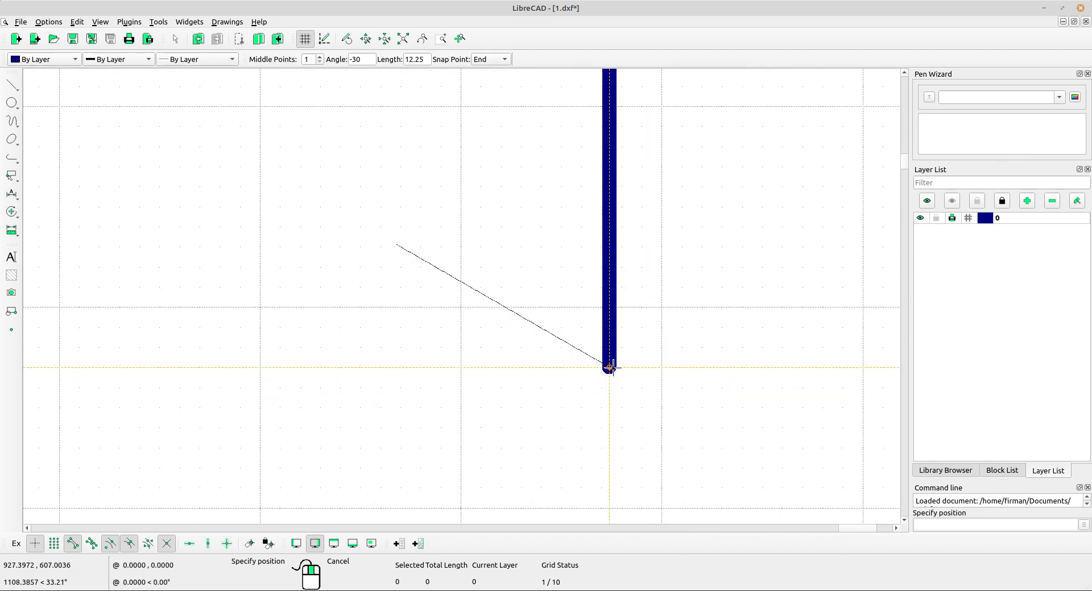
{"action": "left_click", "coordinate": [609, 368]}
{"action": "scroll", "coordinate": [587, 325], "scroll_direction": "down", "scroll_amount": 3}
{"action": "scroll", "coordinate": [587, 325], "scroll_direction": "down", "scroll_amount": 5}
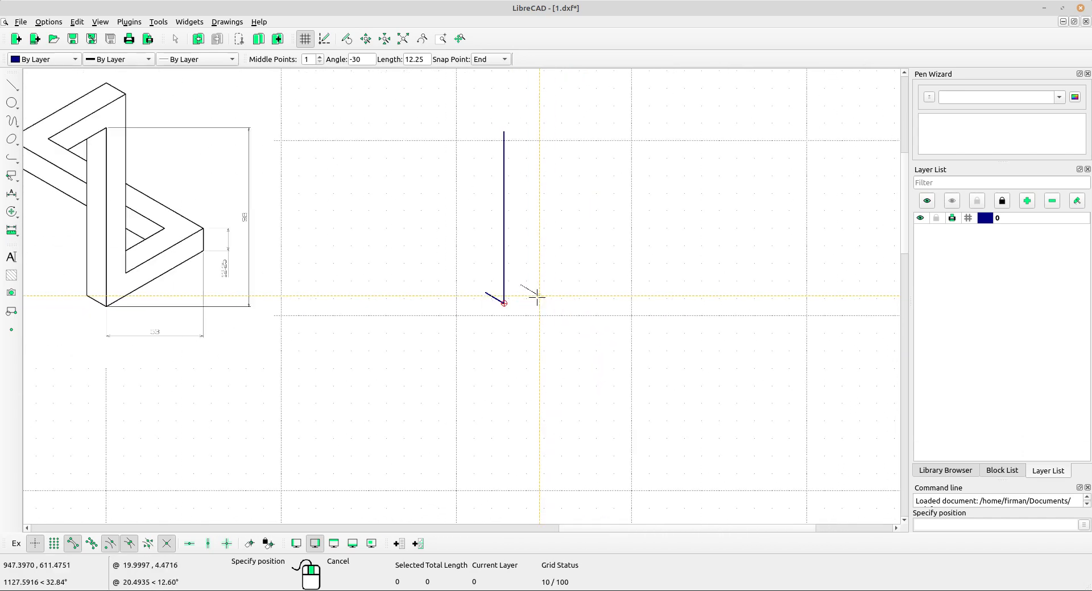
{"action": "mouse_move", "coordinate": [488, 294]}
{"action": "middle_mouse_down"}
{"action": "mouse_move", "coordinate": [481, 317]}
{"action": "mouse_move", "coordinate": [516, 329]}
{"action": "middle_mouse_up"}
{"action": "right_click", "coordinate": [488, 279]}
Draw a horizontal line 53 long starting from the vertical line's lower endpoint.
{"action": "scroll", "coordinate": [510, 327], "scroll_direction": "up", "scroll_amount": 1}
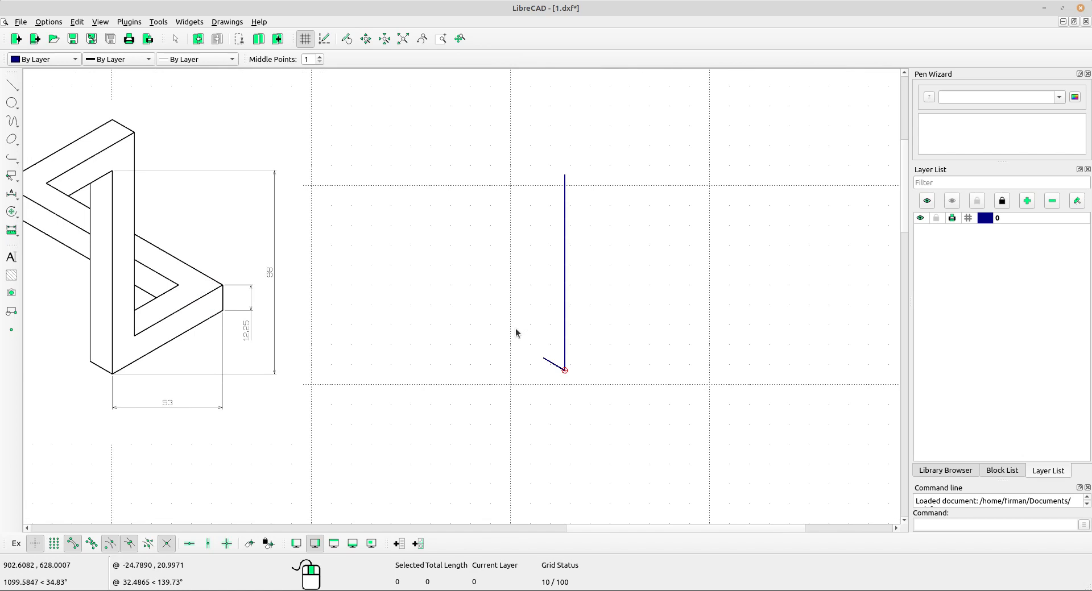
{"action": "scroll", "coordinate": [183, 390], "scroll_direction": "up", "scroll_amount": 1}
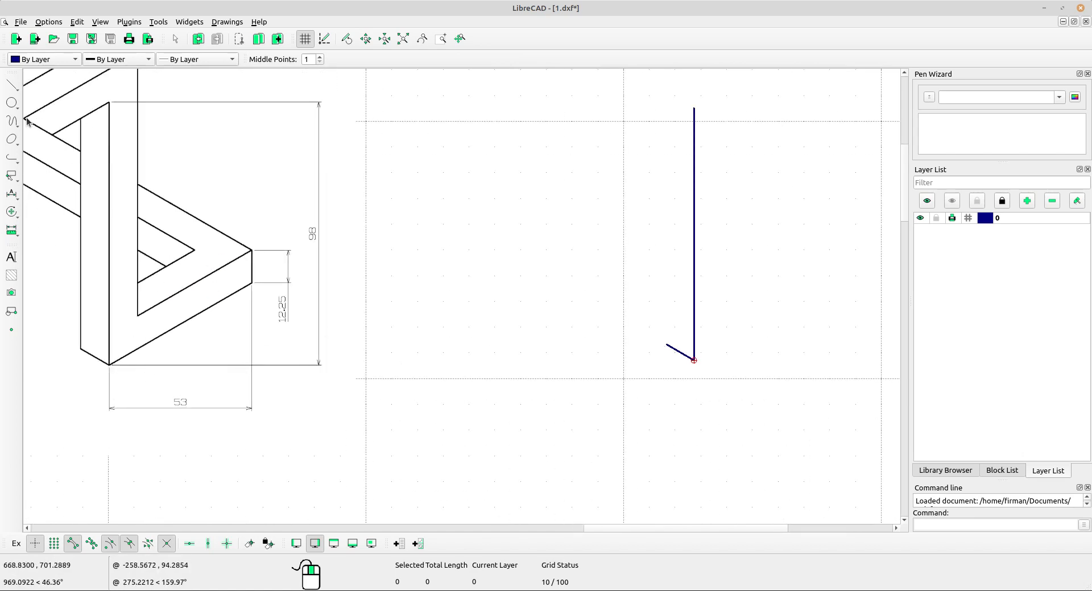
{"action": "left_click", "coordinate": [11, 85]}
{"action": "left_click", "coordinate": [46, 109]}
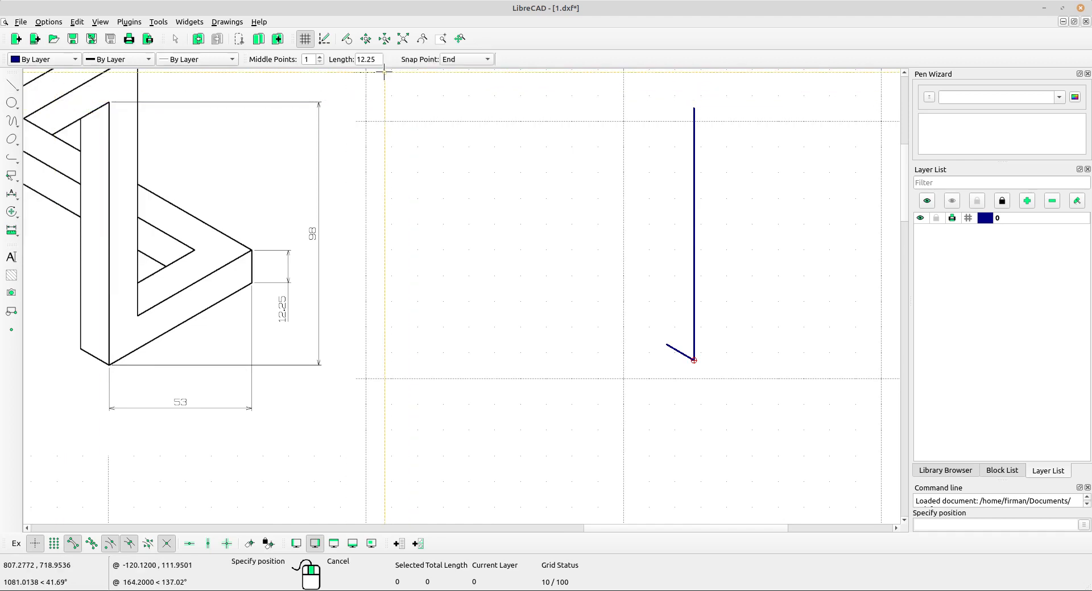
{"action": "left_click_drag", "start_coordinate": [378, 59], "coordinate": [347, 59]}
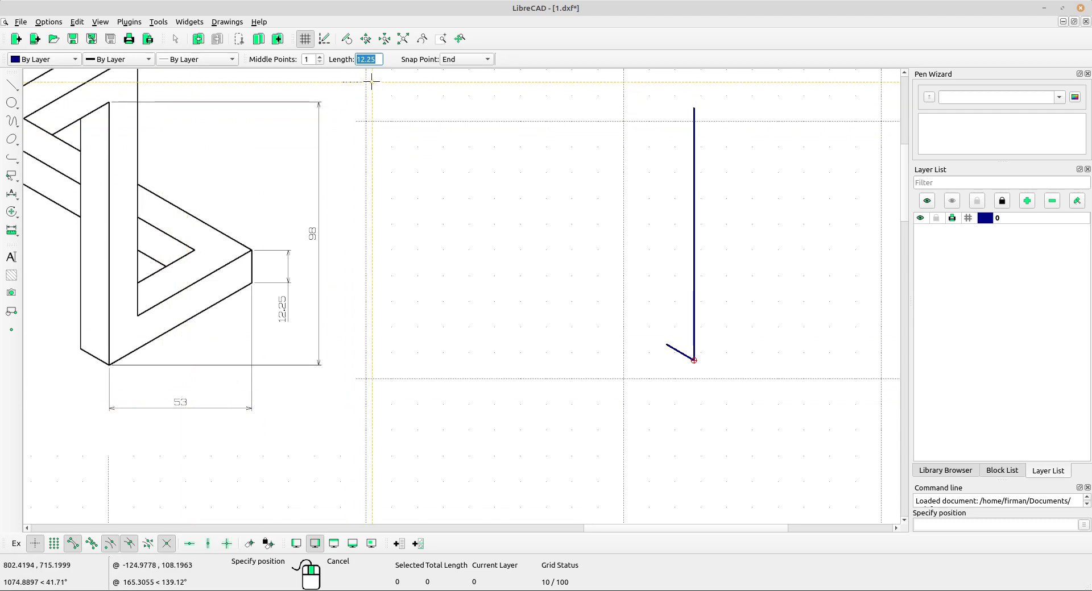
{"action": "type", "text": "53"}
{"action": "left_click", "coordinate": [465, 59]}
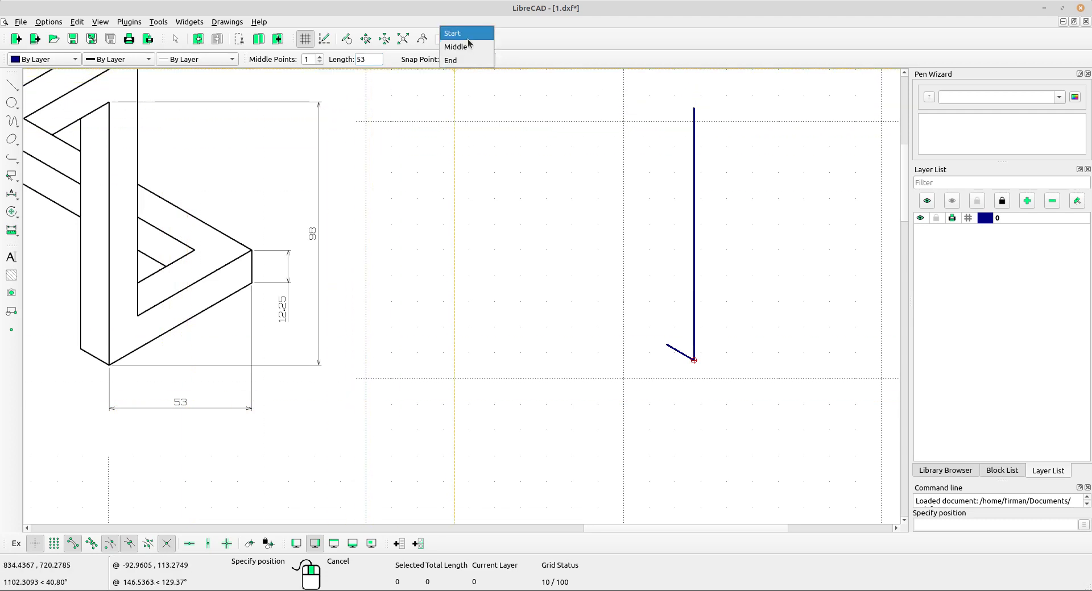
{"action": "left_click", "coordinate": [466, 34]}
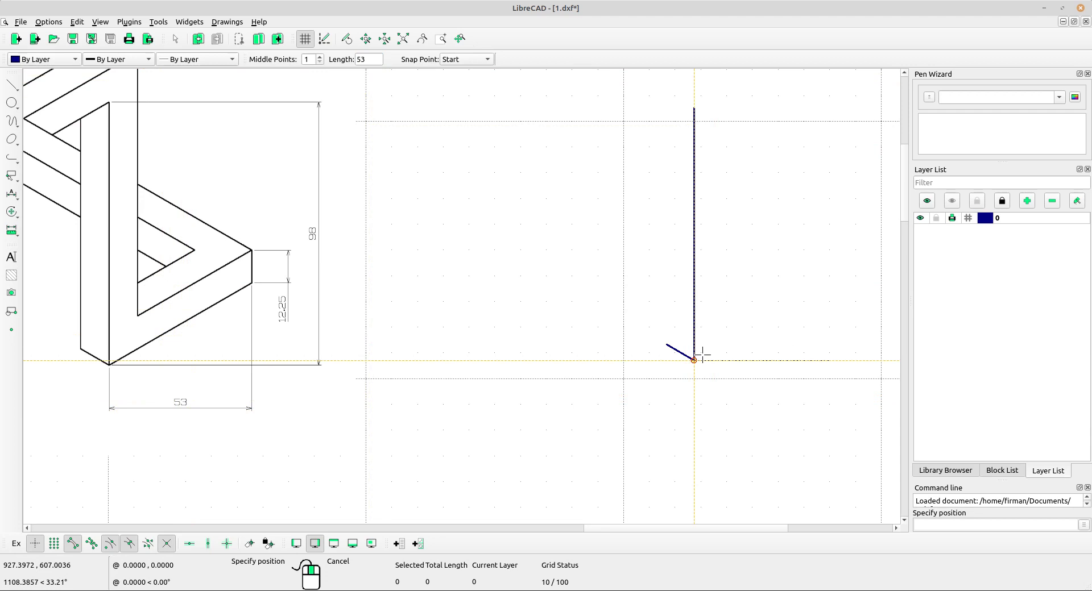
{"action": "mouse_move", "coordinate": [724, 365]}
{"action": "middle_mouse_down"}
{"action": "mouse_move", "coordinate": [663, 370]}
{"action": "mouse_move", "coordinate": [685, 361]}
{"action": "middle_mouse_up"}
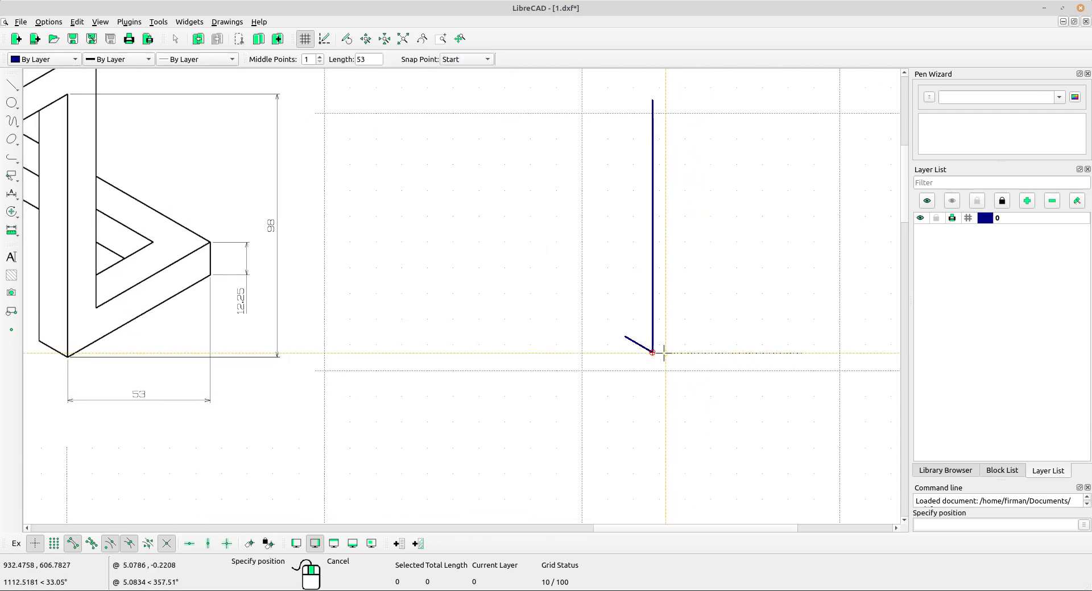
{"action": "left_click", "coordinate": [663, 353]}
{"action": "scroll", "coordinate": [757, 350], "scroll_direction": "down", "scroll_amount": 3}
{"action": "right_click", "coordinate": [690, 289]}
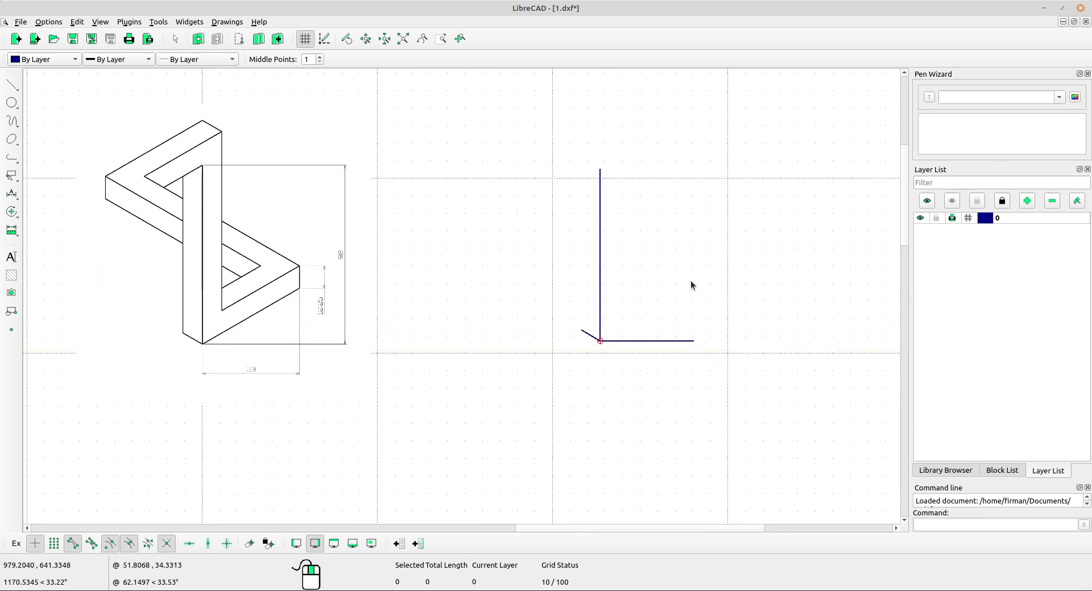
Draw a vertical line 100 long starting from the horizontal line's right endpoint.
{"action": "left_click", "coordinate": [12, 85]}
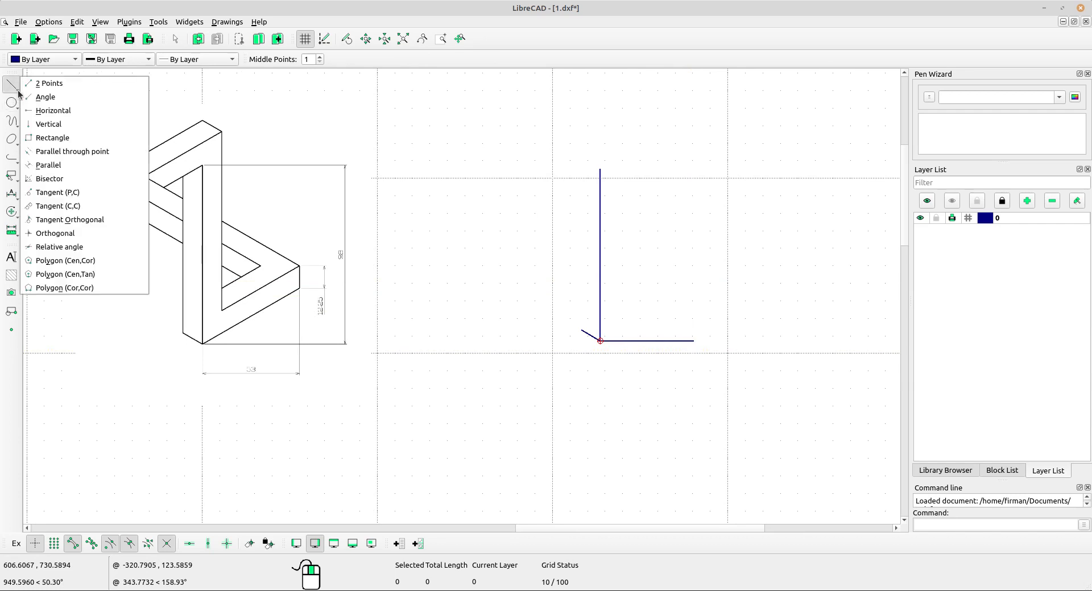
{"action": "left_click", "coordinate": [57, 124]}
{"action": "left_click_drag", "start_coordinate": [371, 59], "coordinate": [351, 60]}
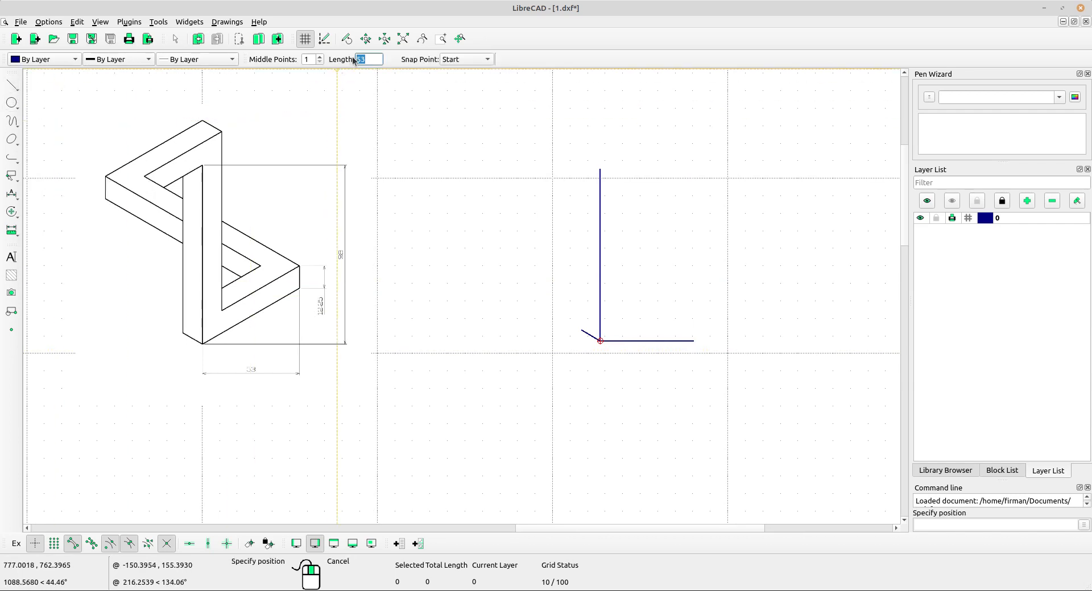
{"action": "type", "text": "100"}
{"action": "left_click", "coordinate": [465, 60]}
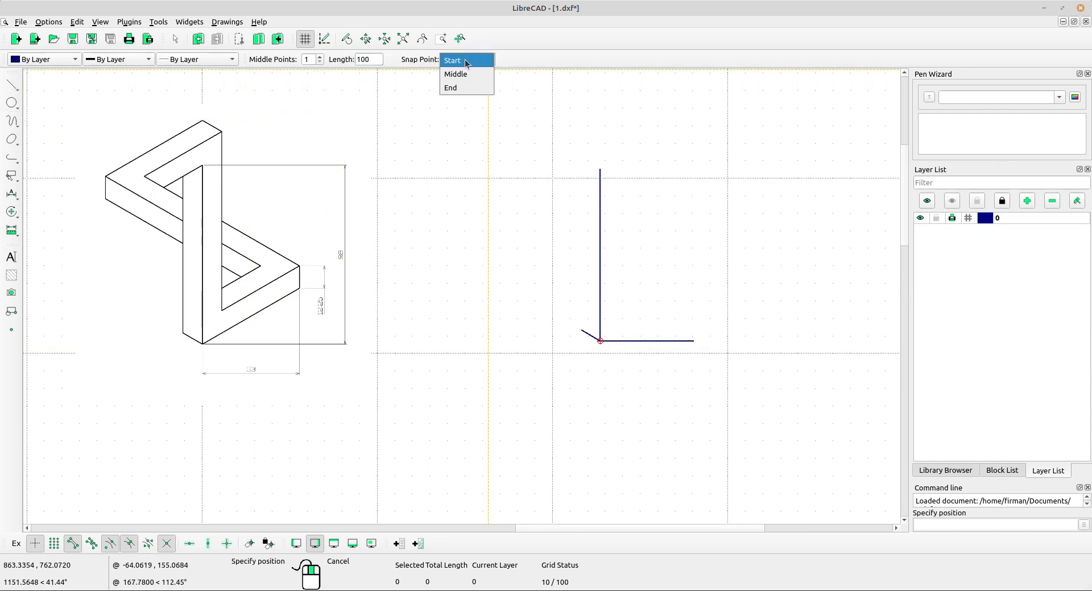
{"action": "left_click", "coordinate": [465, 63]}
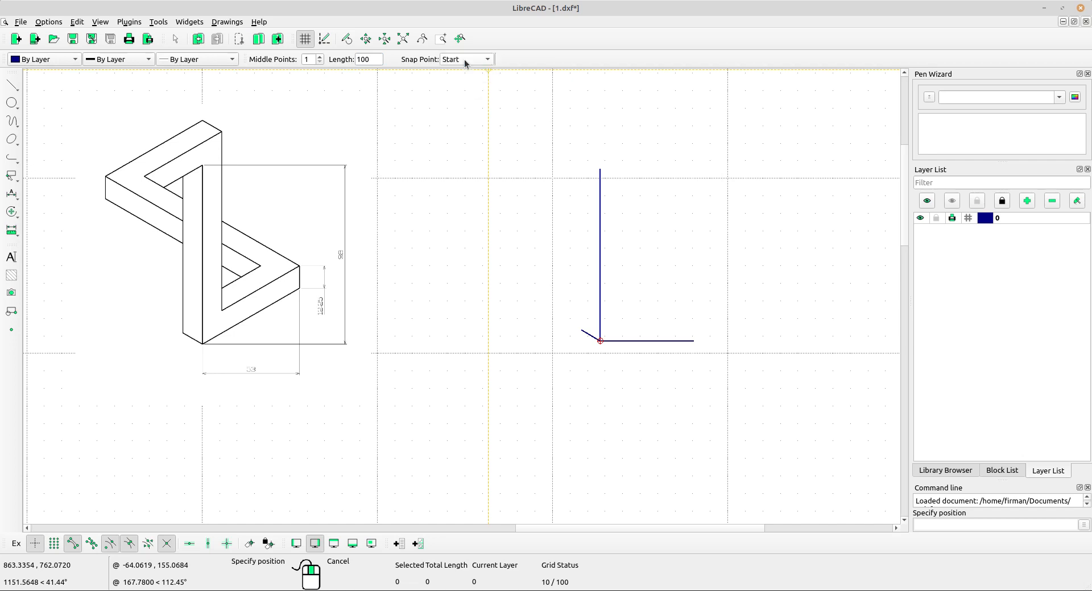
{"action": "left_click", "coordinate": [695, 341]}
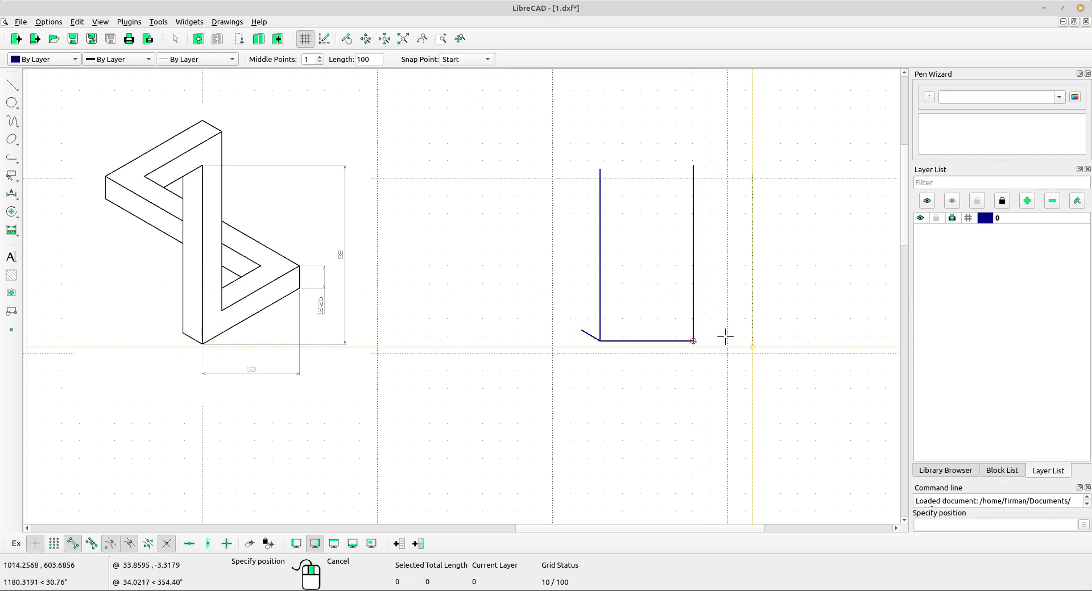
{"action": "scroll", "coordinate": [719, 327], "scroll_direction": "up", "scroll_amount": 1}
{"action": "middle_click_drag", "start_coordinate": [676, 317], "coordinate": [686, 330]}
{"action": "middle_click_drag", "start_coordinate": [517, 307], "coordinate": [534, 314]}
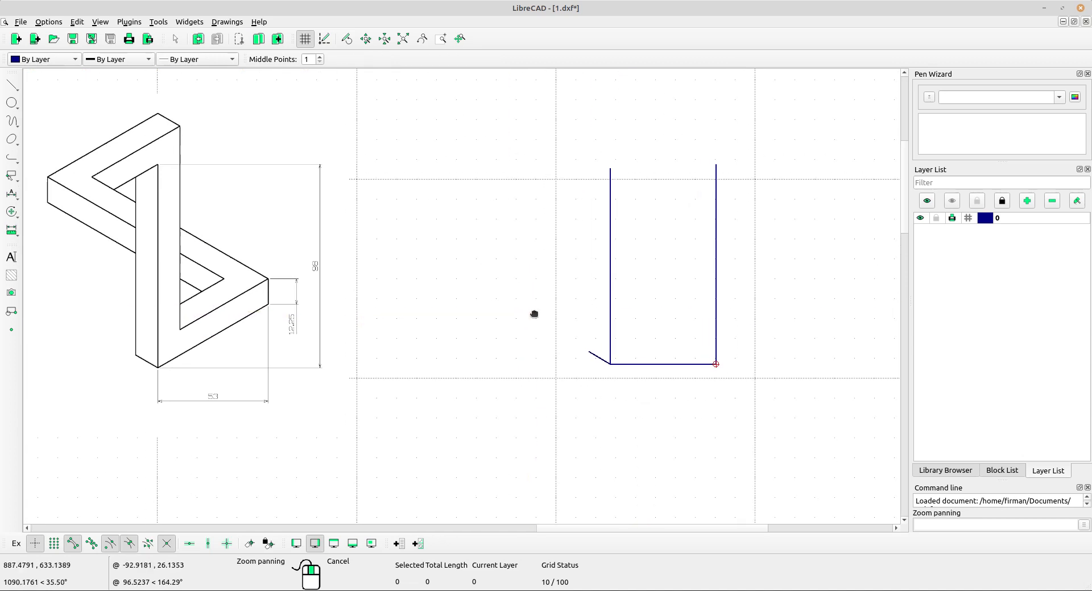
Mirror the short -30° line about the vertical line through its lower endpoint, keeping the original.
{"action": "right_click", "coordinate": [511, 244]}
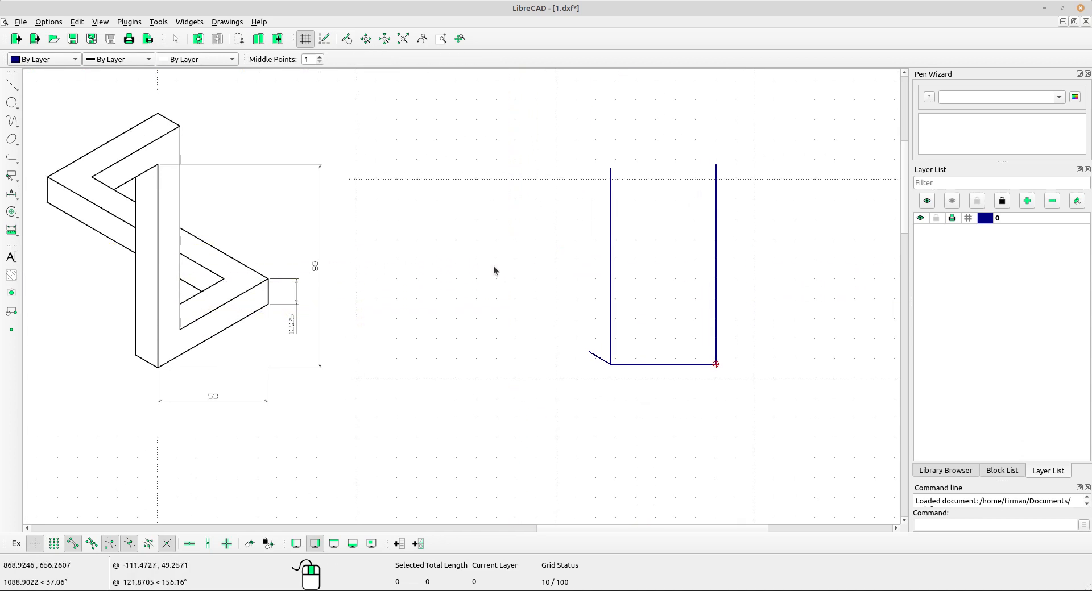
{"action": "scroll", "coordinate": [494, 269], "scroll_direction": "up", "scroll_amount": 1}
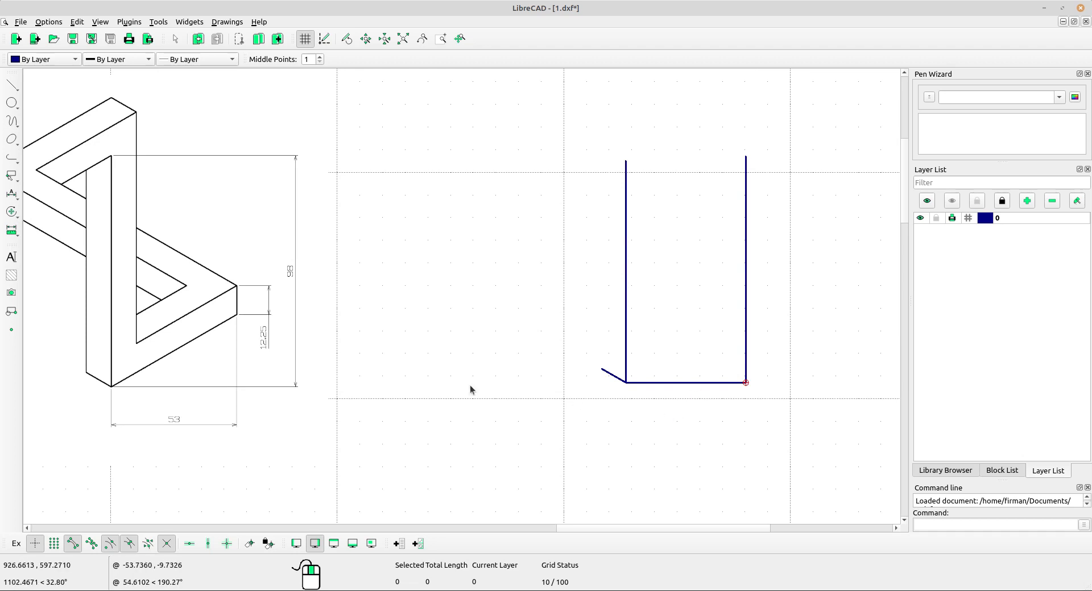
{"action": "scroll", "coordinate": [185, 385], "scroll_direction": "up", "scroll_amount": 2}
{"action": "scroll", "coordinate": [81, 367], "scroll_direction": "up", "scroll_amount": 1}
{"action": "scroll", "coordinate": [380, 315], "scroll_direction": "down", "scroll_amount": 3}
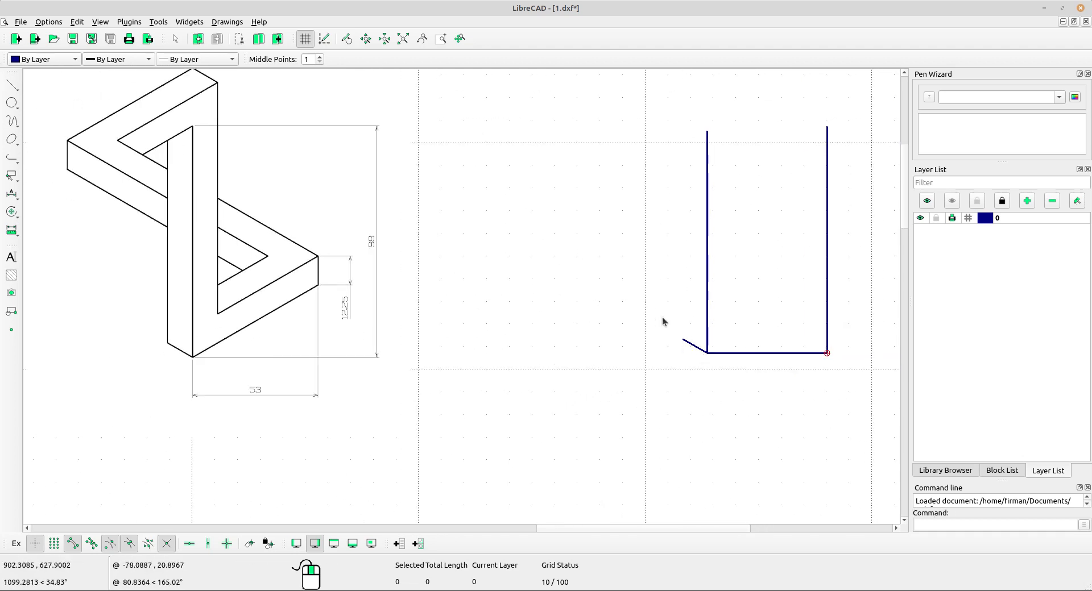
{"action": "left_click", "coordinate": [692, 346]}
{"action": "left_click", "coordinate": [15, 233]}
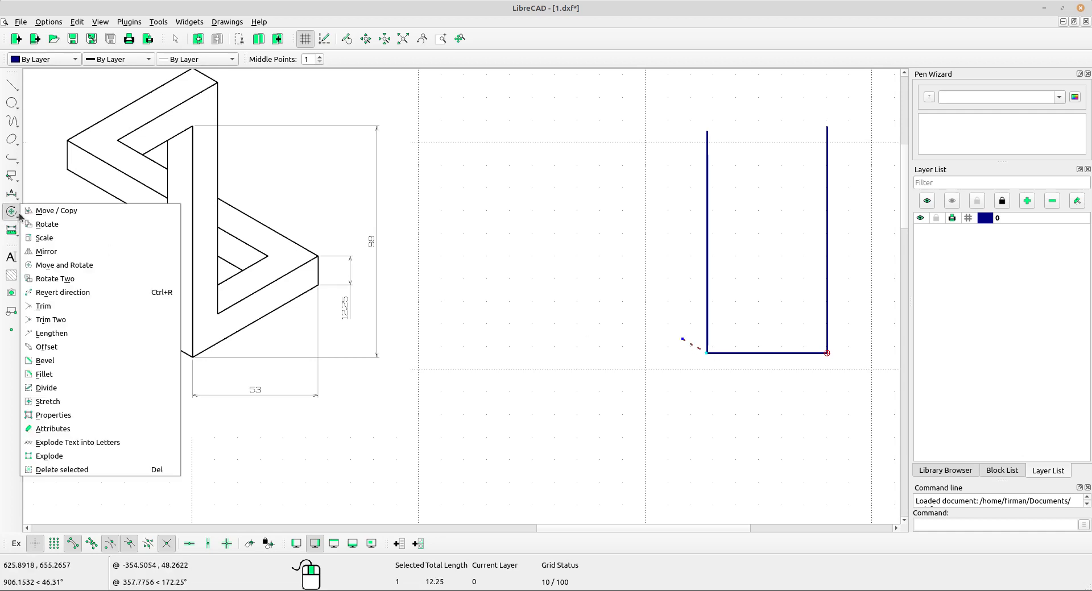
{"action": "left_click", "coordinate": [63, 262]}
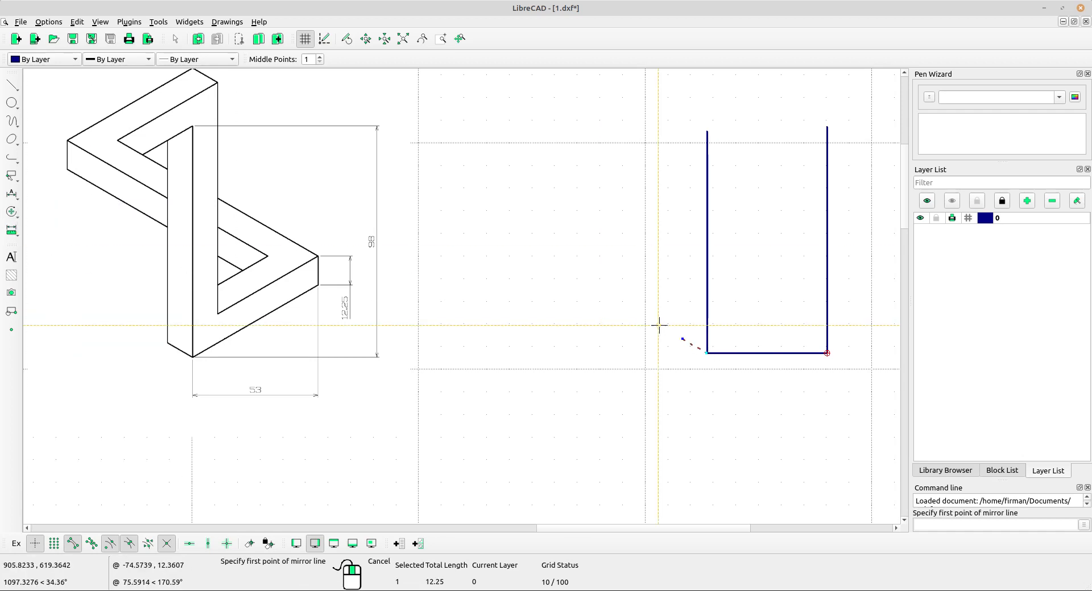
{"action": "left_click", "coordinate": [707, 132]}
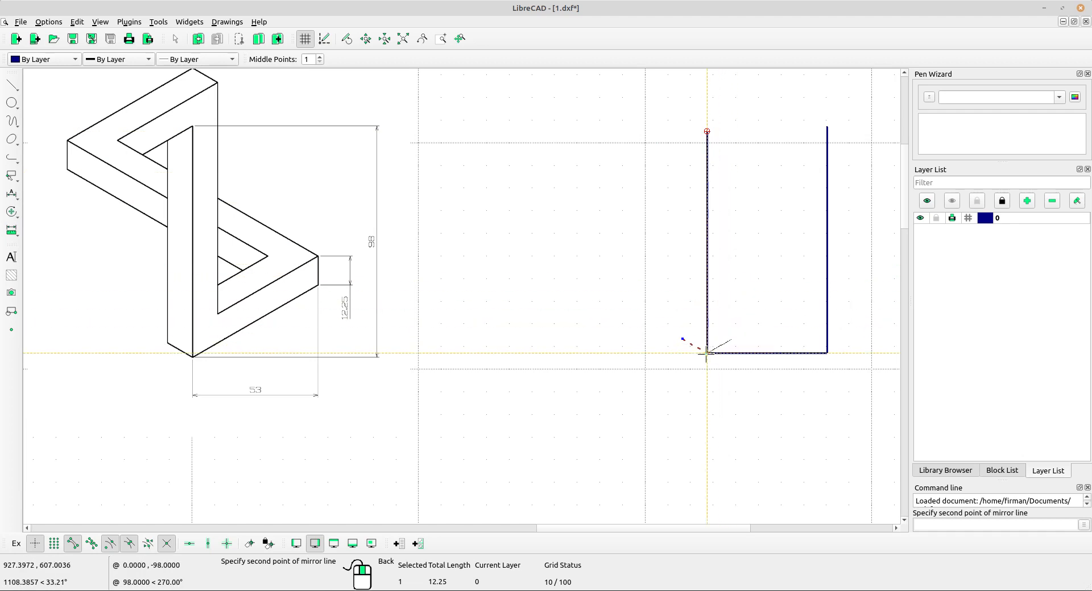
{"action": "left_click", "coordinate": [707, 353]}
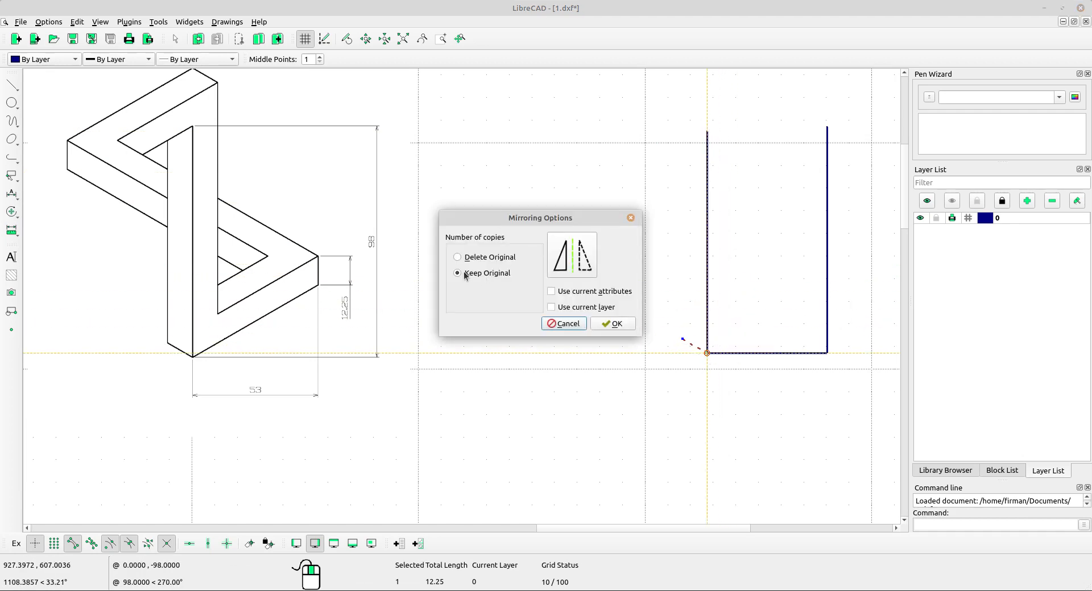
{"action": "left_click", "coordinate": [610, 325]}
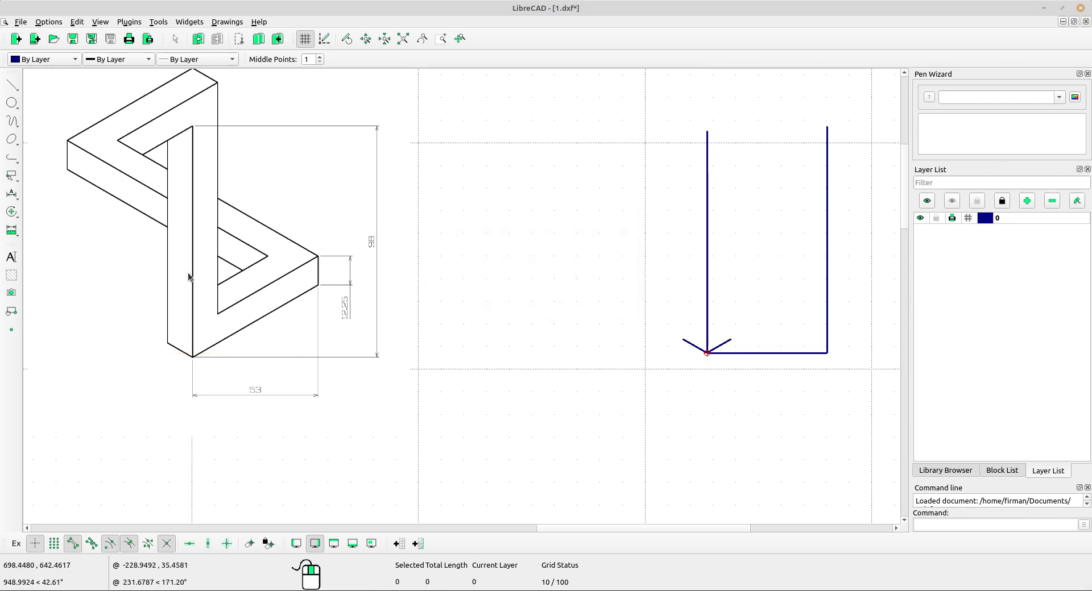
Extend the mirrored short line with Trim until it meets the right vertical line.
{"action": "left_click", "coordinate": [14, 214]}
{"action": "left_click", "coordinate": [49, 303]}
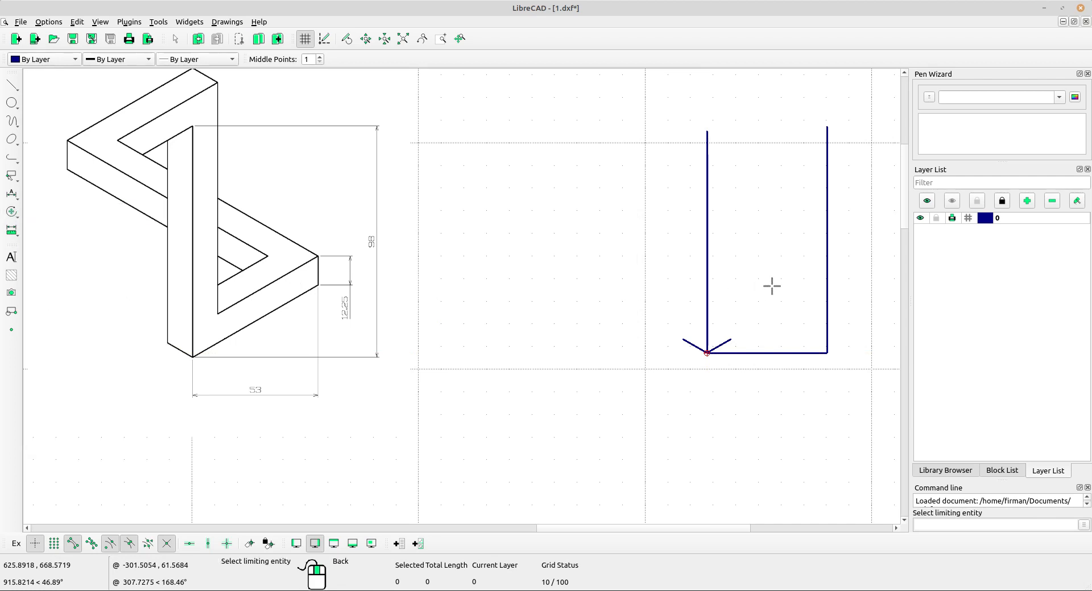
{"action": "left_click", "coordinate": [826, 279]}
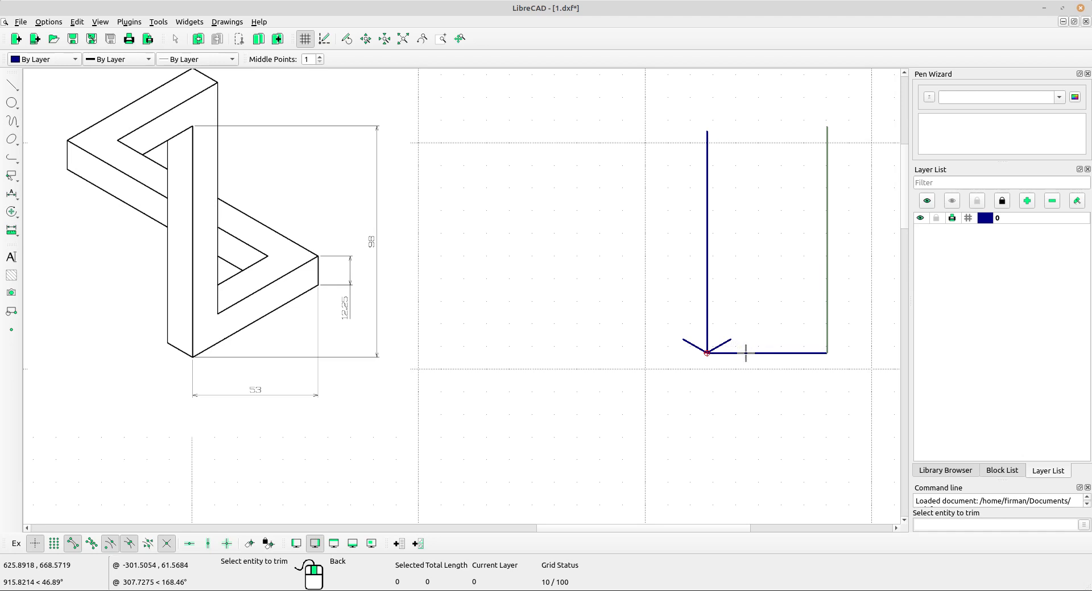
{"action": "left_click", "coordinate": [727, 342]}
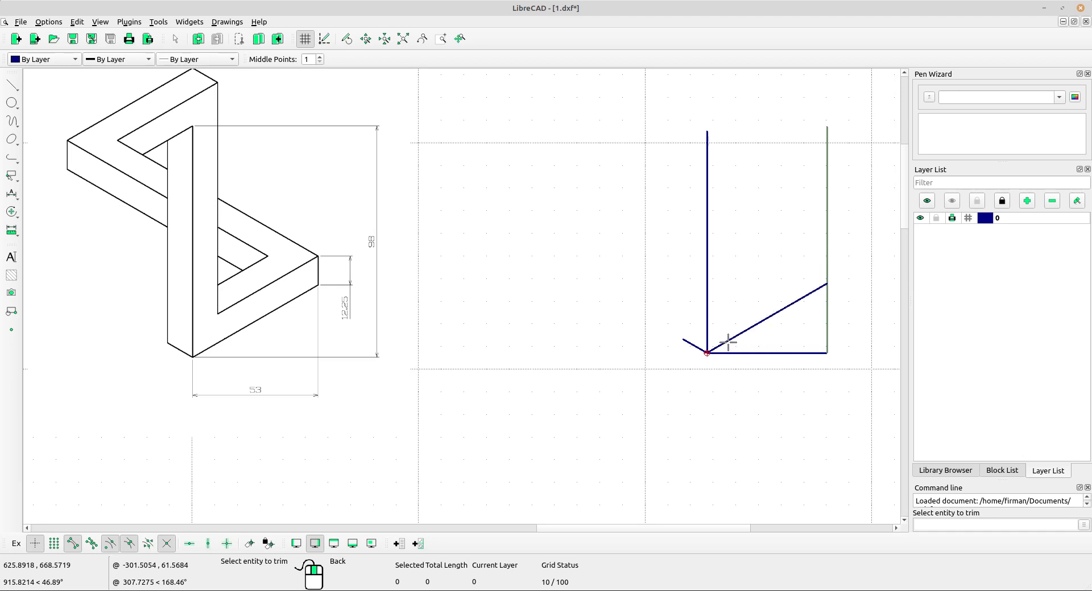
{"action": "right_click", "coordinate": [759, 265]}
{"action": "right_click", "coordinate": [785, 278]}
Select the 53 horizontal line and the right vertical line together and delete them.
{"action": "left_click_drag", "start_coordinate": [856, 362], "coordinate": [806, 326]}
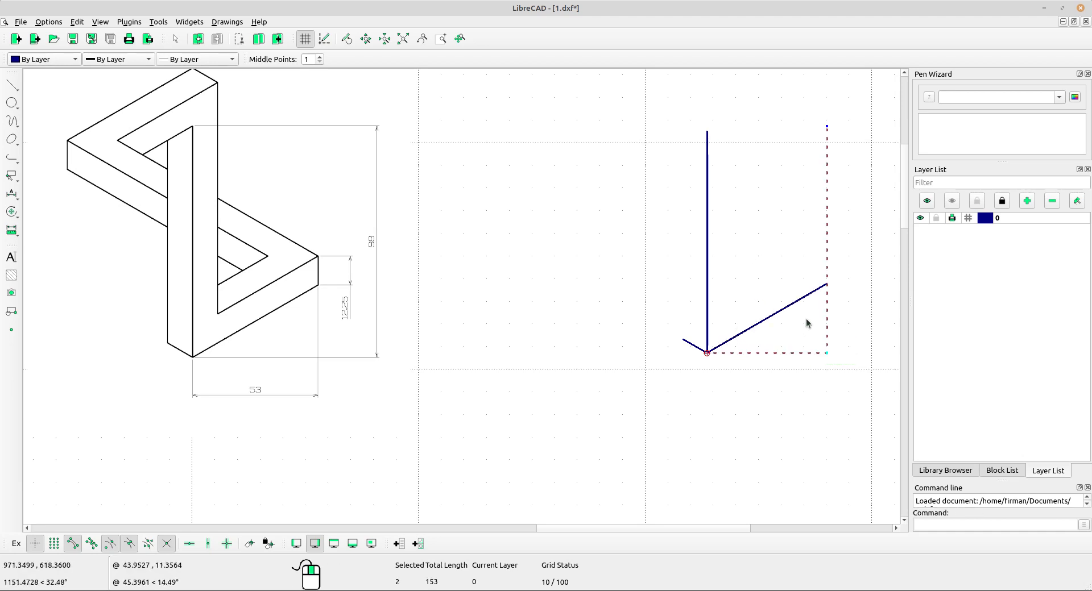
{"action": "key", "text": "Delete"}
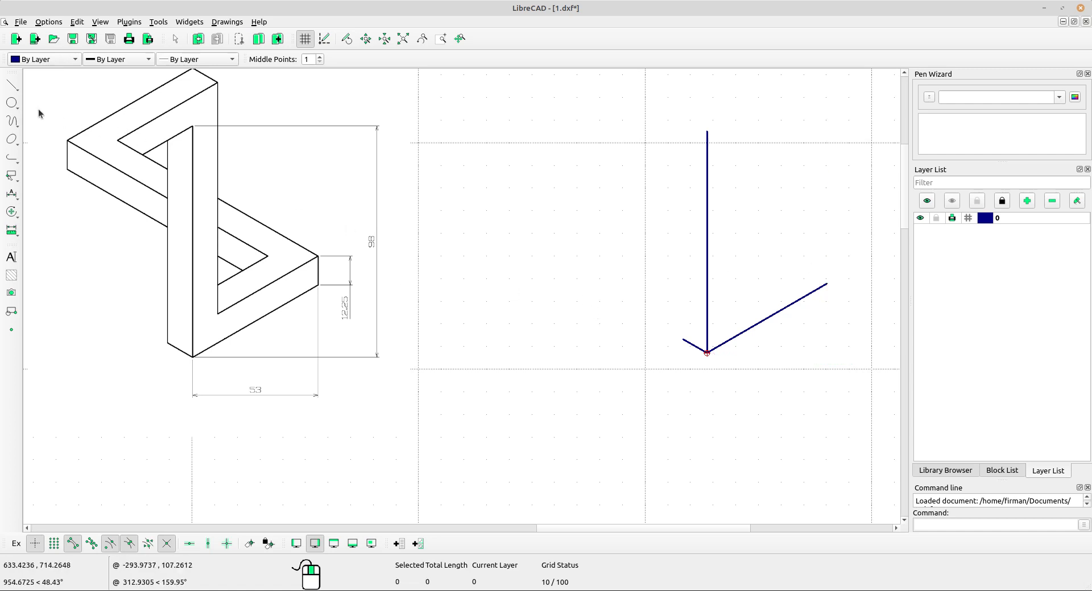
Draw a vertical line 12.25 long upward from the long angled line's upper endpoint.
{"action": "left_click", "coordinate": [12, 85]}
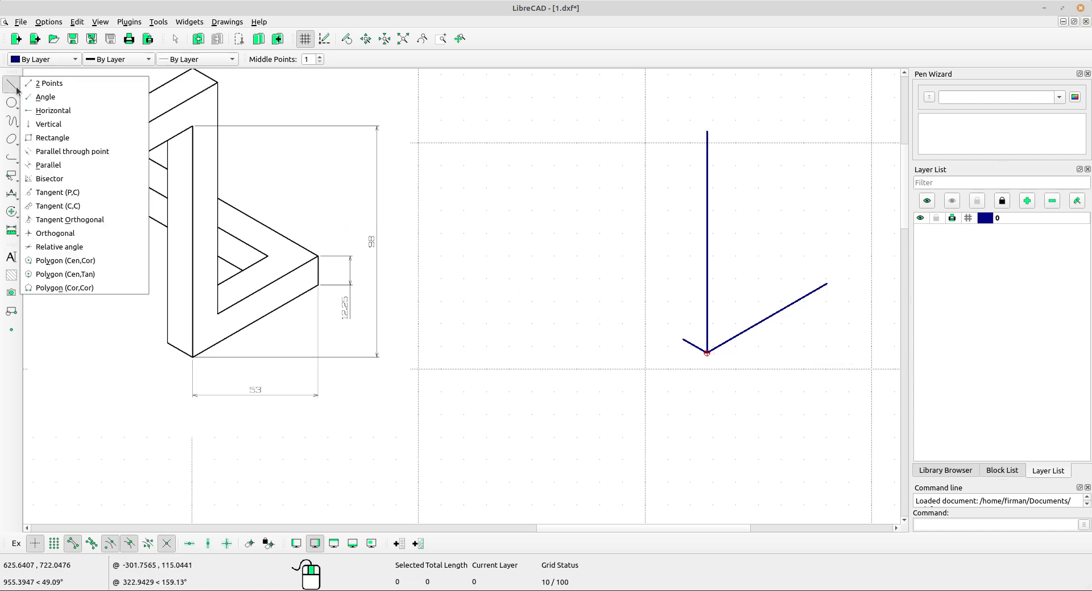
{"action": "left_click", "coordinate": [70, 124]}
{"action": "double_click", "coordinate": [367, 58]}
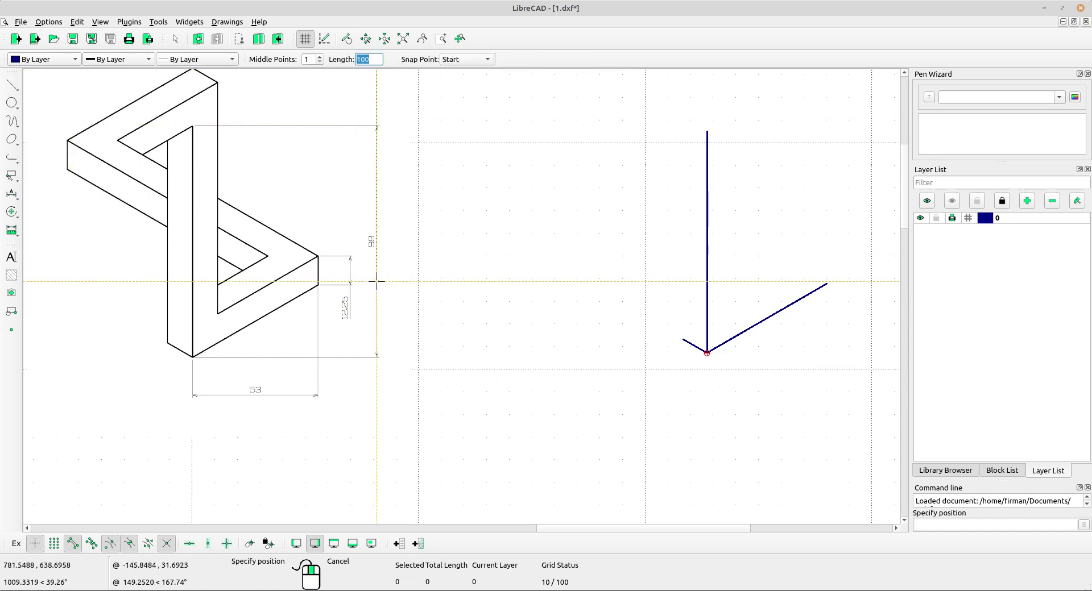
{"action": "type", "text": "1"}
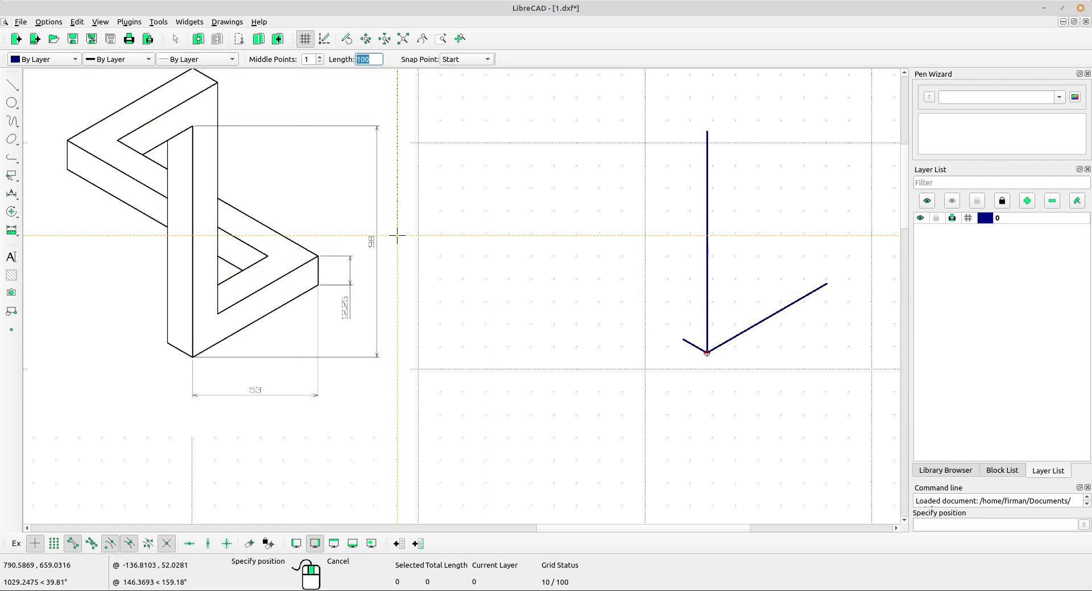
{"action": "type", "text": "2"}
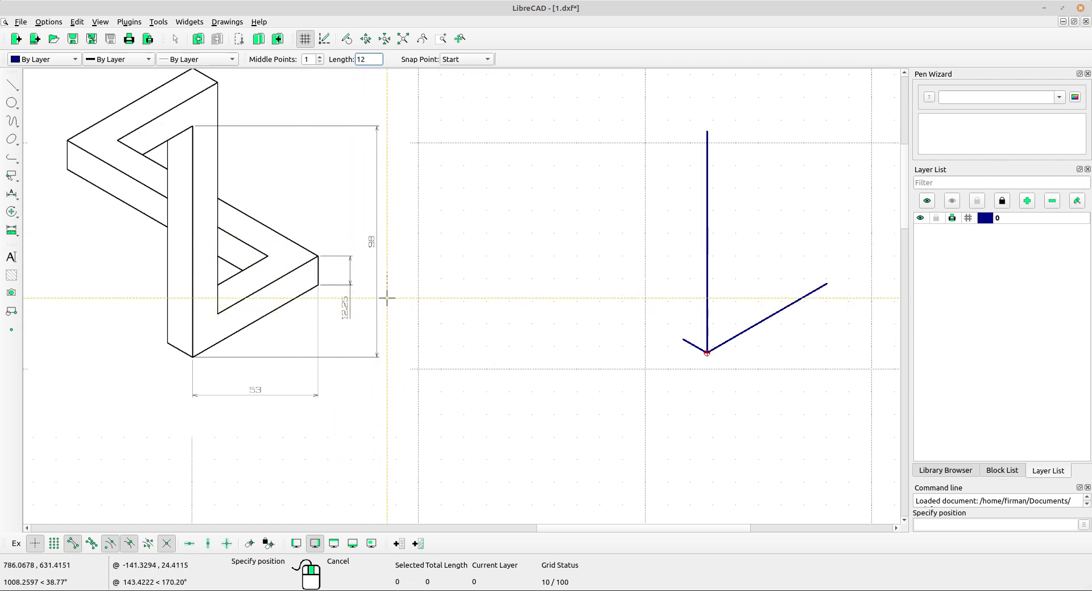
{"action": "type", "text": ".25"}
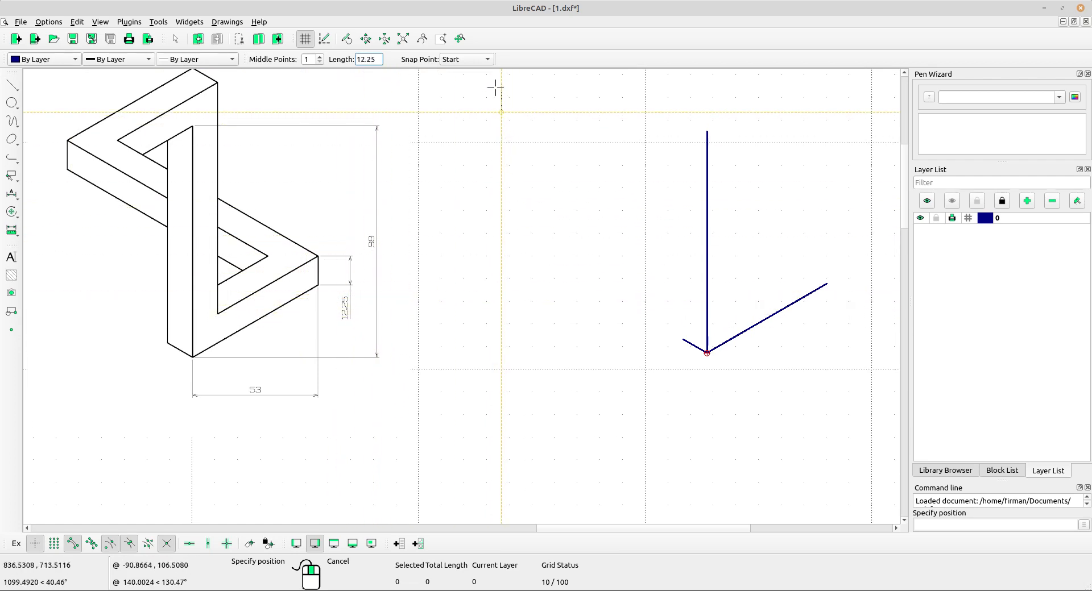
{"action": "left_click", "coordinate": [482, 61]}
{"action": "left_click", "coordinate": [481, 62]}
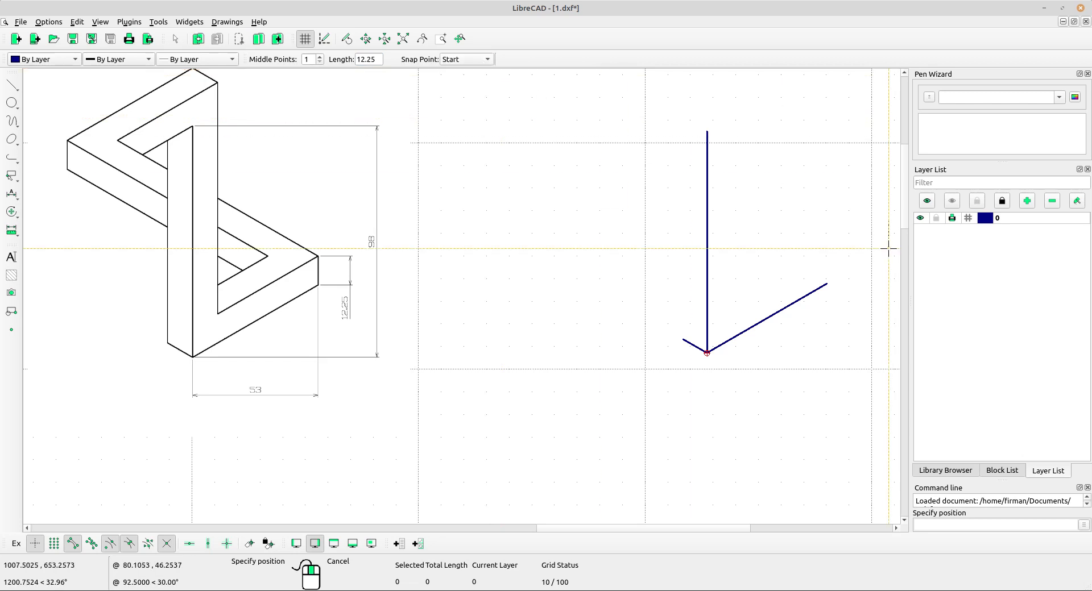
{"action": "left_click", "coordinate": [828, 285]}
{"action": "middle_click_drag", "start_coordinate": [816, 310], "coordinate": [751, 335]}
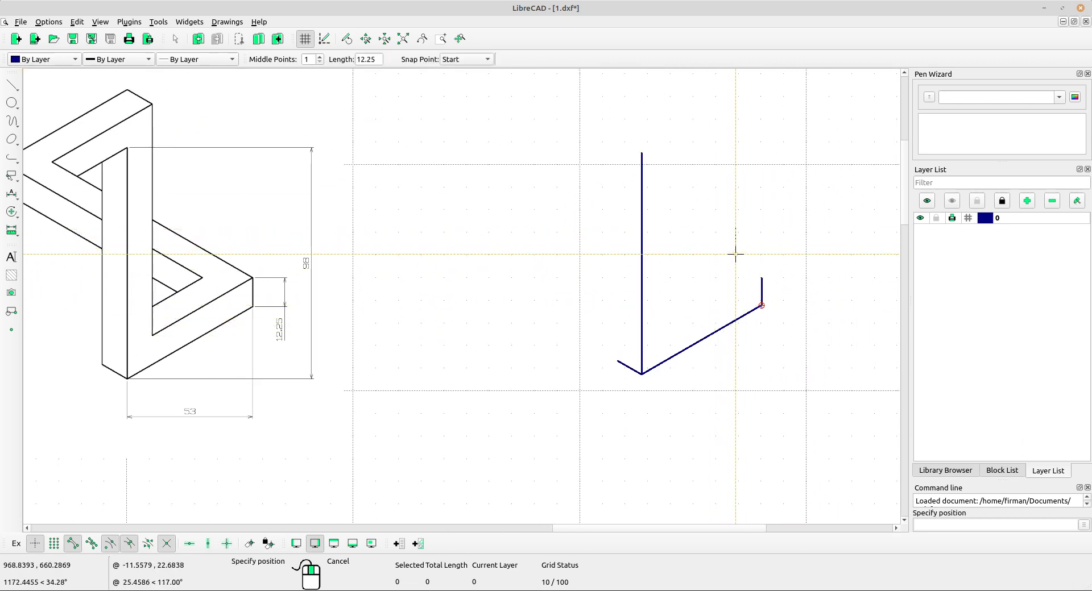
{"action": "right_click", "coordinate": [717, 225]}
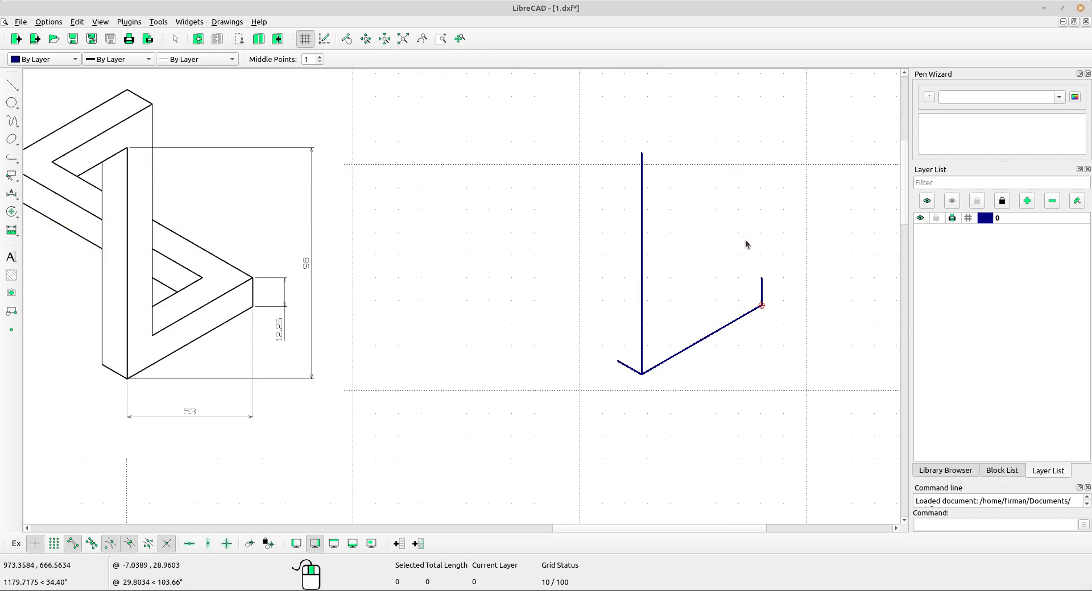
Copy the long angled line up to the top of the 12.25 vertical line, keeping the original.
{"action": "left_click", "coordinate": [732, 329]}
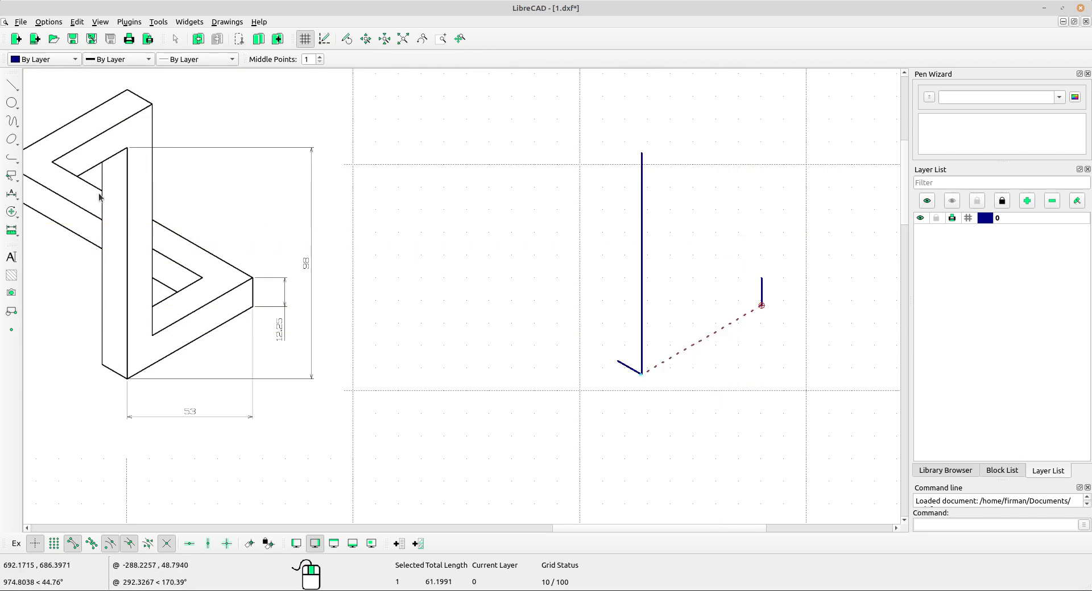
{"action": "left_click", "coordinate": [11, 212]}
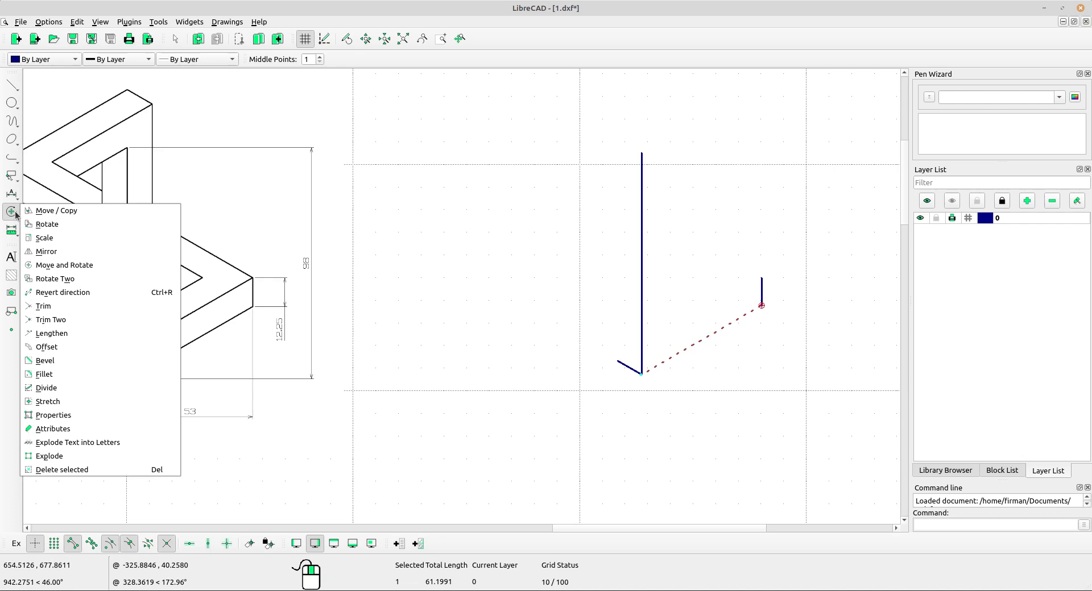
{"action": "left_click", "coordinate": [53, 213]}
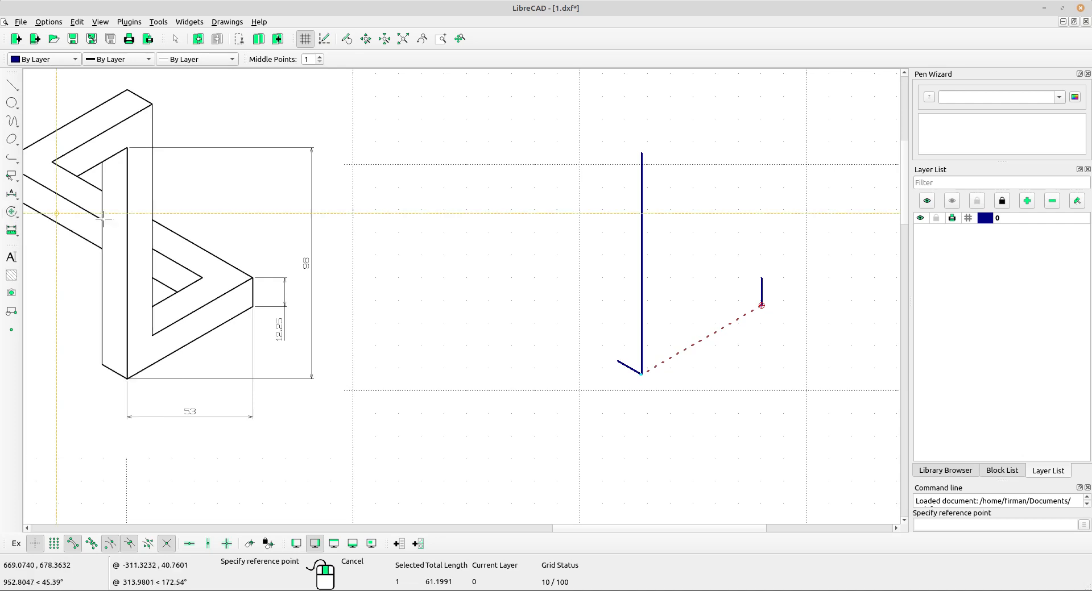
{"action": "left_click", "coordinate": [762, 306]}
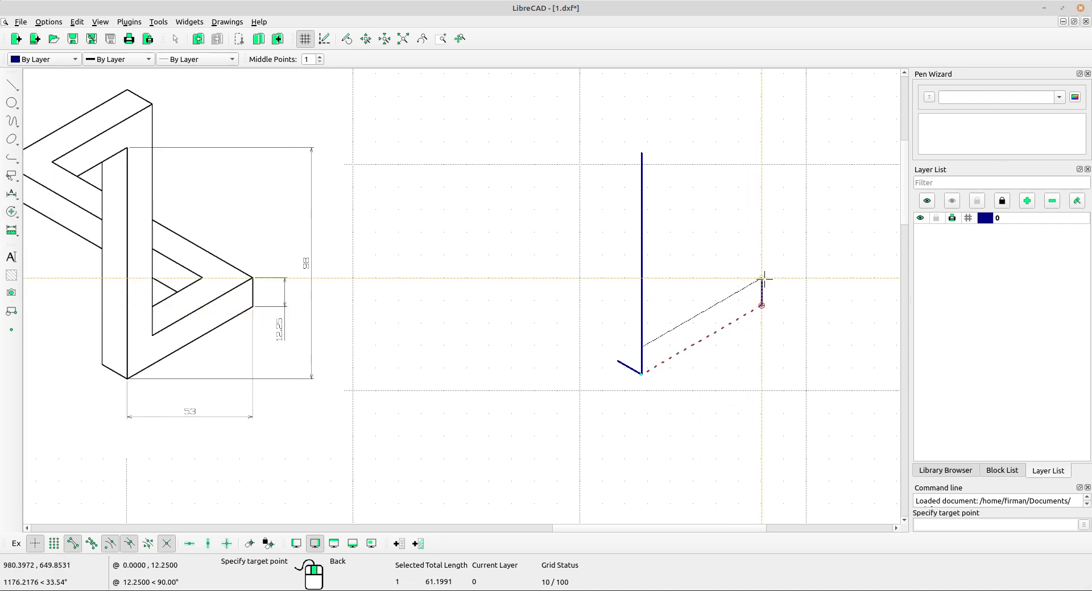
{"action": "left_click", "coordinate": [761, 279]}
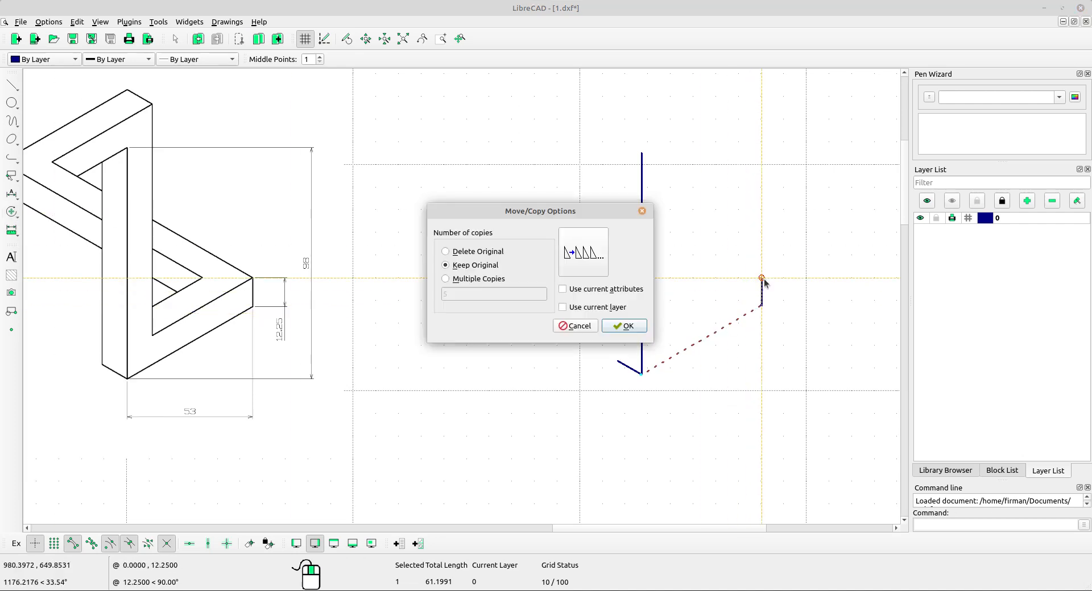
{"action": "left_click", "coordinate": [626, 326]}
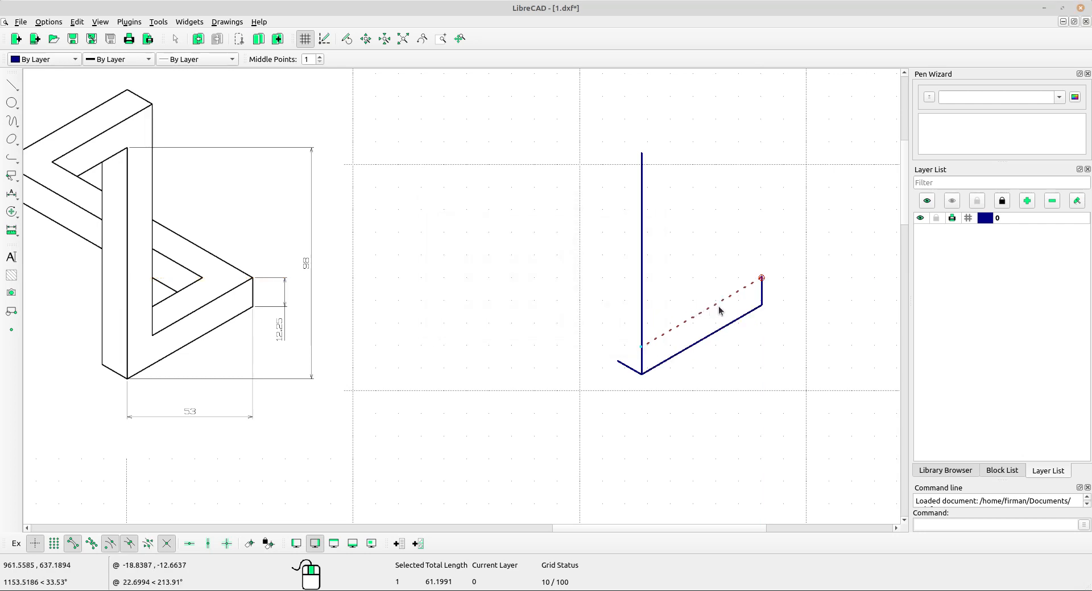
{"action": "key", "text": "Escape"}
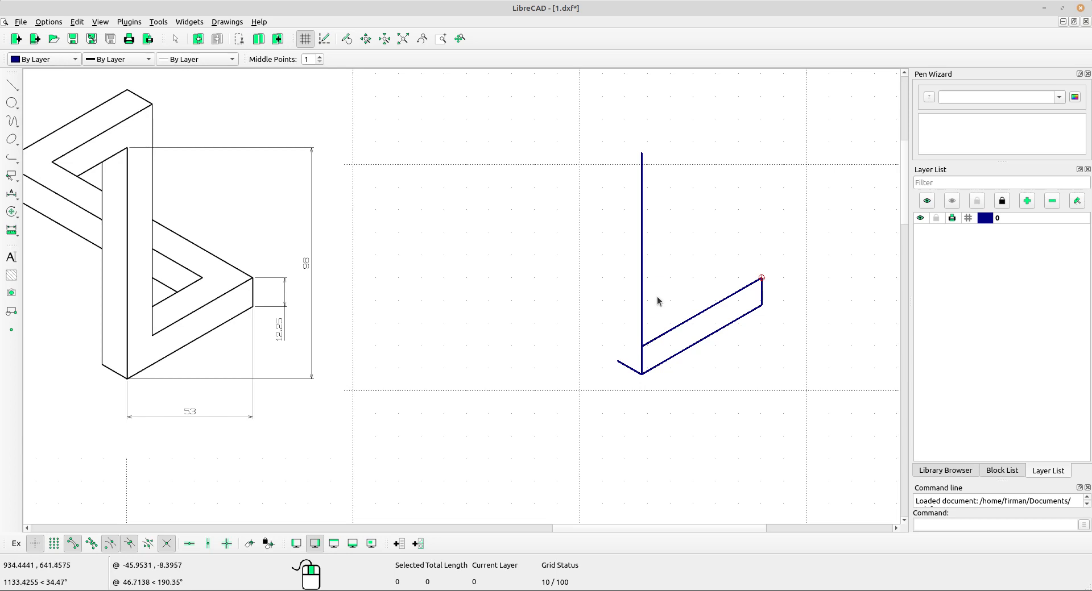
Copy the 98 vertical line from its lower endpoint to the outer end of the short -30° line, keeping the original.
{"action": "scroll", "coordinate": [642, 377], "scroll_direction": "up", "scroll_amount": 3}
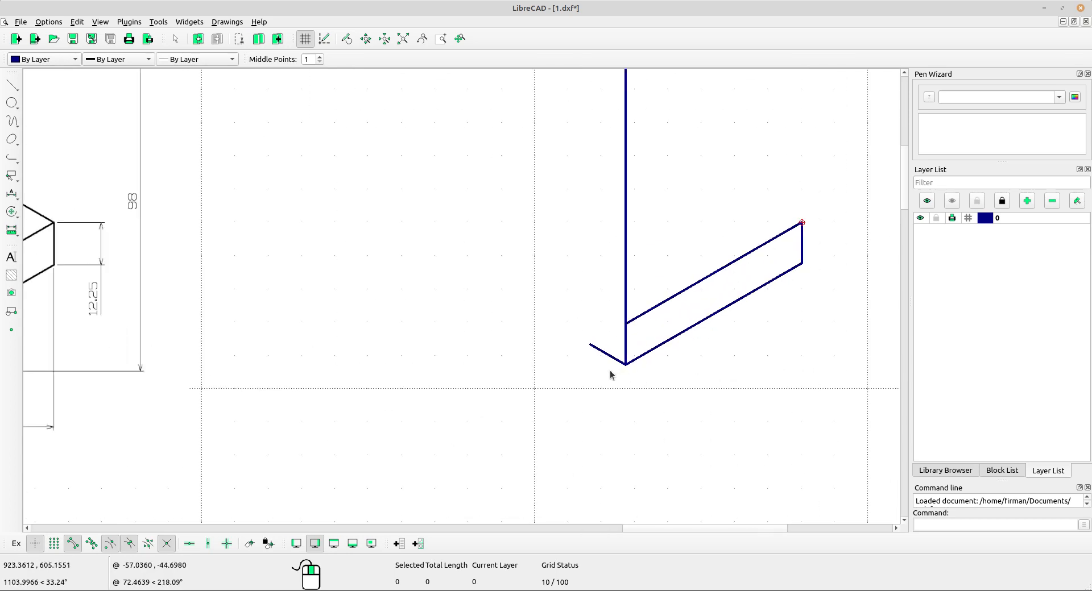
{"action": "scroll", "coordinate": [610, 374], "scroll_direction": "down", "scroll_amount": 3}
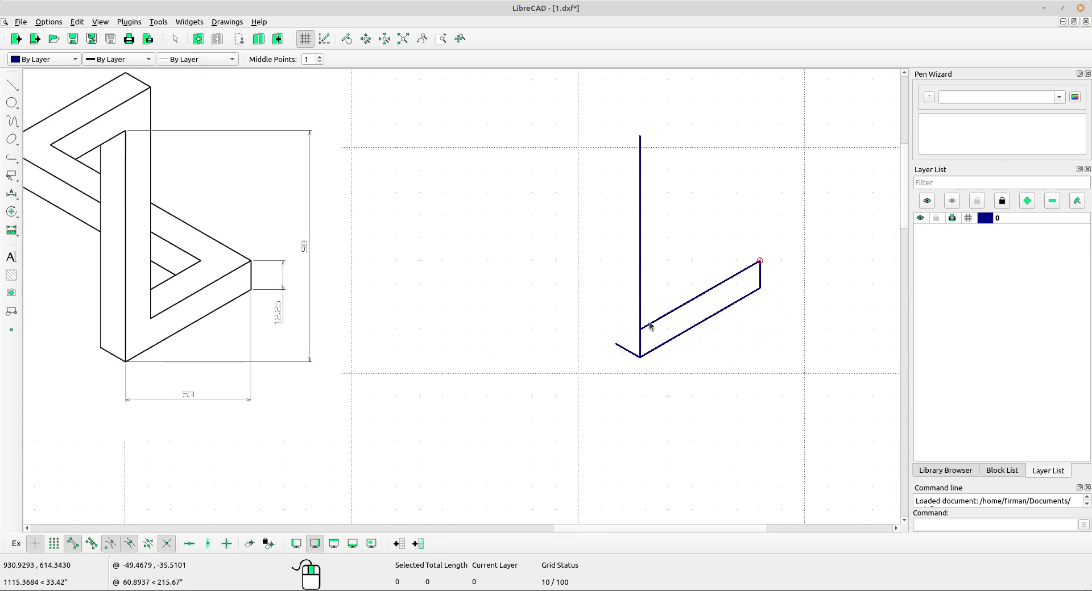
{"action": "left_click_drag", "start_coordinate": [653, 285], "coordinate": [625, 274]}
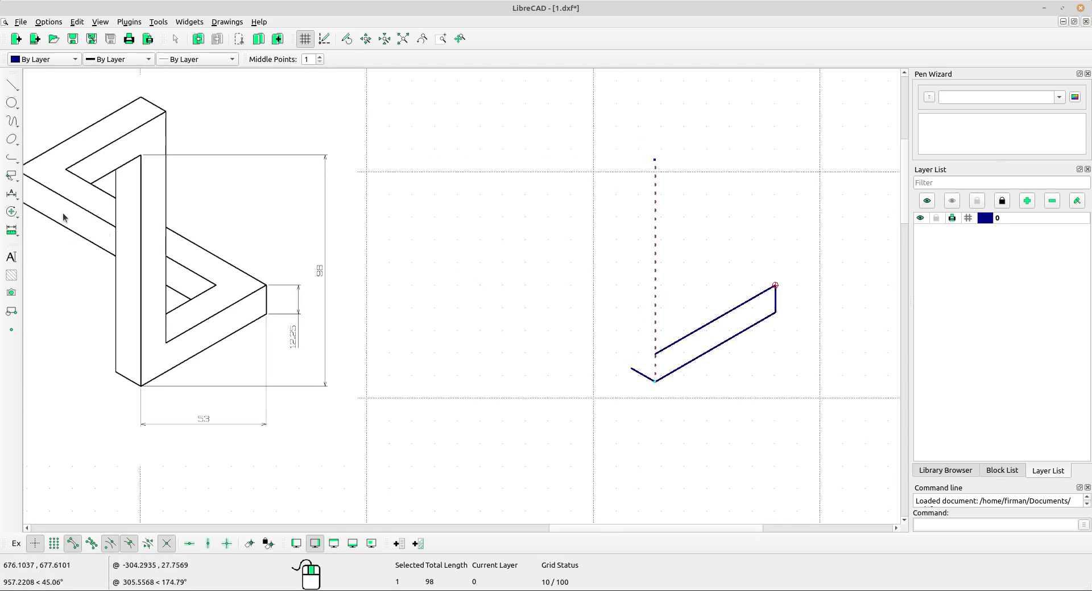
{"action": "left_click", "coordinate": [11, 211]}
{"action": "left_click", "coordinate": [40, 214]}
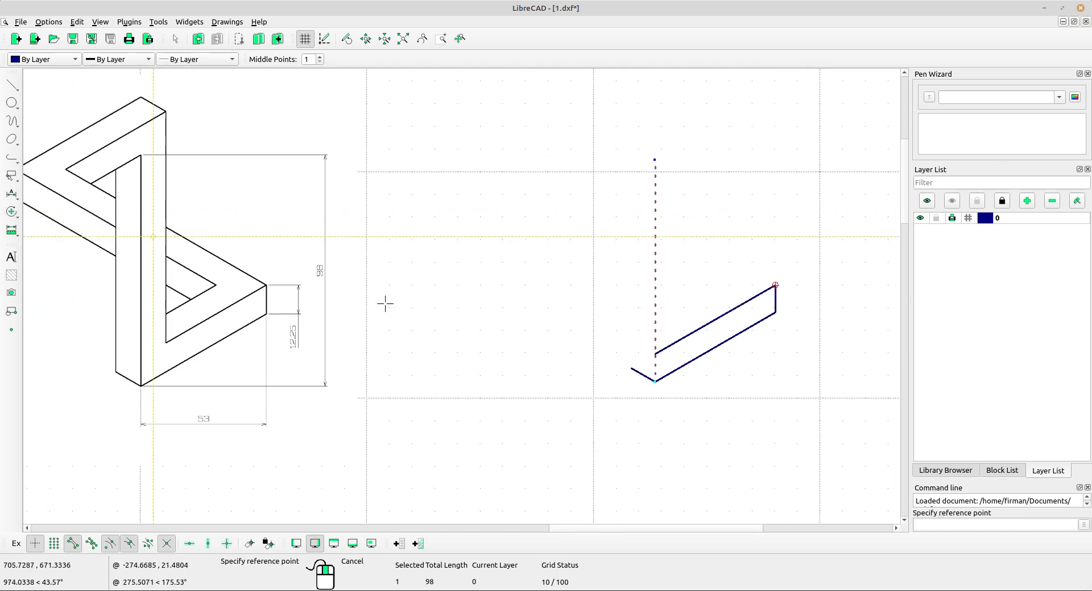
{"action": "left_click", "coordinate": [655, 382]}
{"action": "scroll", "coordinate": [626, 373], "scroll_direction": "up", "scroll_amount": 2}
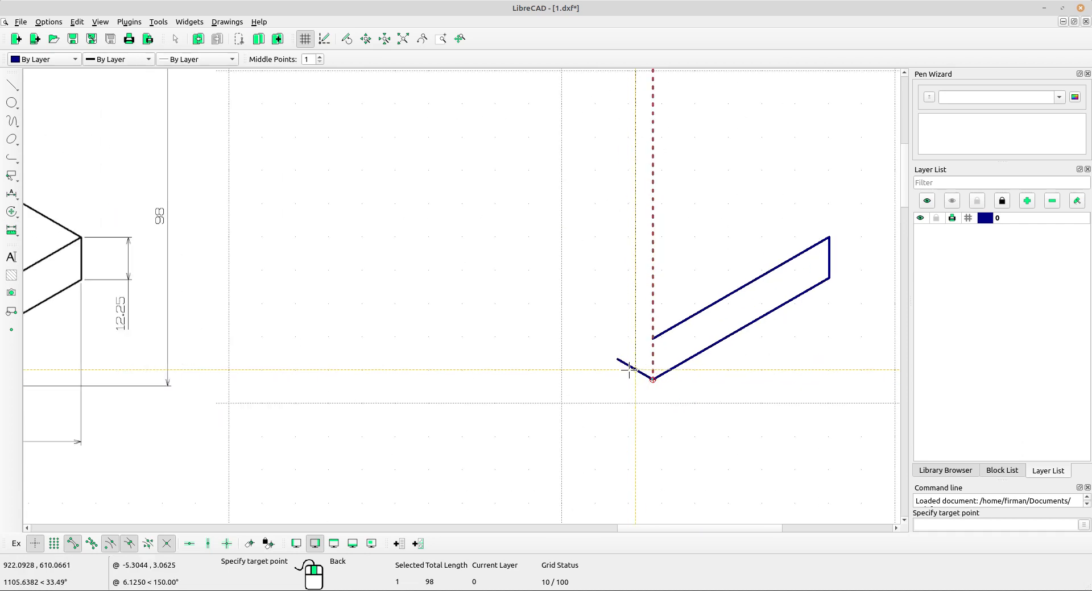
{"action": "left_click", "coordinate": [612, 356]}
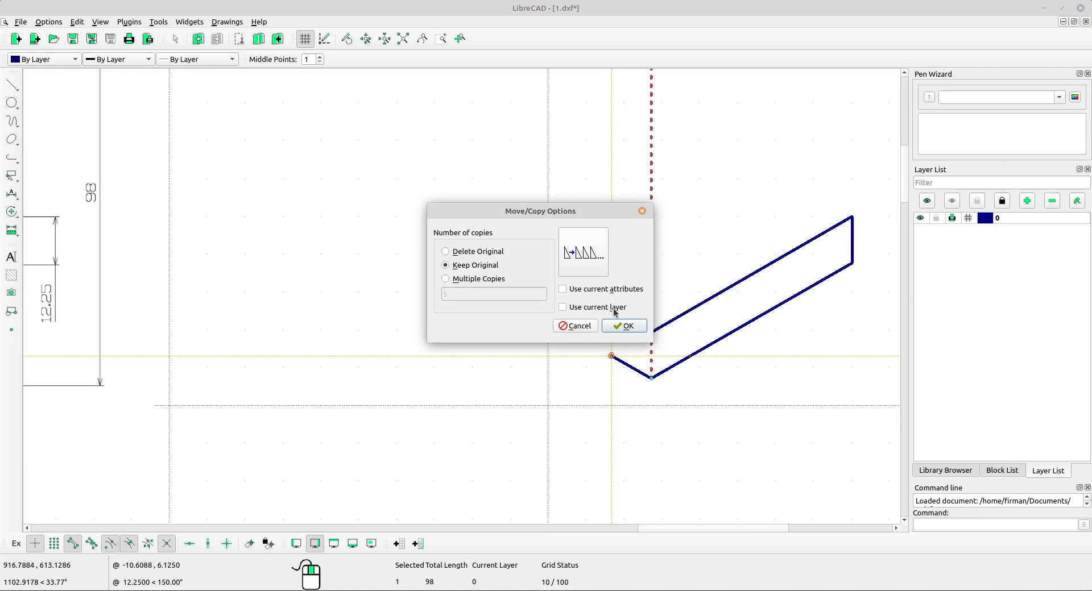
{"action": "left_click", "coordinate": [624, 326]}
{"action": "scroll", "coordinate": [511, 300], "scroll_direction": "down", "scroll_amount": 3}
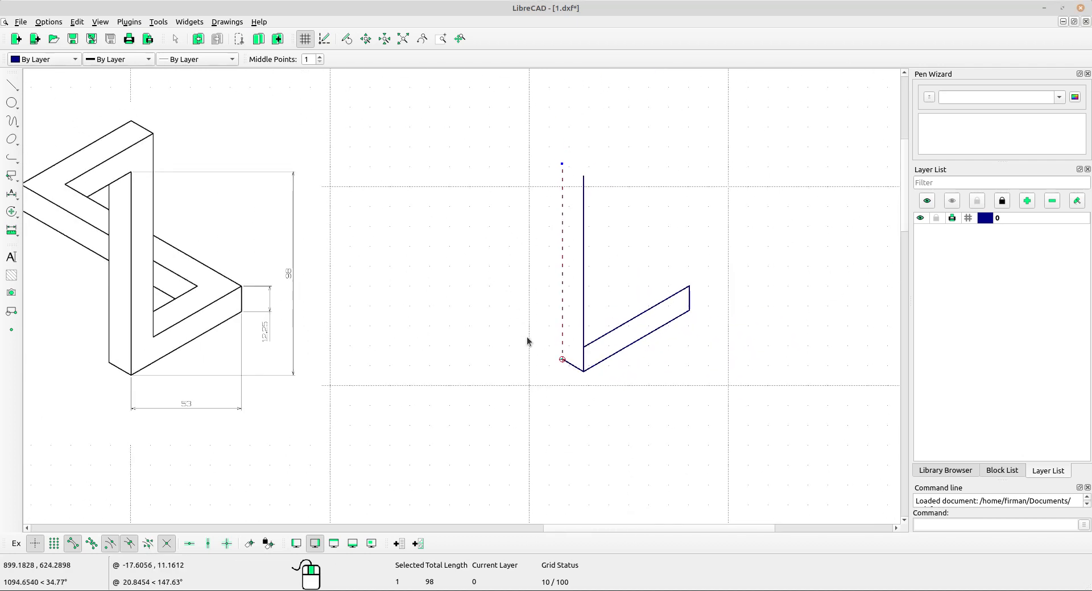
{"action": "key", "text": "Escape"}
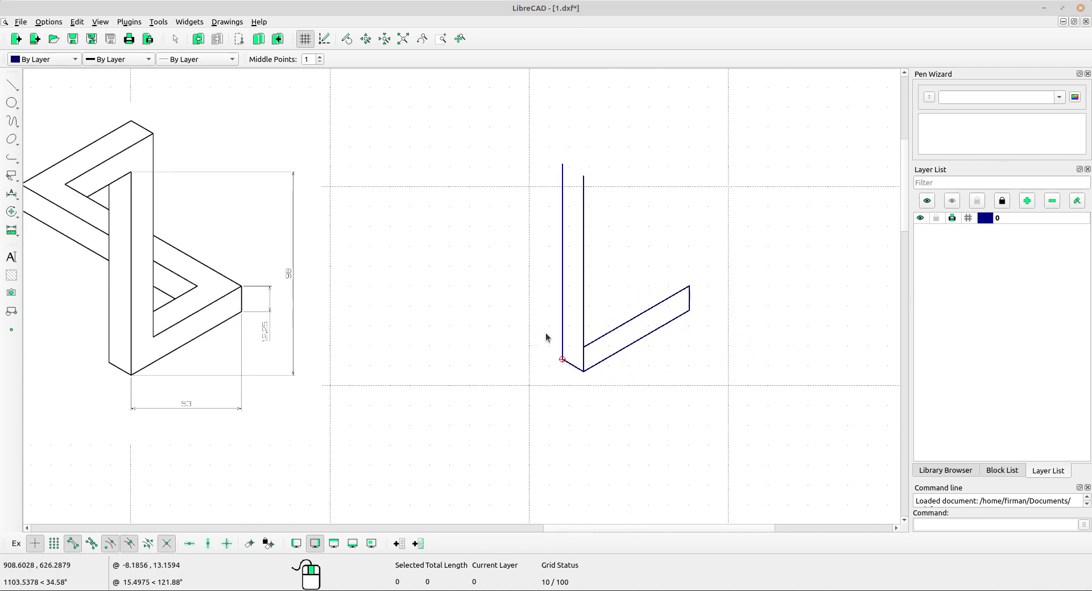
Mirror the left 98 vertical line about the middle vertical line, keeping the original.
{"action": "scroll", "coordinate": [514, 302], "scroll_direction": "left", "scroll_amount": 3}
{"action": "scroll", "coordinate": [524, 295], "scroll_direction": "up", "scroll_amount": 1}
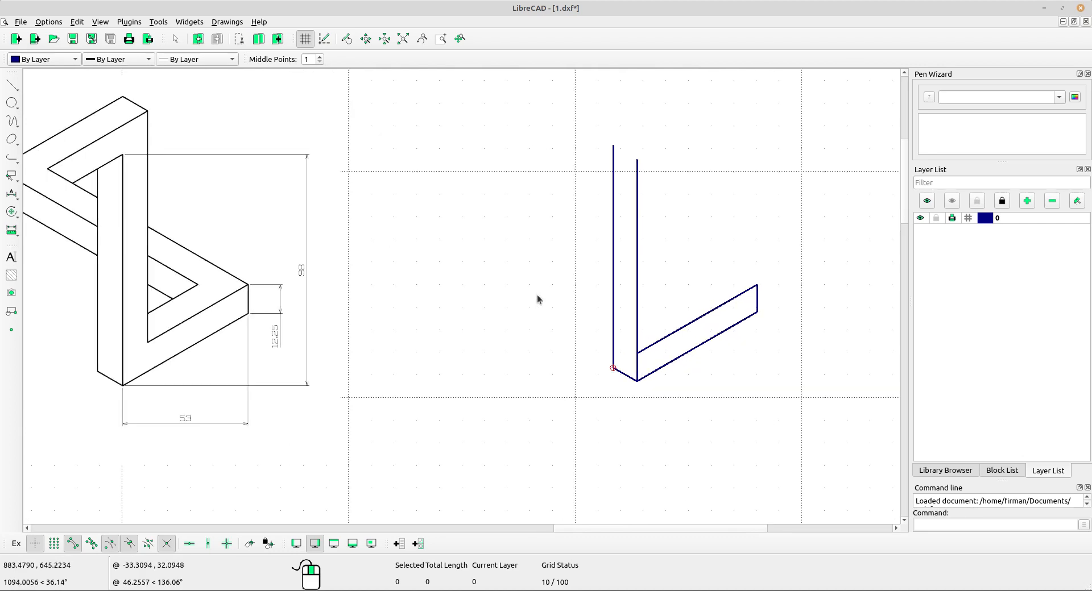
{"action": "left_click", "coordinate": [611, 293]}
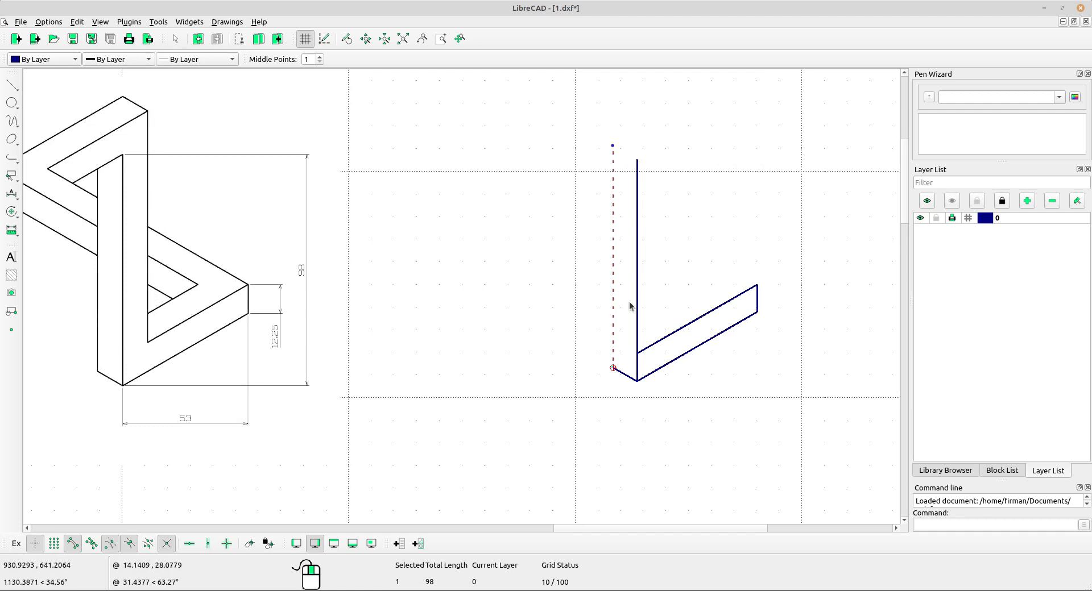
{"action": "left_click", "coordinate": [12, 212]}
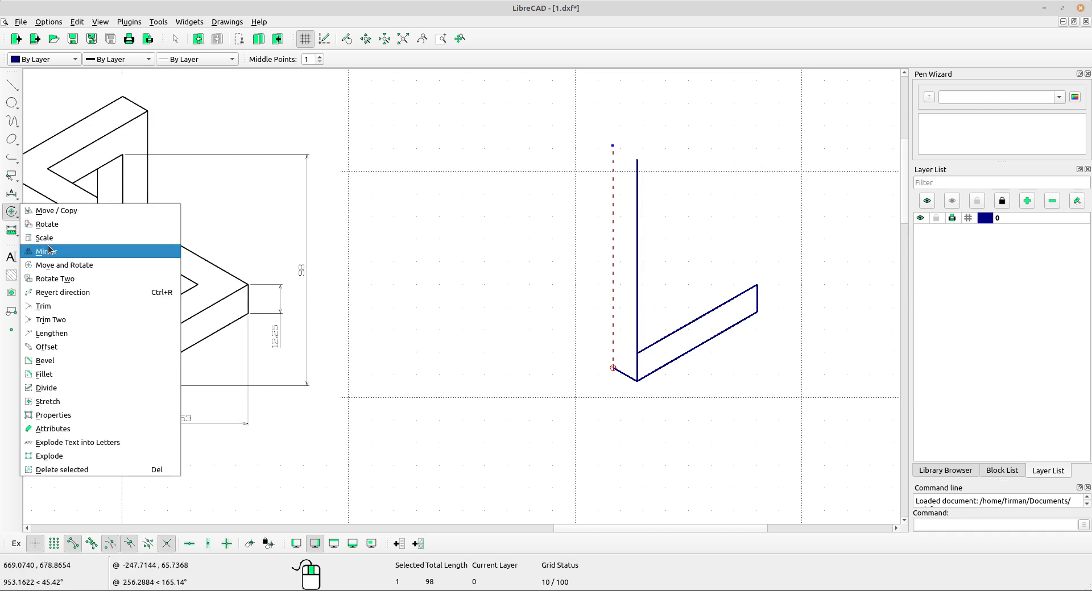
{"action": "left_click", "coordinate": [54, 246]}
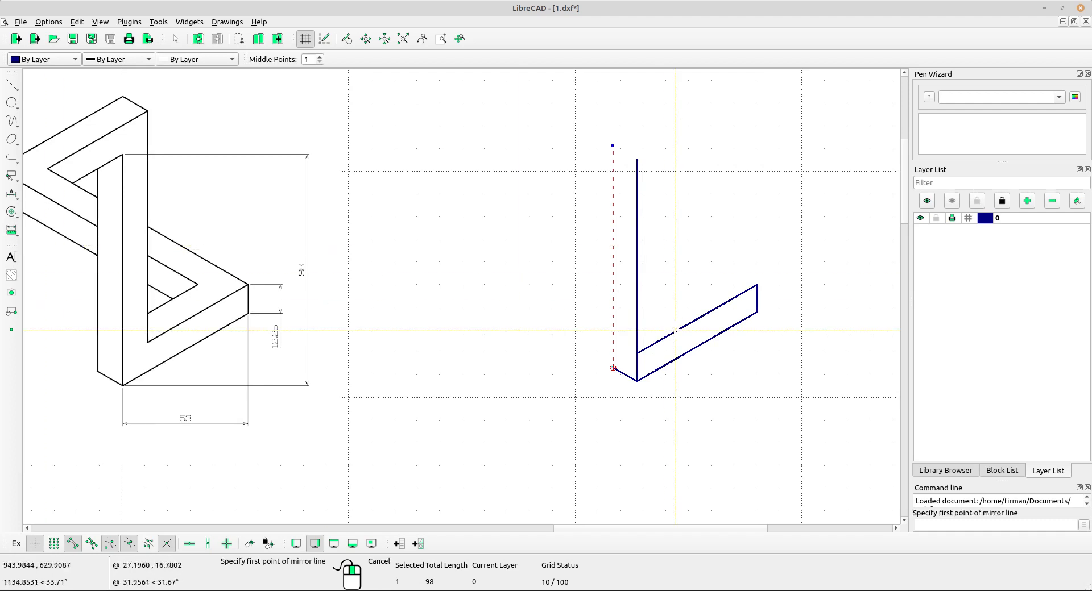
{"action": "left_click", "coordinate": [636, 158]}
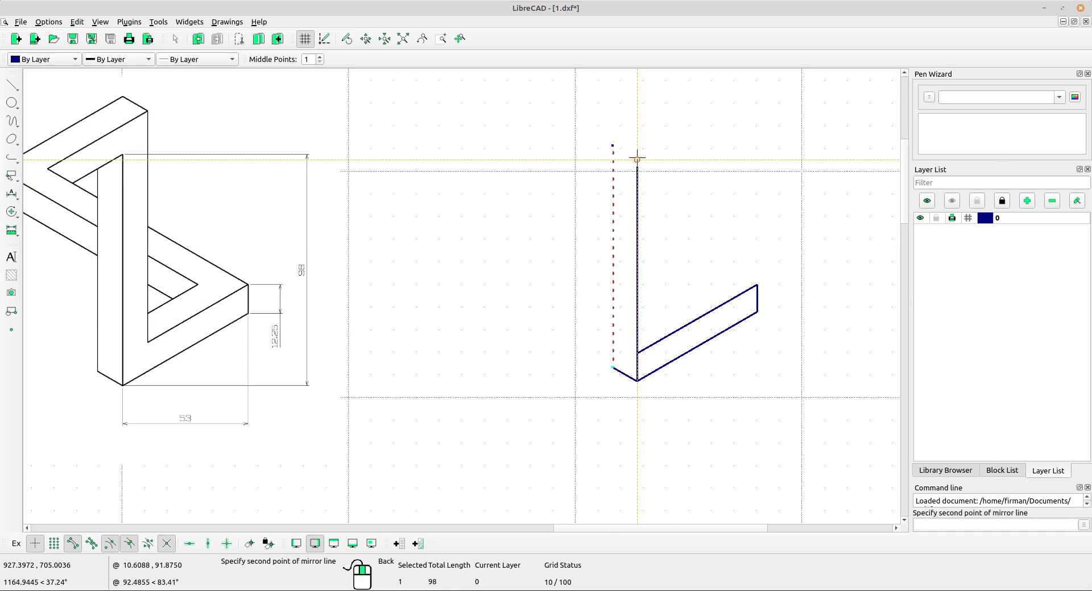
{"action": "left_click", "coordinate": [637, 380]}
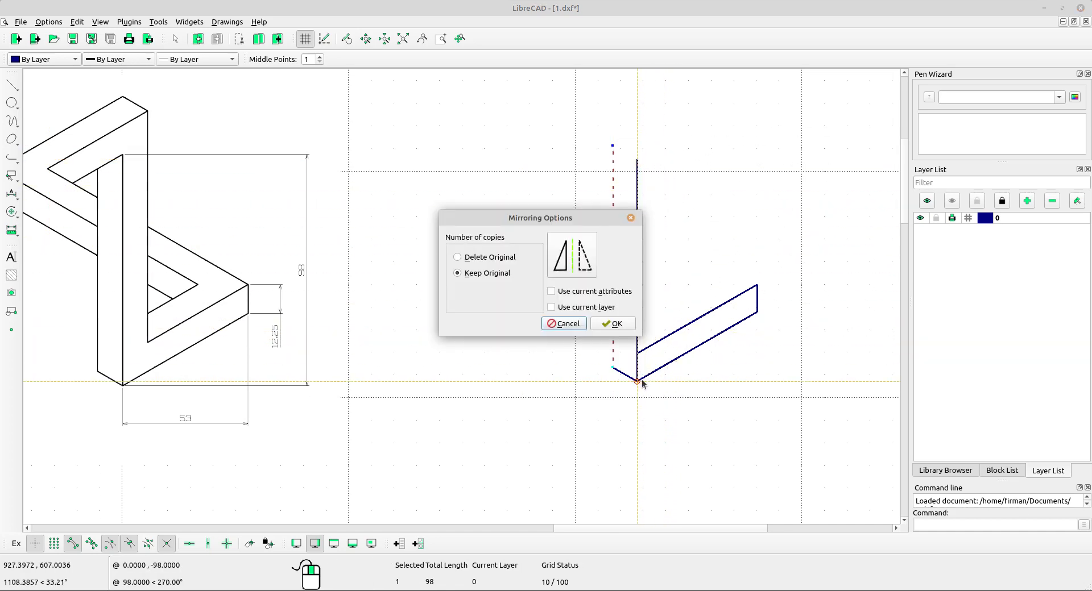
{"action": "left_click", "coordinate": [613, 323]}
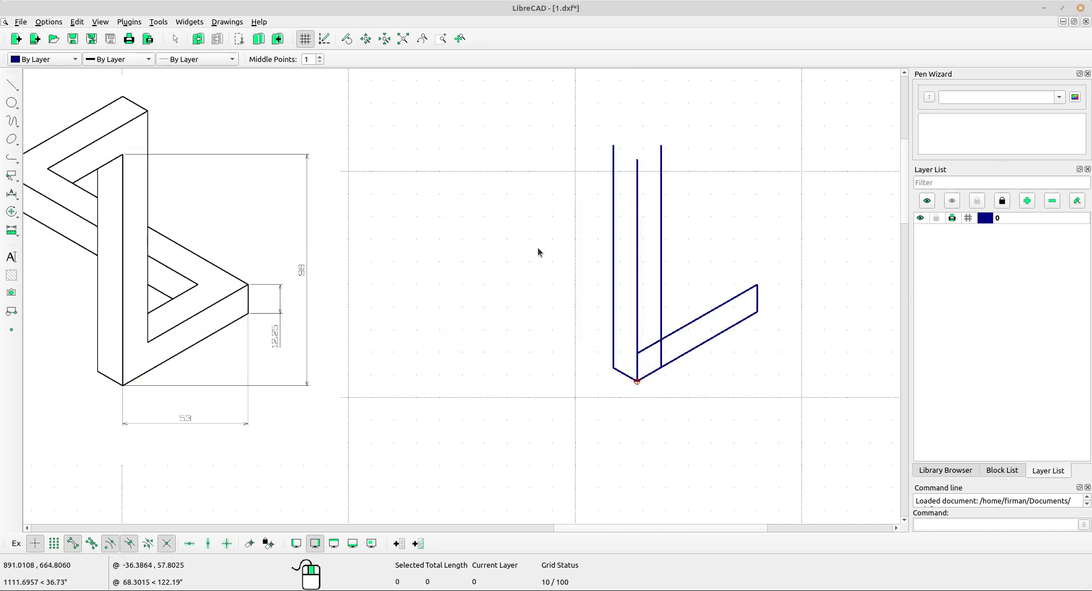
Trim Two the mirrored vertical line and the inner angled line at their intersection.
{"action": "left_click", "coordinate": [13, 215]}
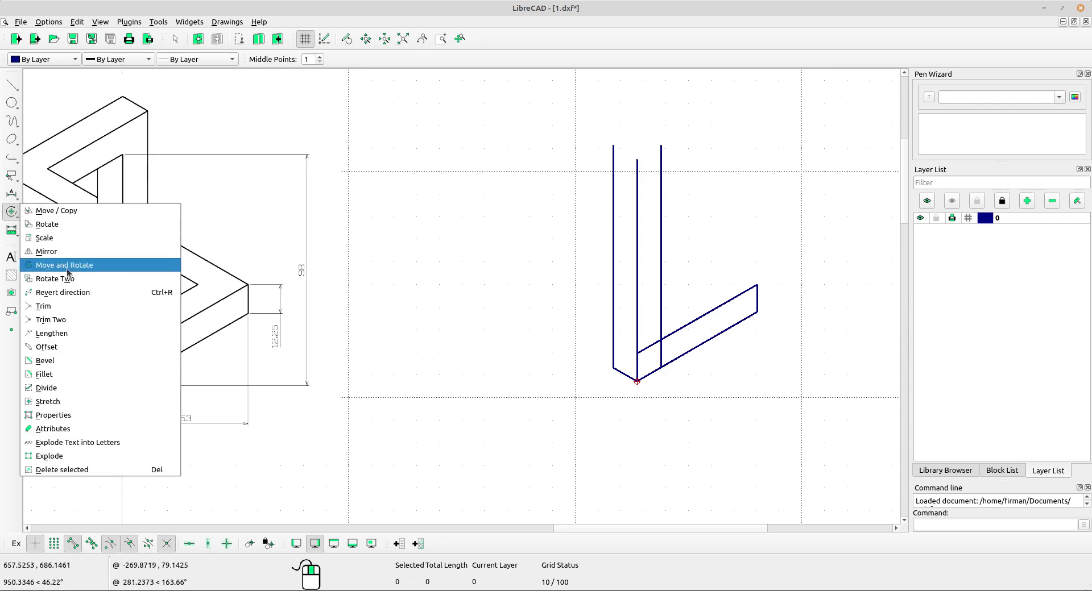
{"action": "left_click", "coordinate": [71, 318]}
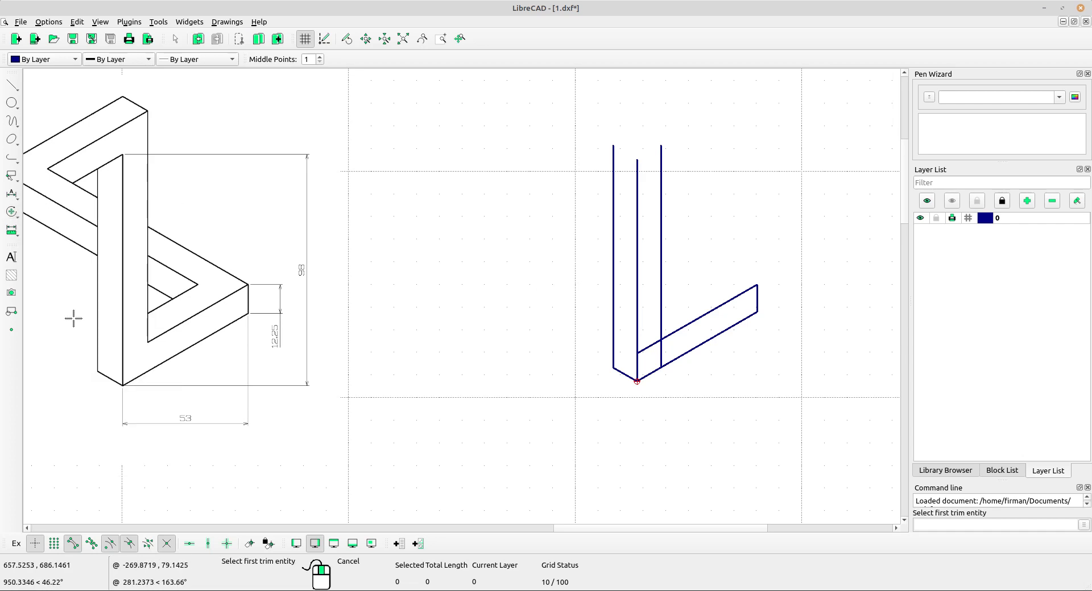
{"action": "left_click", "coordinate": [661, 313]}
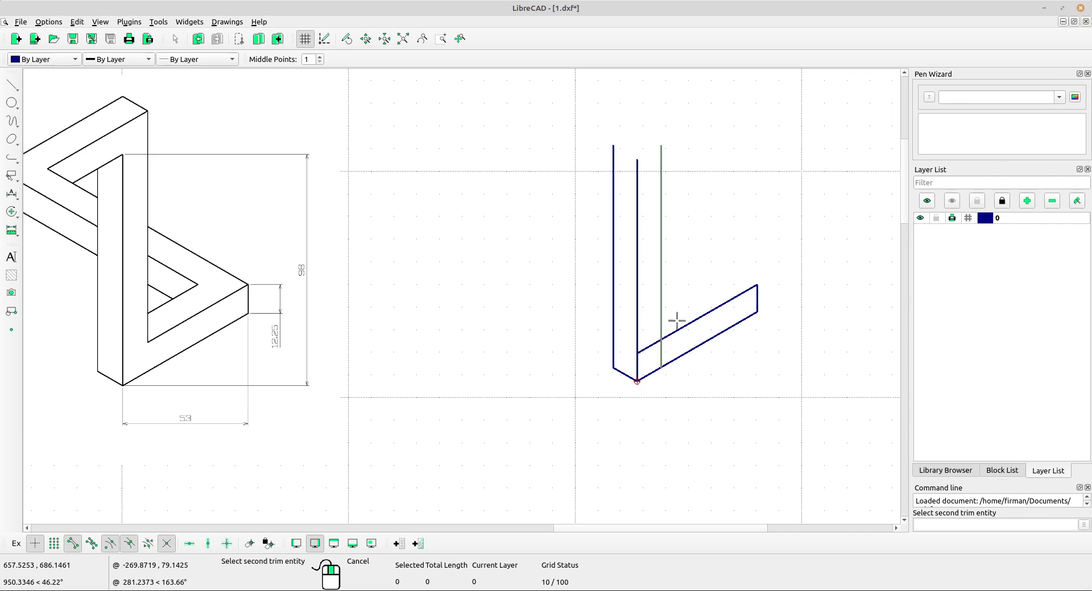
{"action": "left_click", "coordinate": [685, 325]}
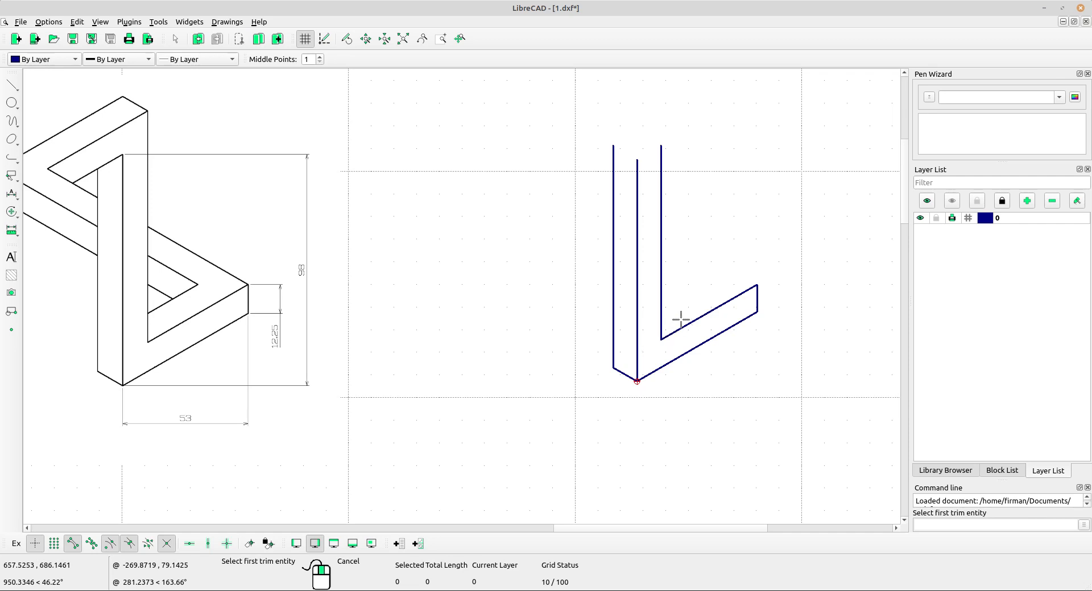
{"action": "right_click", "coordinate": [716, 239]}
{"action": "right_click", "coordinate": [716, 240]}
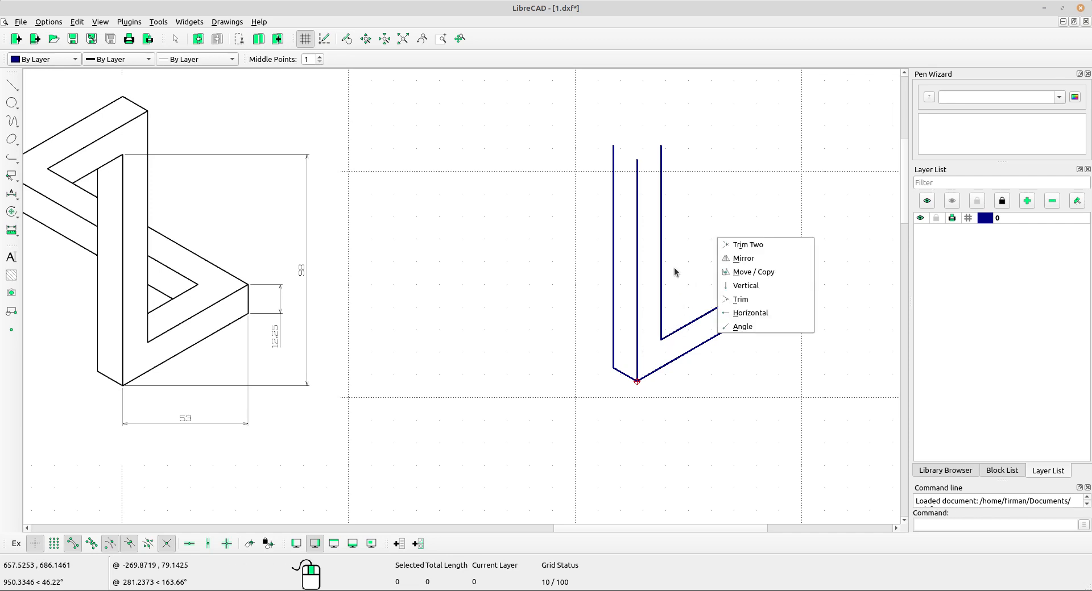
{"action": "left_click", "coordinate": [685, 259]}
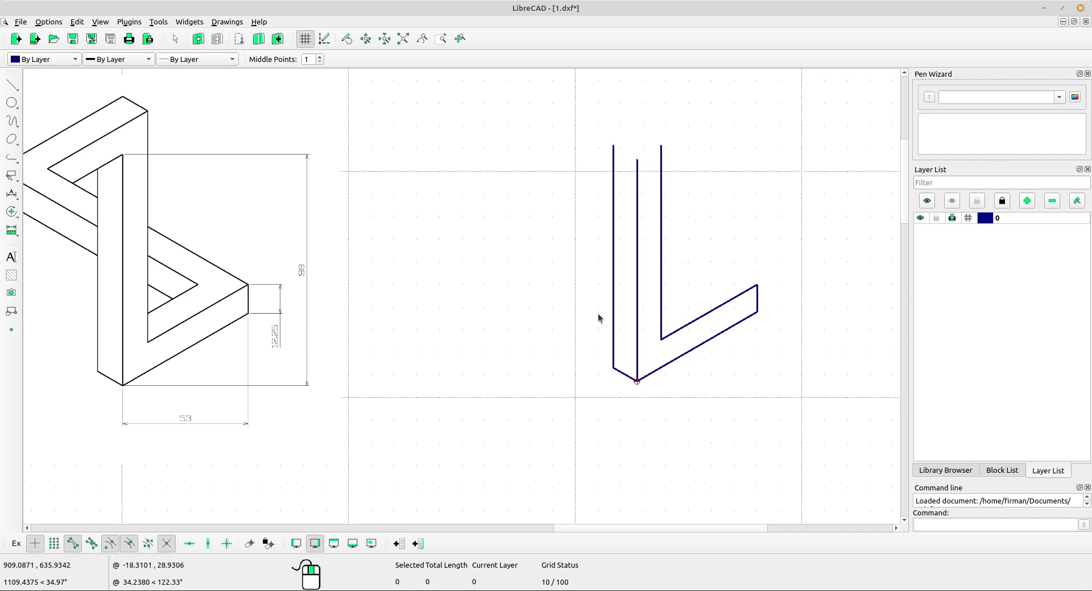
Copy the short -30° line from the bottom corner to the inner corner of the angled strip, keeping the original.
{"action": "left_click", "coordinate": [625, 375]}
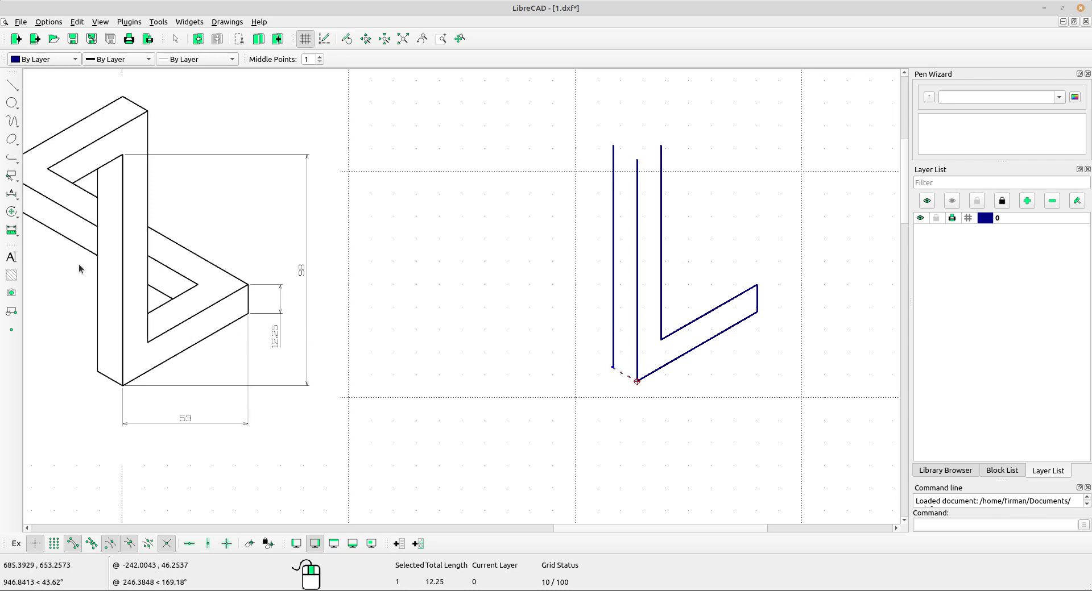
{"action": "left_click", "coordinate": [11, 212]}
{"action": "left_click", "coordinate": [47, 211]}
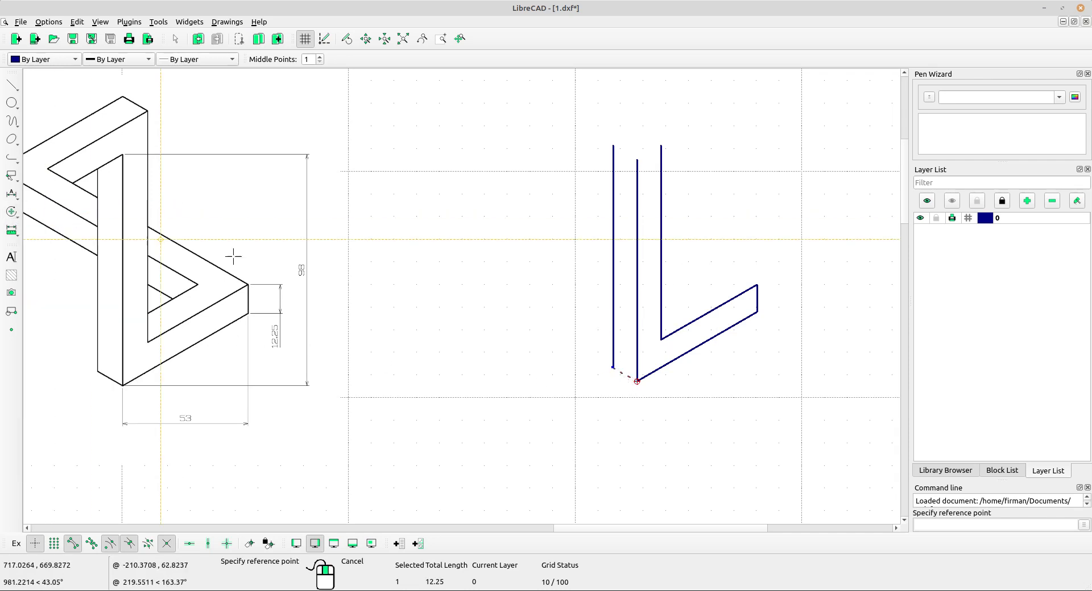
{"action": "left_click", "coordinate": [637, 382]}
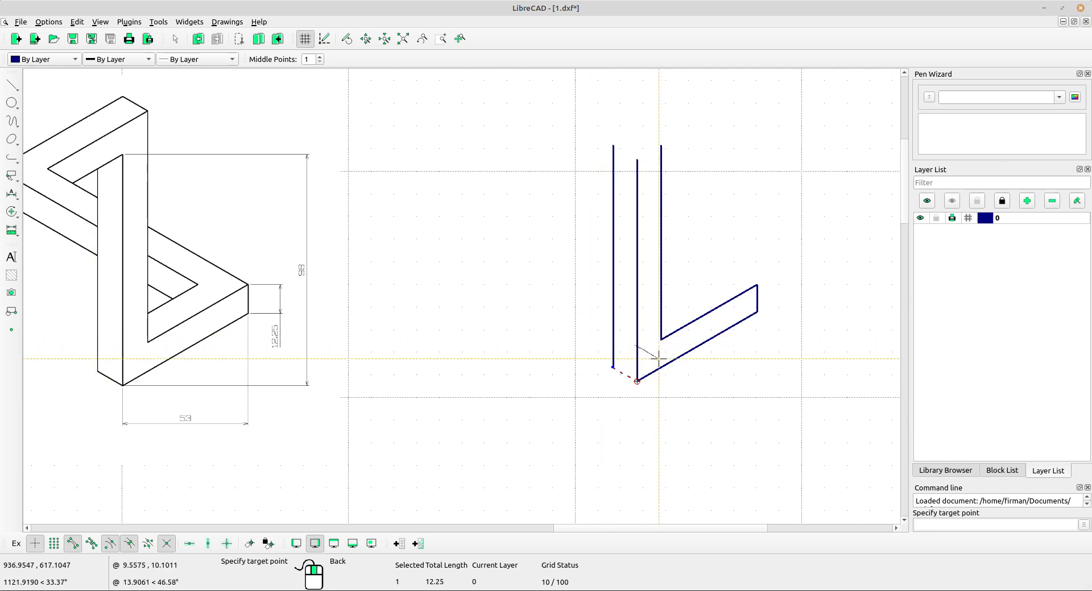
{"action": "scroll", "coordinate": [652, 349], "scroll_direction": "up", "scroll_amount": 2}
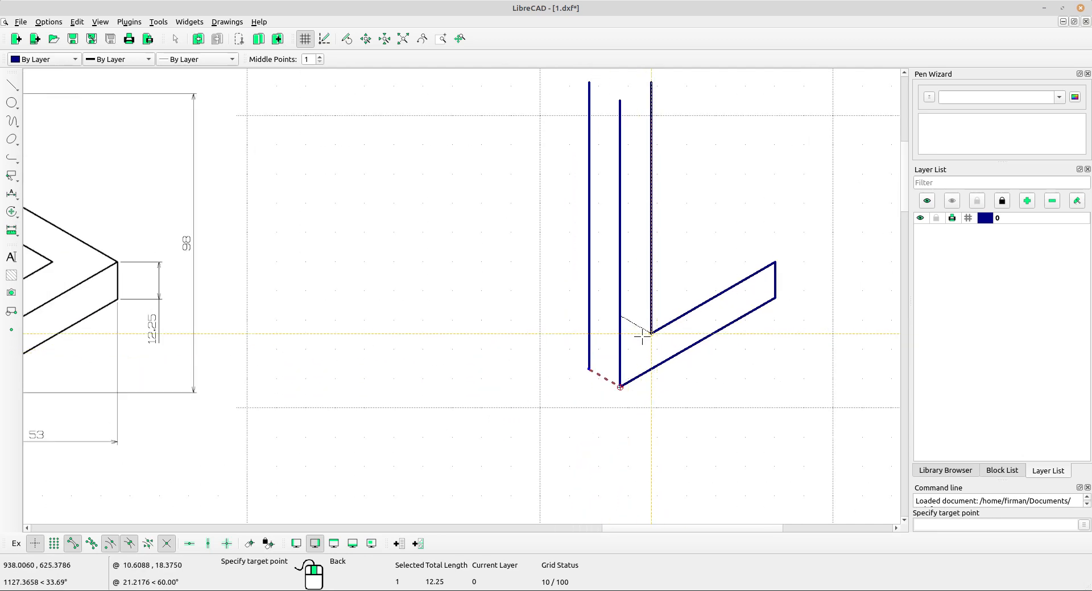
{"action": "left_click", "coordinate": [641, 337]}
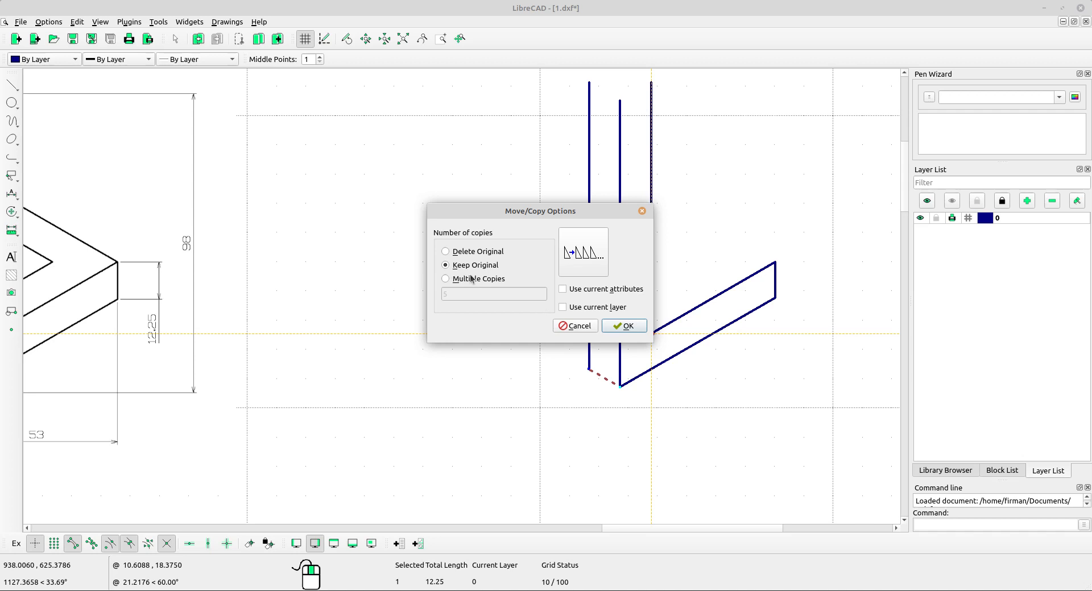
{"action": "left_click", "coordinate": [624, 326]}
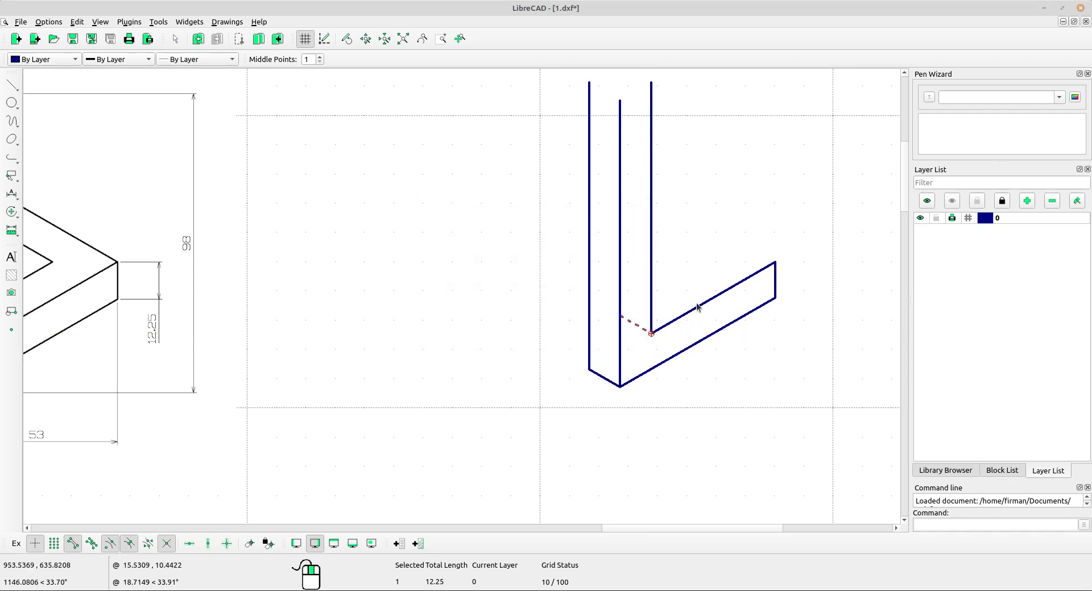
Copy the long lower angled line up 24.5 from its bottom endpoint to the copied short line's end, keeping the original.
{"action": "scroll", "coordinate": [665, 318], "scroll_direction": "up", "scroll_amount": 2}
{"action": "key", "text": "Escape"}
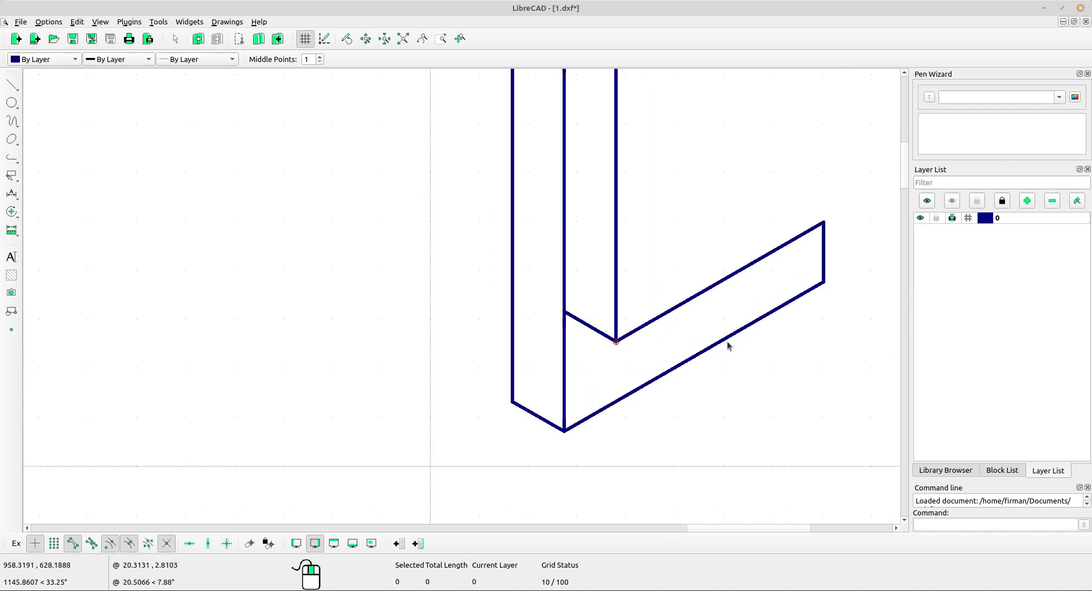
{"action": "left_click_drag", "start_coordinate": [743, 360], "coordinate": [707, 339]}
{"action": "scroll", "coordinate": [467, 340], "scroll_direction": "down", "scroll_amount": 1}
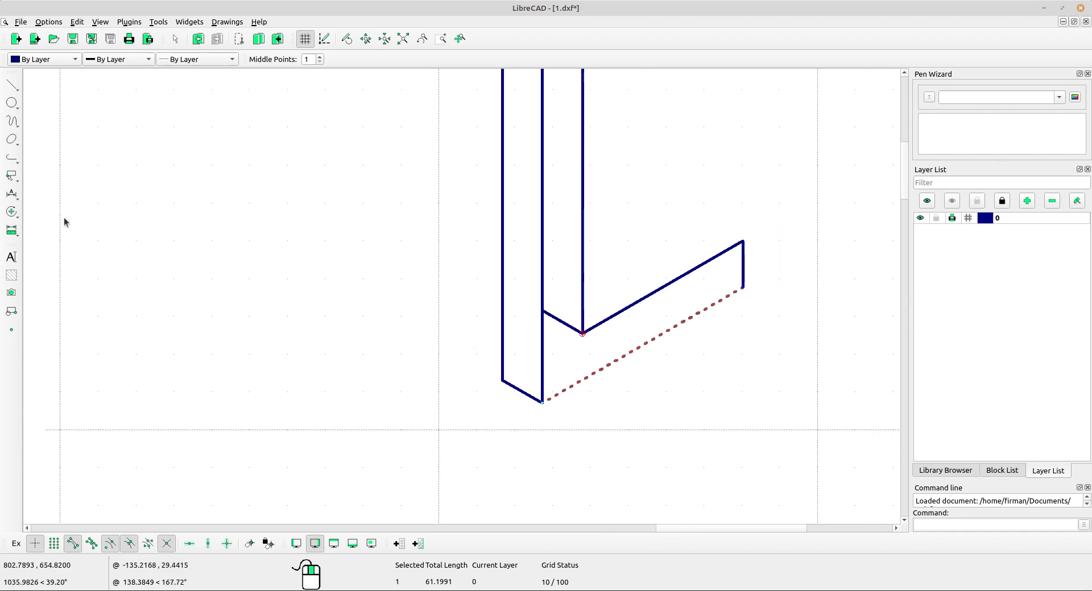
{"action": "left_click", "coordinate": [12, 212]}
{"action": "left_click", "coordinate": [40, 209]}
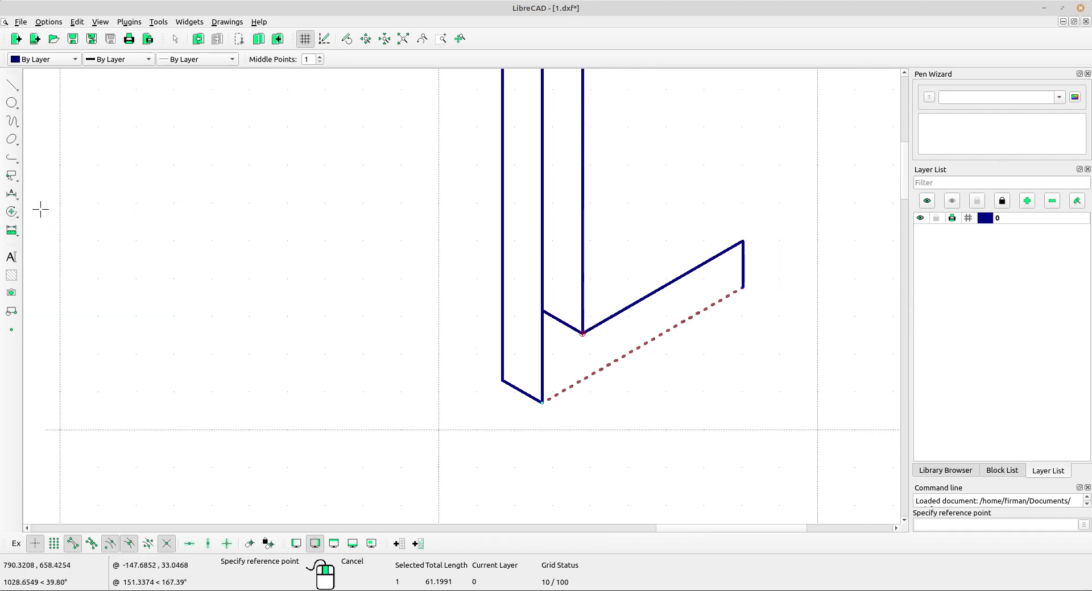
{"action": "left_click", "coordinate": [542, 402]}
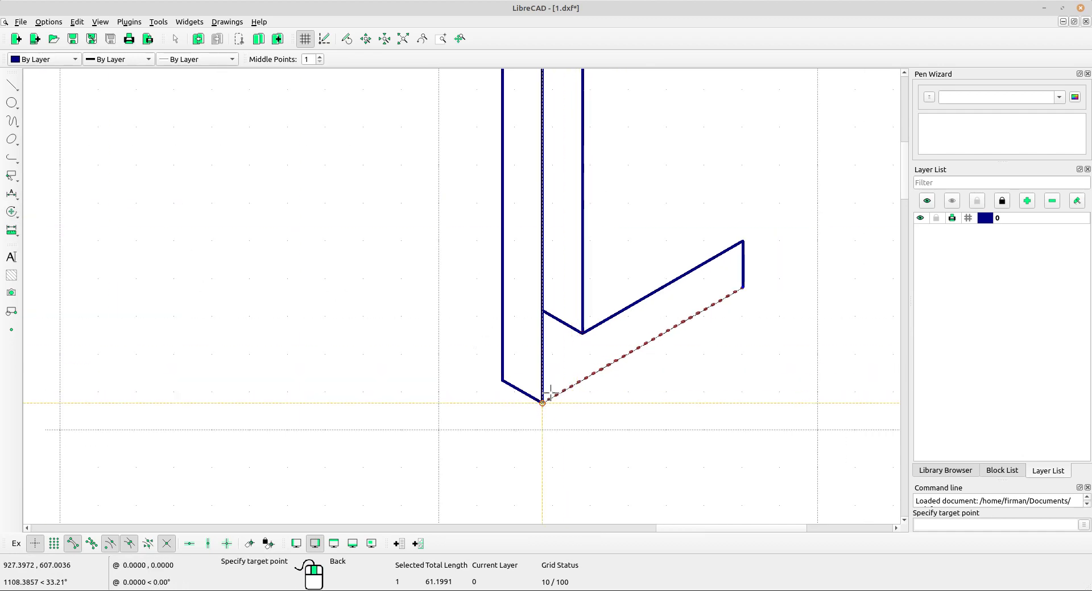
{"action": "left_click", "coordinate": [543, 310]}
{"action": "left_click", "coordinate": [625, 326]}
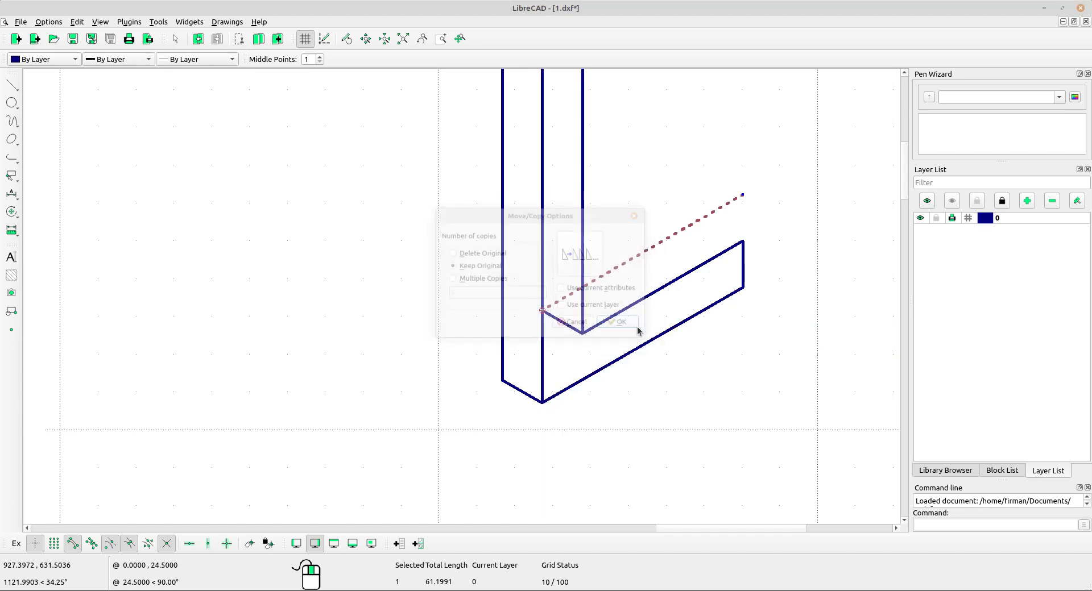
Copy the inner short -30° line to the right end of the angled strip's top edge, keeping the original.
{"action": "scroll", "coordinate": [671, 306], "scroll_direction": "down", "scroll_amount": 3}
{"action": "scroll", "coordinate": [635, 342], "scroll_direction": "up", "scroll_amount": 1}
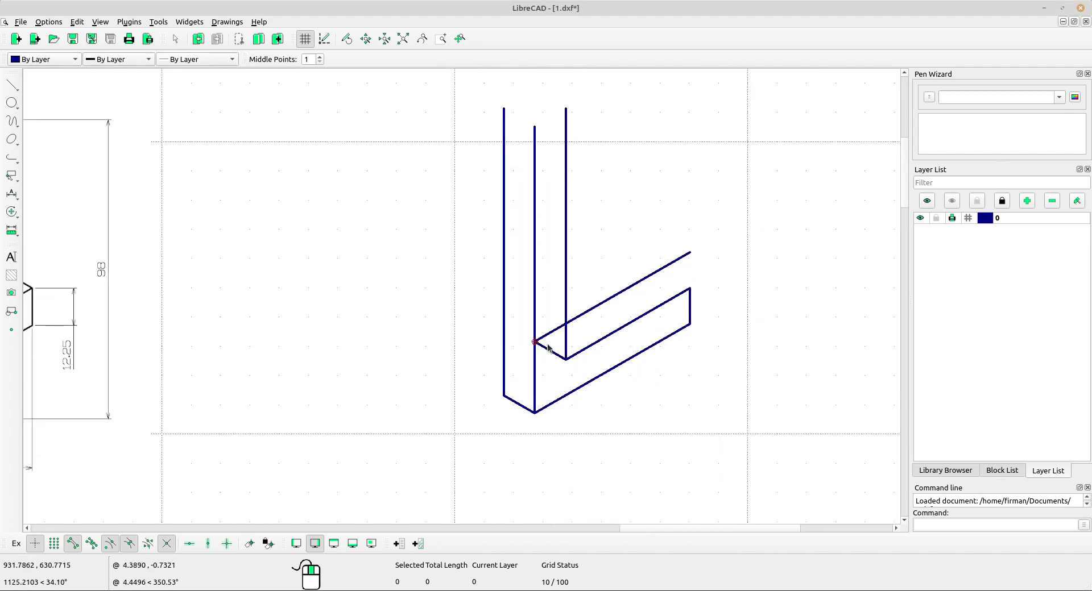
{"action": "left_click", "coordinate": [547, 350]}
{"action": "right_click", "coordinate": [389, 319]}
{"action": "left_click", "coordinate": [414, 325]}
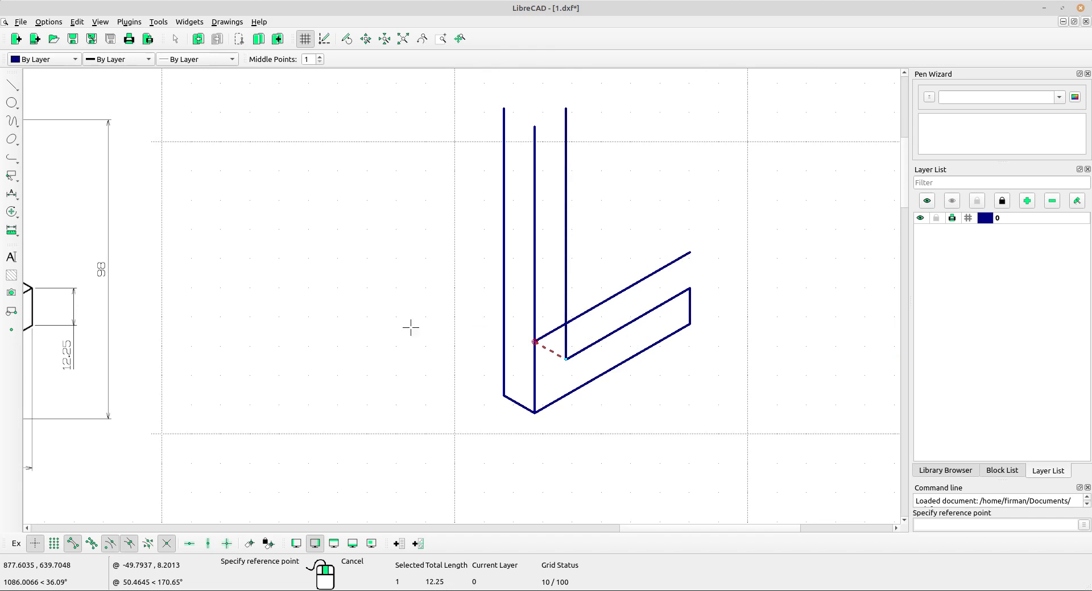
{"action": "scroll", "coordinate": [466, 356], "scroll_direction": "down", "scroll_amount": 3}
{"action": "middle_click_drag", "start_coordinate": [470, 358], "coordinate": [604, 374]}
{"action": "scroll", "coordinate": [663, 369], "scroll_direction": "up", "scroll_amount": 1}
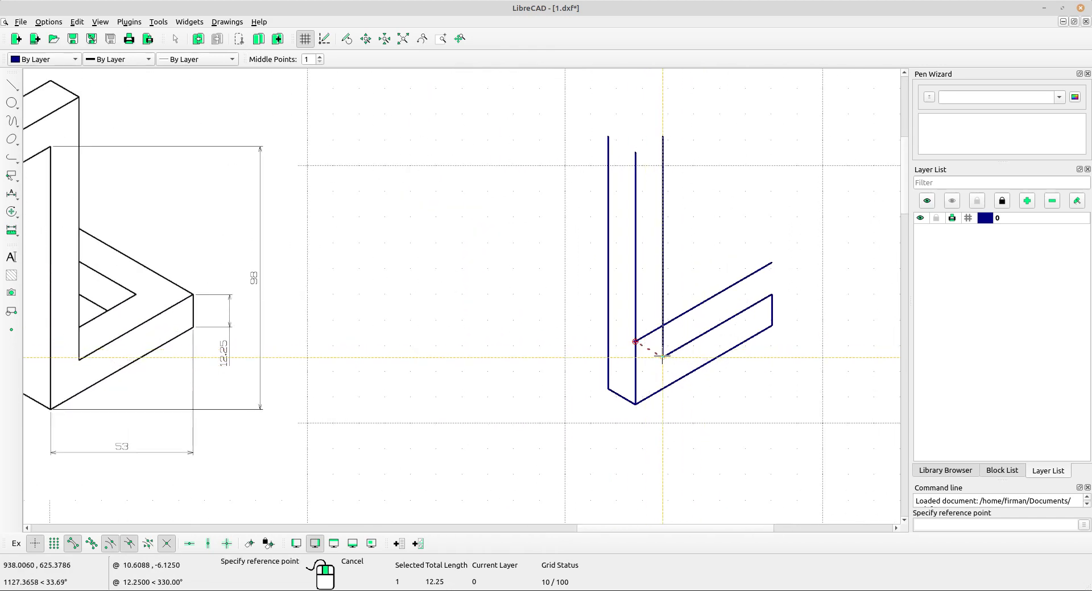
{"action": "left_click", "coordinate": [663, 357]}
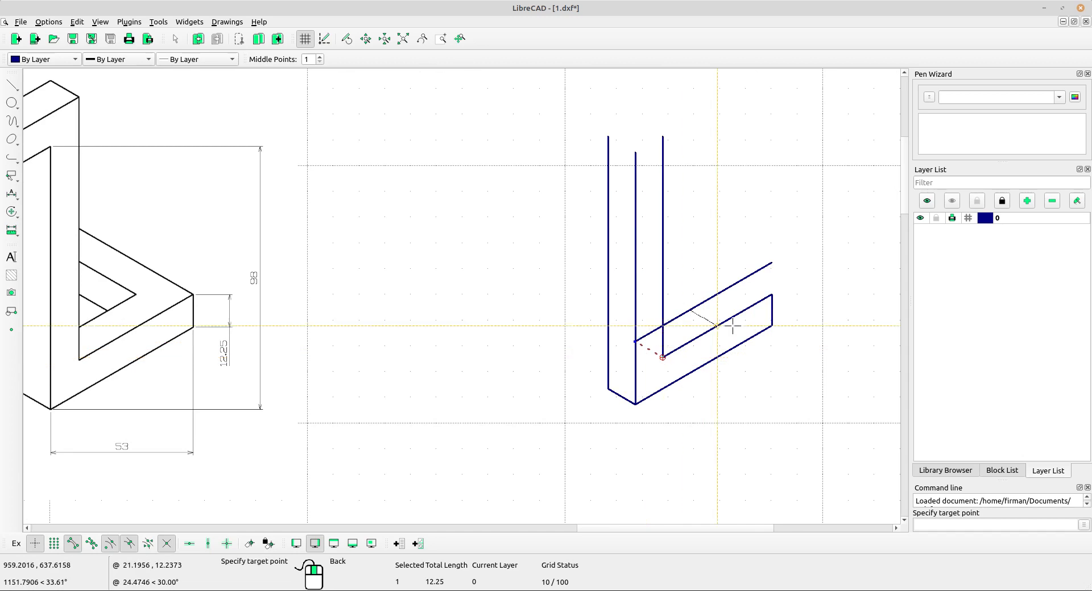
{"action": "left_click", "coordinate": [772, 295]}
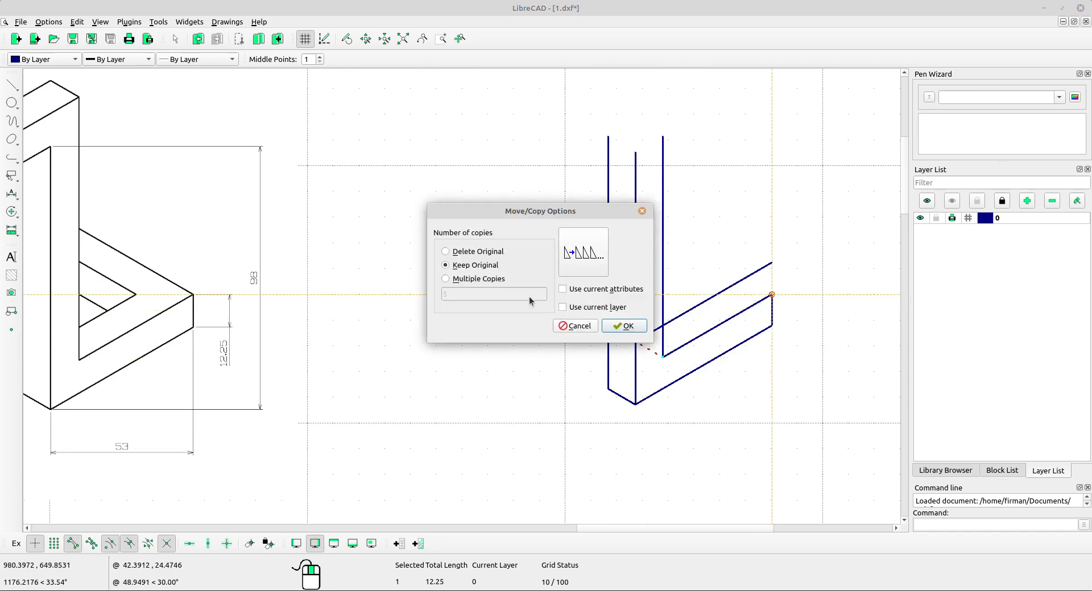
{"action": "left_click", "coordinate": [627, 325]}
{"action": "scroll", "coordinate": [583, 331], "scroll_direction": "down", "scroll_amount": 3}
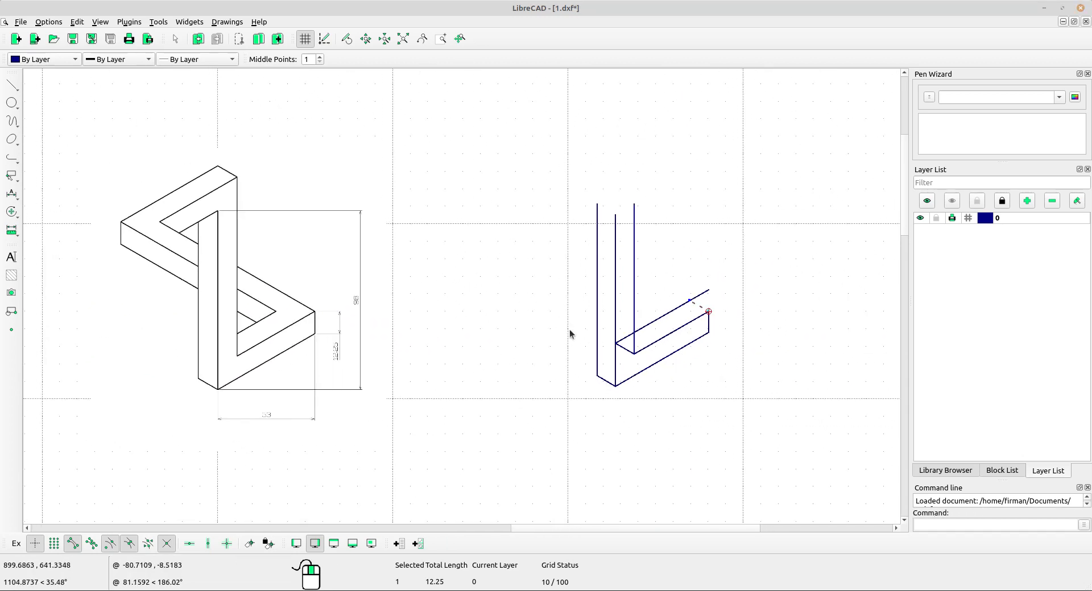
{"action": "scroll", "coordinate": [584, 331], "scroll_direction": "up", "scroll_amount": 2}
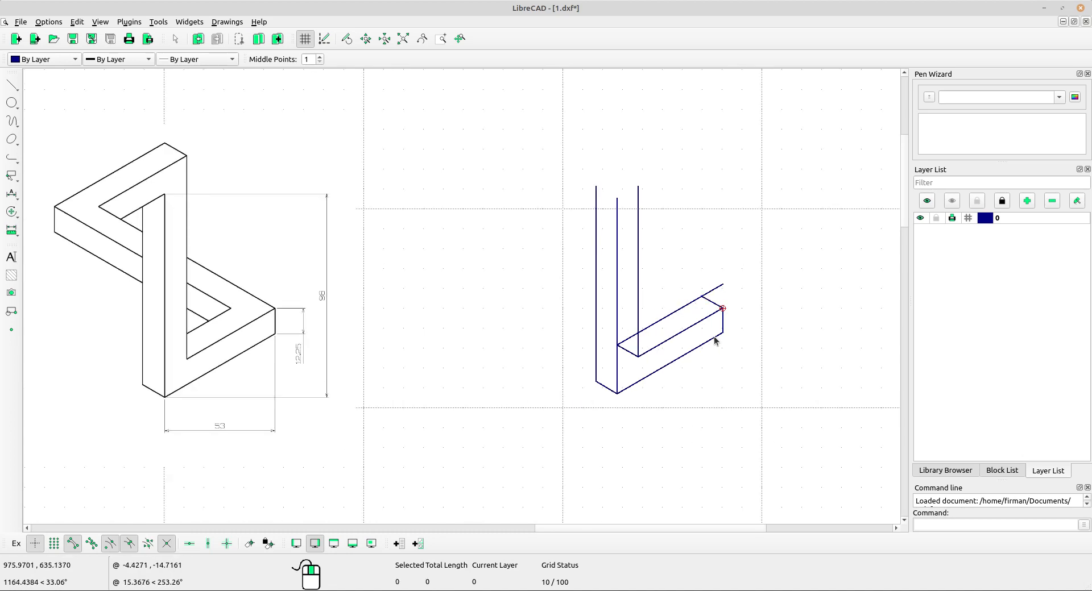
{"action": "left_click", "coordinate": [713, 303]}
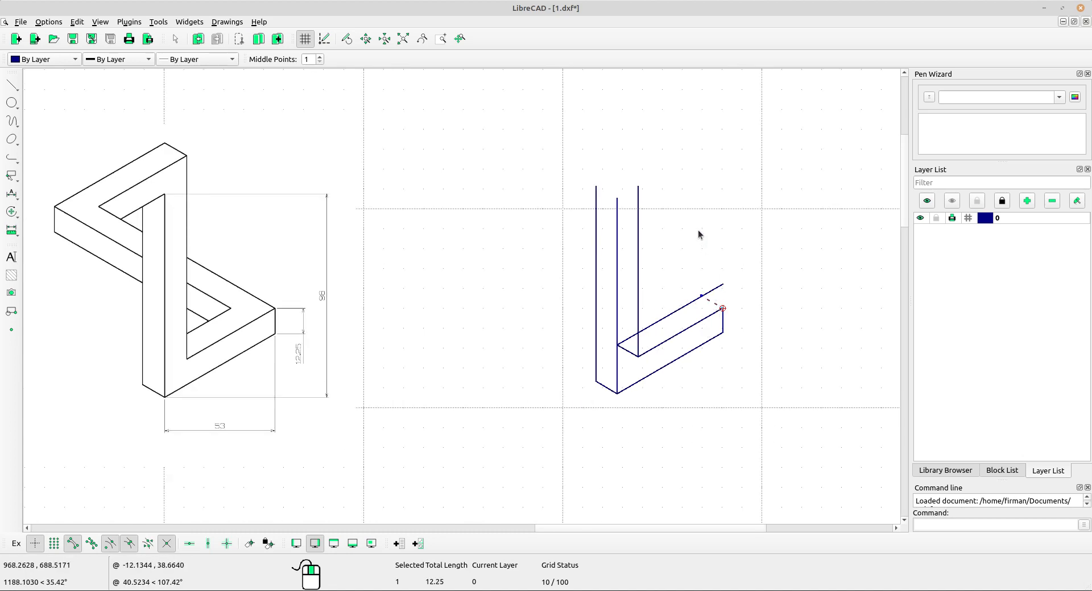
{"action": "key", "text": "Escape"}
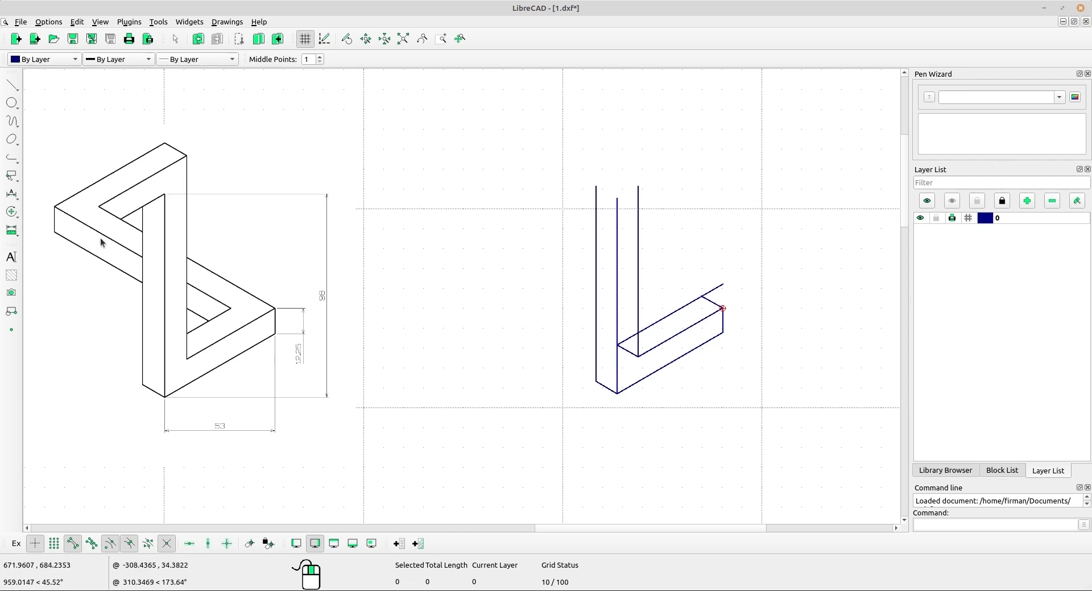
Trim Two the angled strip's top edge and the copied short -30° line at the right corner where they meet.
{"action": "left_click", "coordinate": [11, 212]}
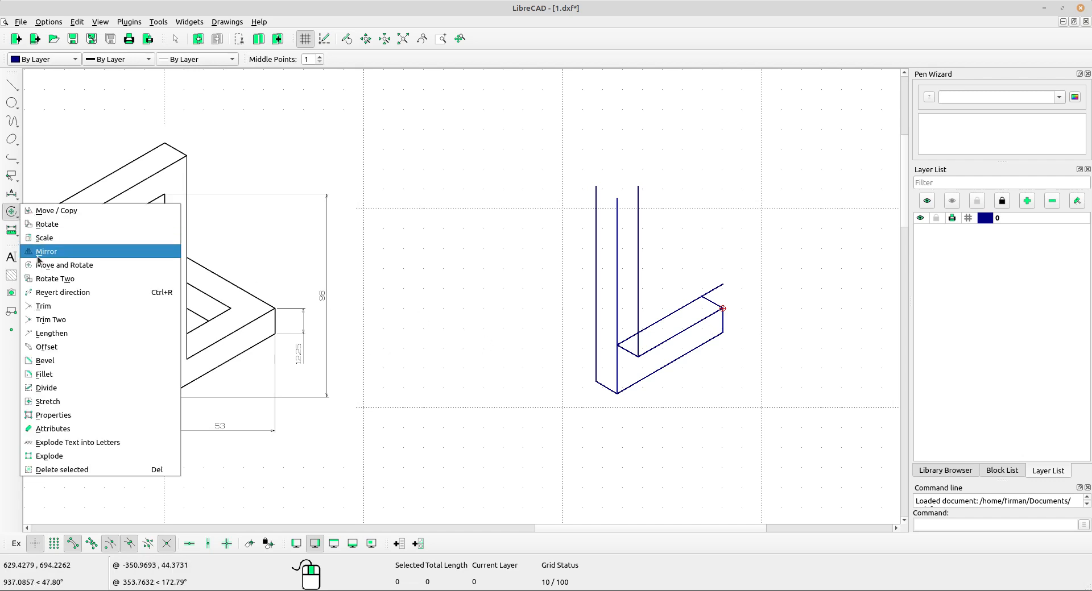
{"action": "left_click", "coordinate": [59, 322]}
{"action": "scroll", "coordinate": [712, 323], "scroll_direction": "up", "scroll_amount": 2}
{"action": "left_click", "coordinate": [675, 289]}
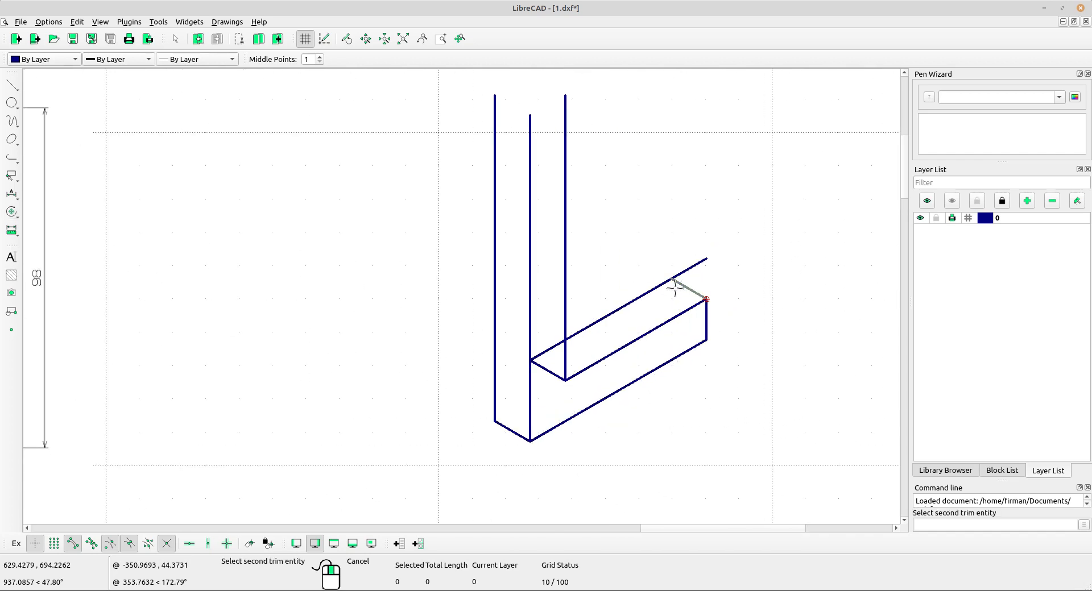
{"action": "left_click", "coordinate": [661, 284]}
{"action": "scroll", "coordinate": [660, 286], "scroll_direction": "down", "scroll_amount": 3}
{"action": "middle_click_drag", "start_coordinate": [506, 314], "coordinate": [629, 307]}
{"action": "scroll", "coordinate": [502, 280], "scroll_direction": "down", "scroll_amount": 1}
{"action": "right_click", "coordinate": [492, 272]}
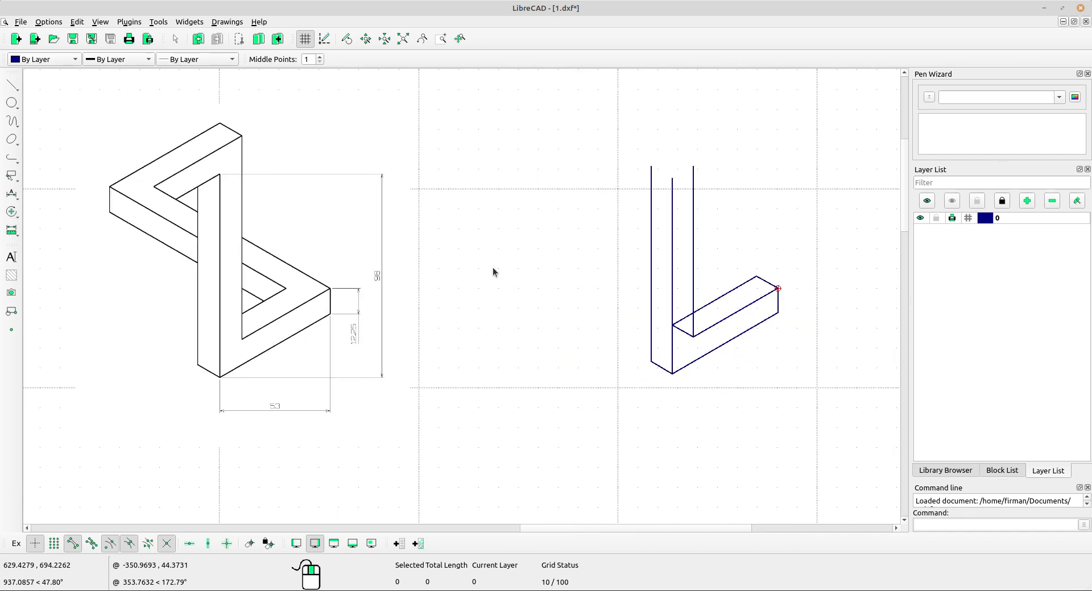
Trim the inner angled line back to the innermost vertical line.
{"action": "left_click", "coordinate": [11, 212]}
{"action": "left_click", "coordinate": [48, 306]}
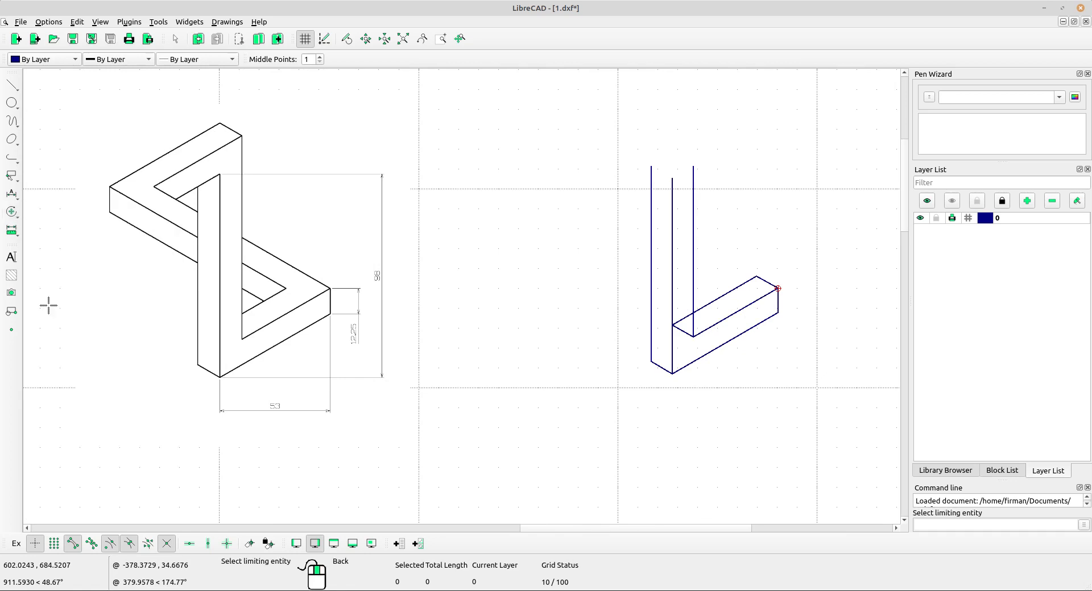
{"action": "left_click", "coordinate": [693, 290]}
{"action": "scroll", "coordinate": [697, 291], "scroll_direction": "up", "scroll_amount": 1}
{"action": "middle_click_drag", "start_coordinate": [705, 320], "coordinate": [738, 330]}
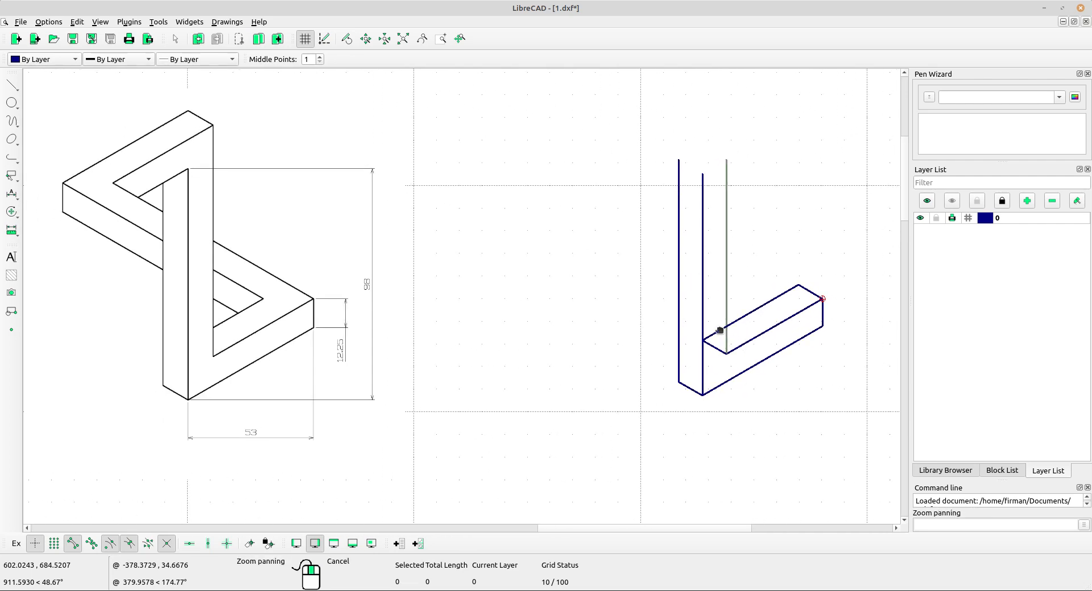
{"action": "left_click", "coordinate": [746, 317]}
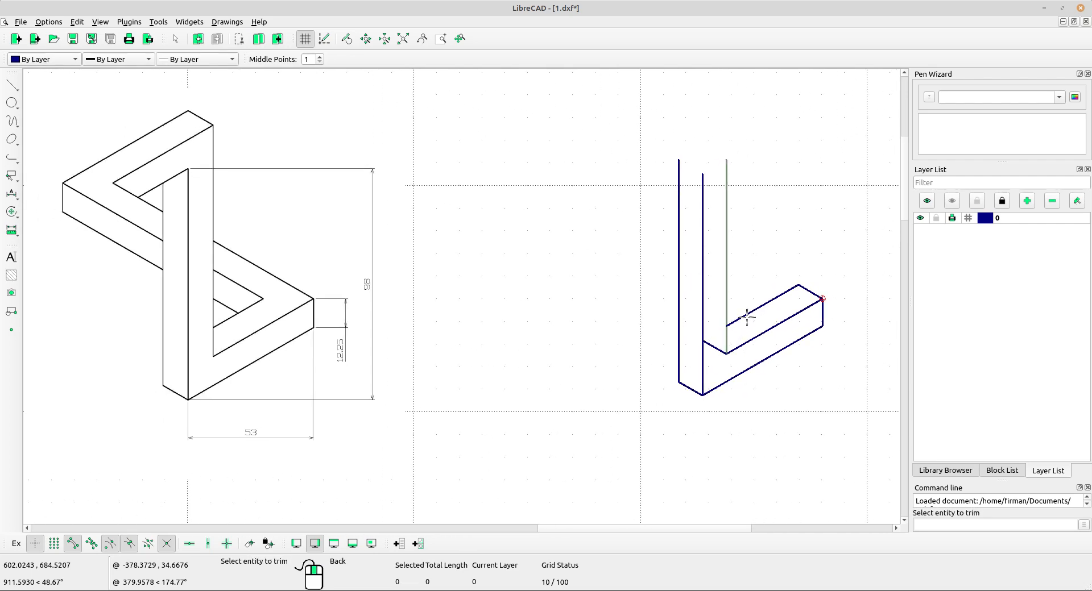
{"action": "right_click", "coordinate": [766, 259]}
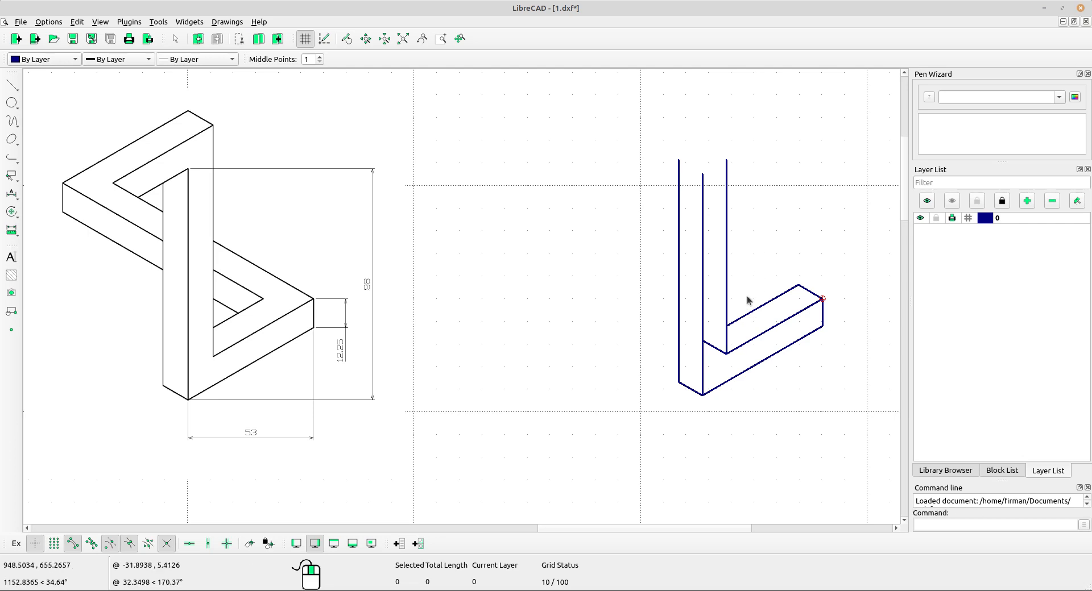
{"action": "left_click", "coordinate": [711, 346]}
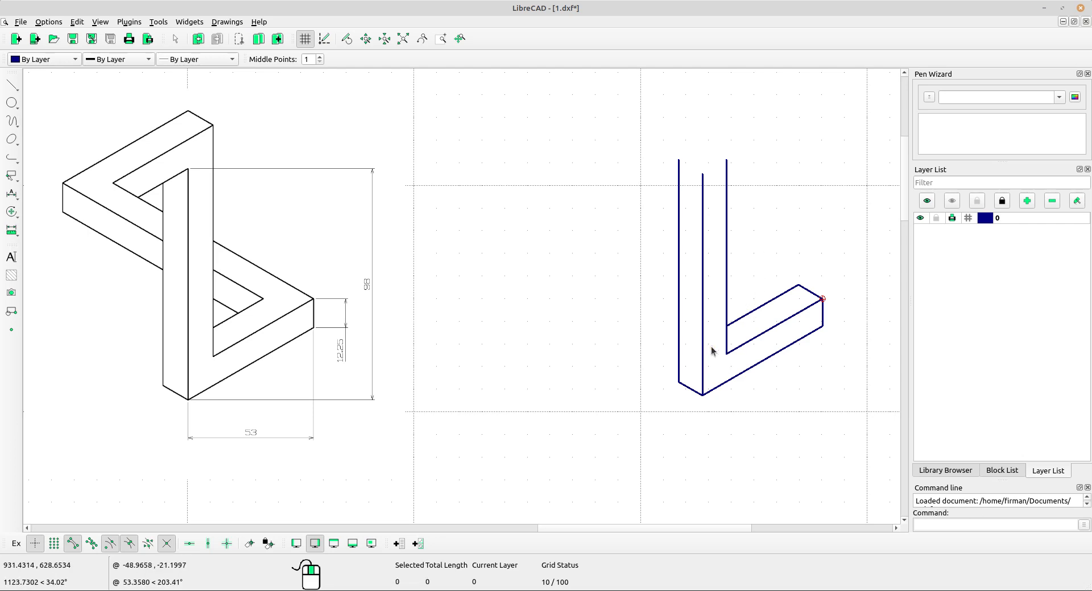
{"action": "scroll", "coordinate": [802, 364], "scroll_direction": "down", "scroll_amount": 2}
{"action": "middle_click_drag", "start_coordinate": [801, 364], "coordinate": [797, 365]}
{"action": "scroll", "coordinate": [707, 333], "scroll_direction": "up", "scroll_amount": 1}
{"action": "middle_click_drag", "start_coordinate": [710, 328], "coordinate": [741, 339]}
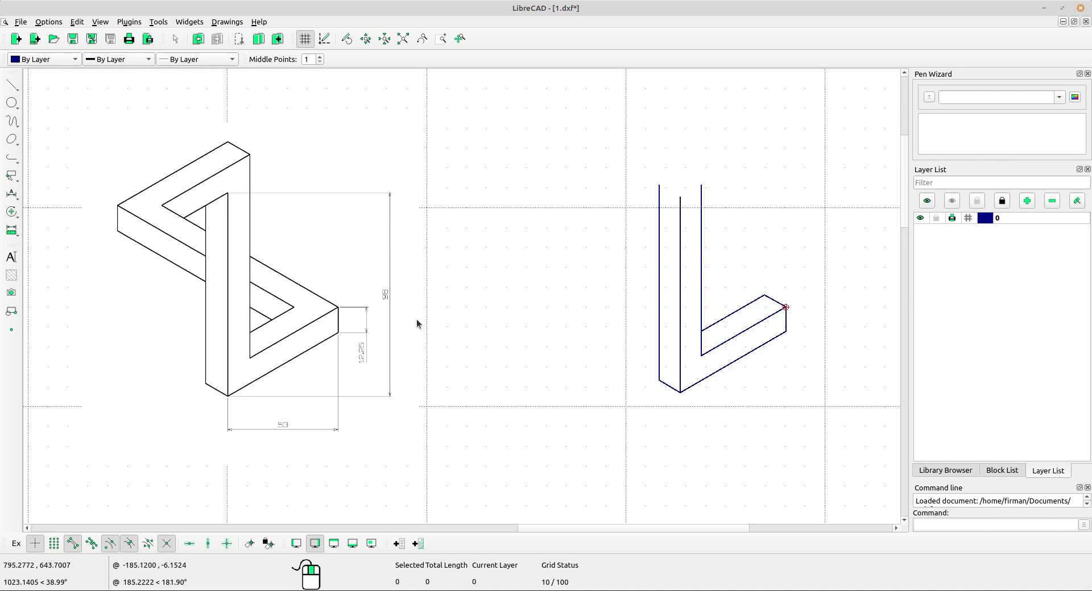
{"action": "key", "text": "space"}
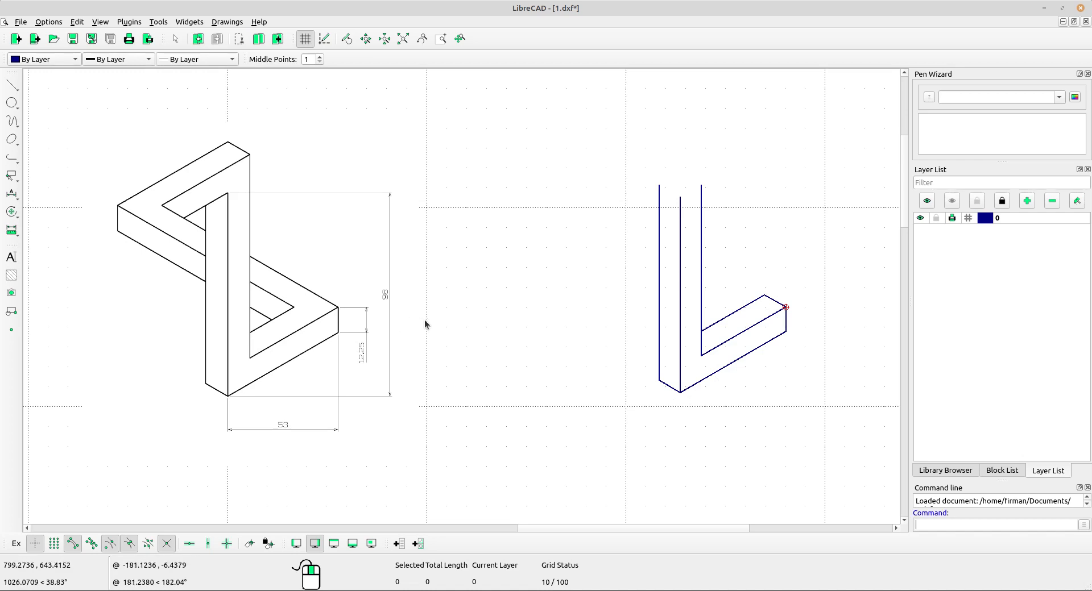
Lengthen the angled strip's top edge by 100 toward the upper left.
{"action": "left_click", "coordinate": [11, 212]}
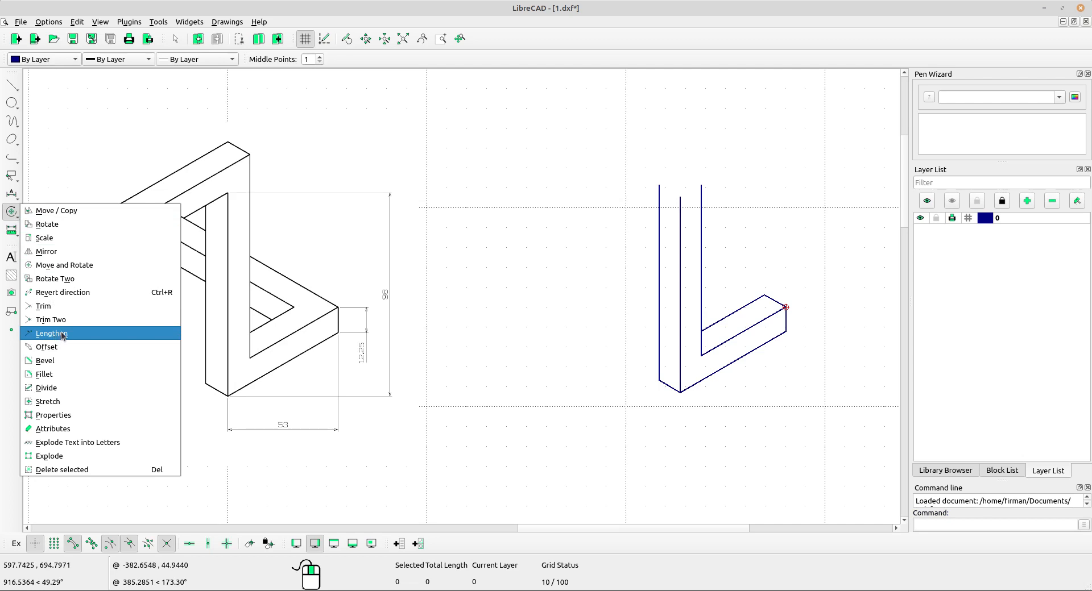
{"action": "left_click", "coordinate": [51, 333]}
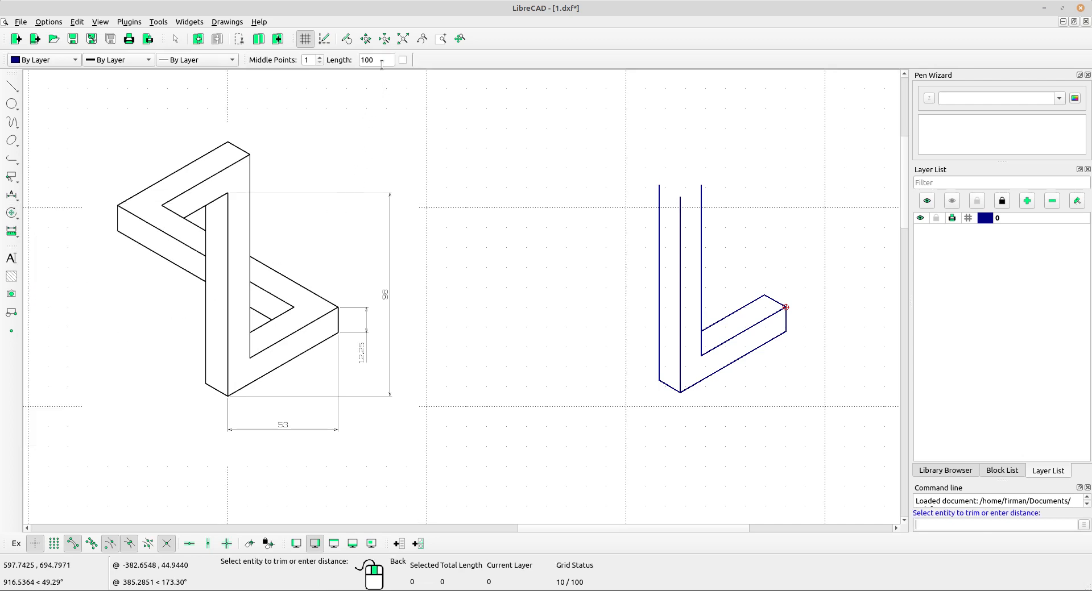
{"action": "left_click", "coordinate": [771, 297]}
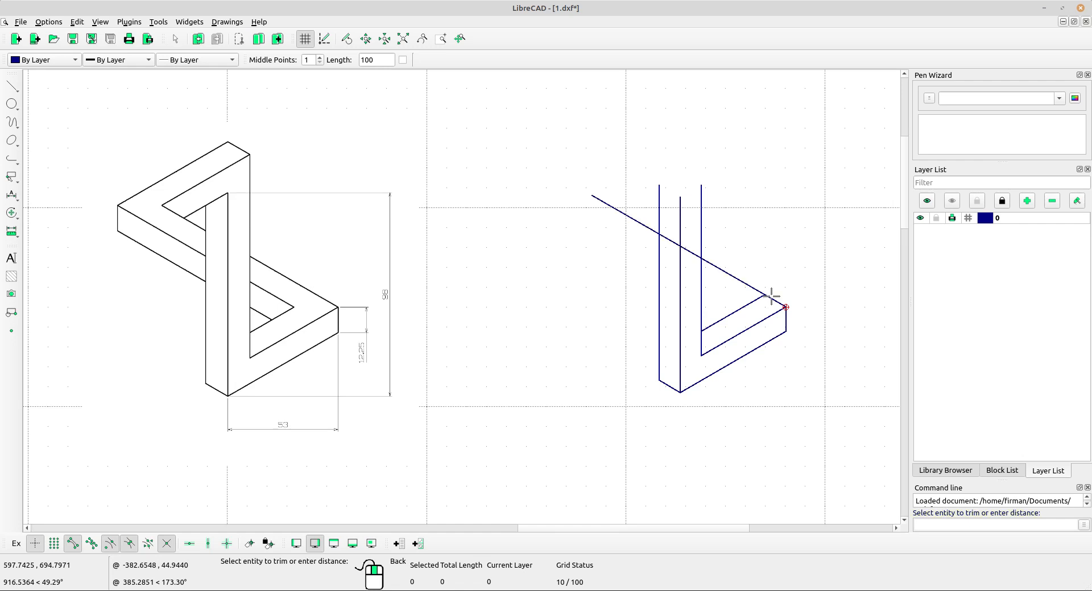
{"action": "right_click", "coordinate": [768, 233]}
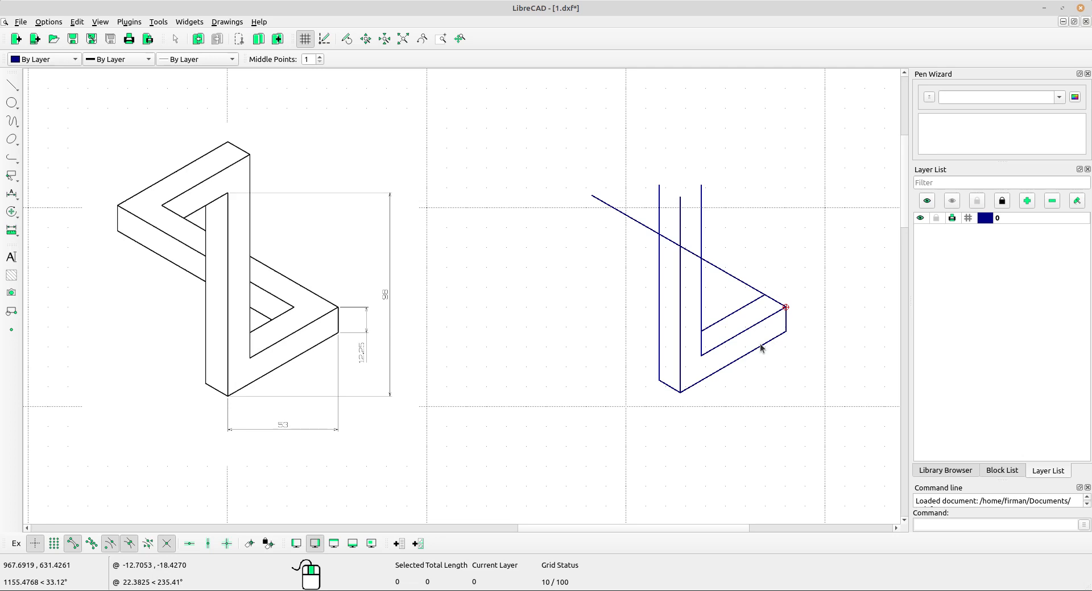
Copy the middle vertical line by the offset from the inner bottom corner to the strip's right corner, keeping the original.
{"action": "scroll", "coordinate": [690, 364], "scroll_direction": "up", "scroll_amount": 2}
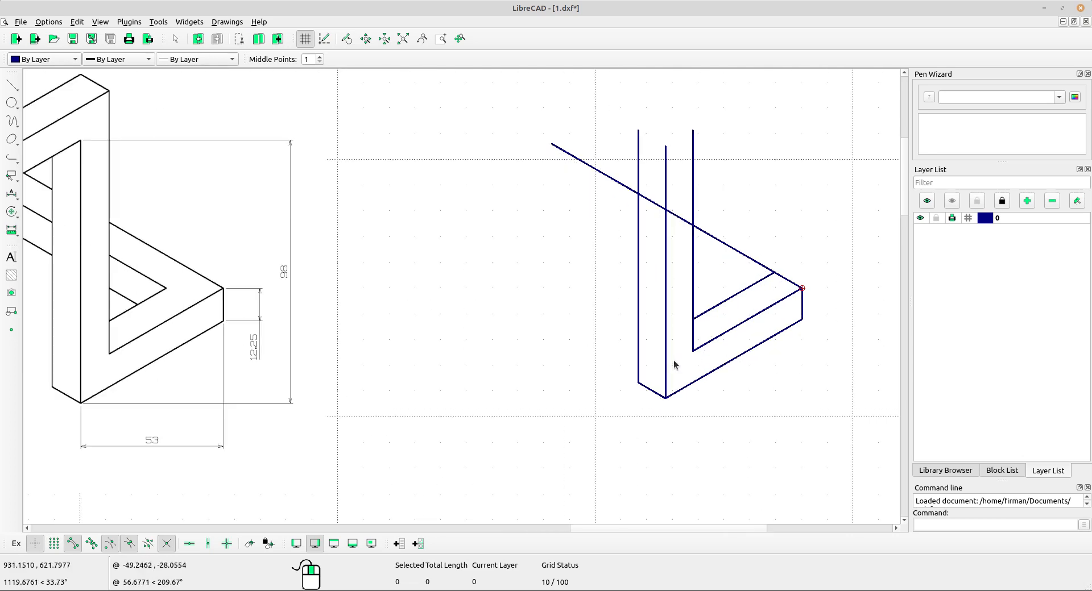
{"action": "left_click", "coordinate": [664, 361]}
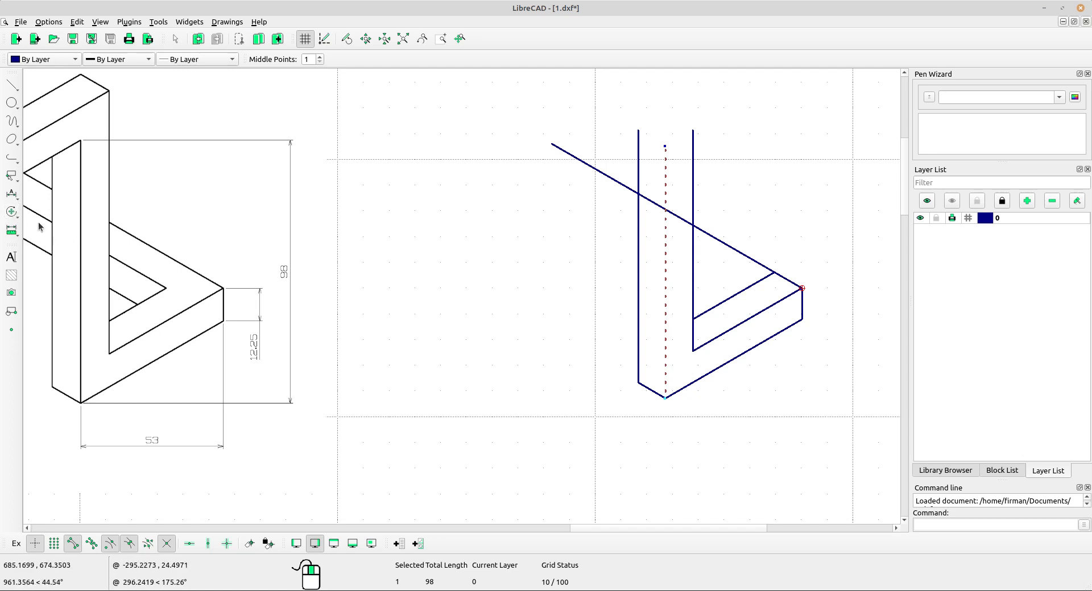
{"action": "left_click", "coordinate": [12, 211]}
{"action": "left_click", "coordinate": [63, 215]}
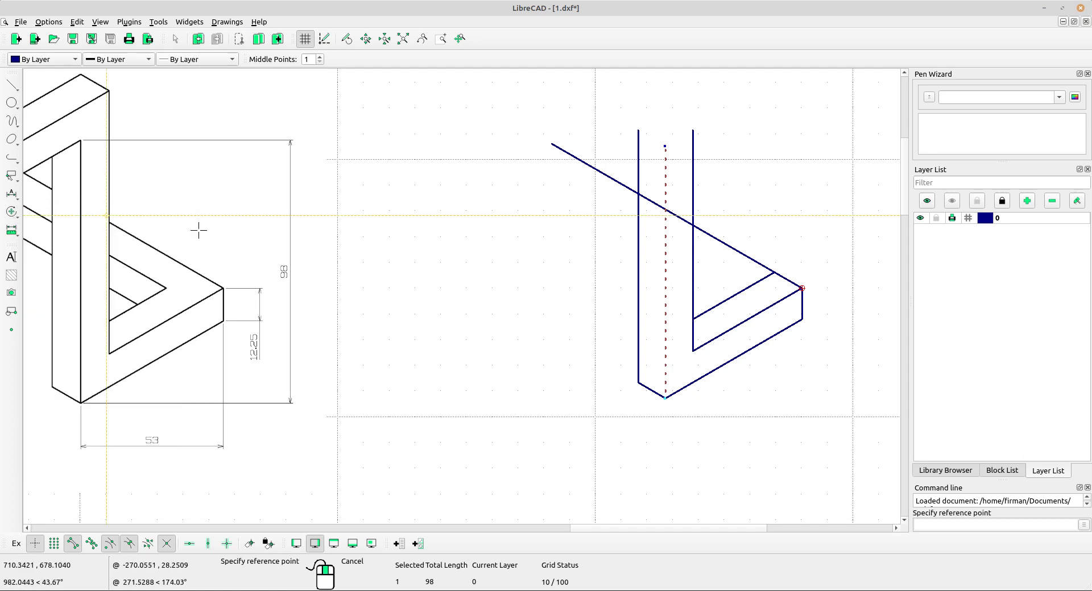
{"action": "left_click", "coordinate": [693, 351]}
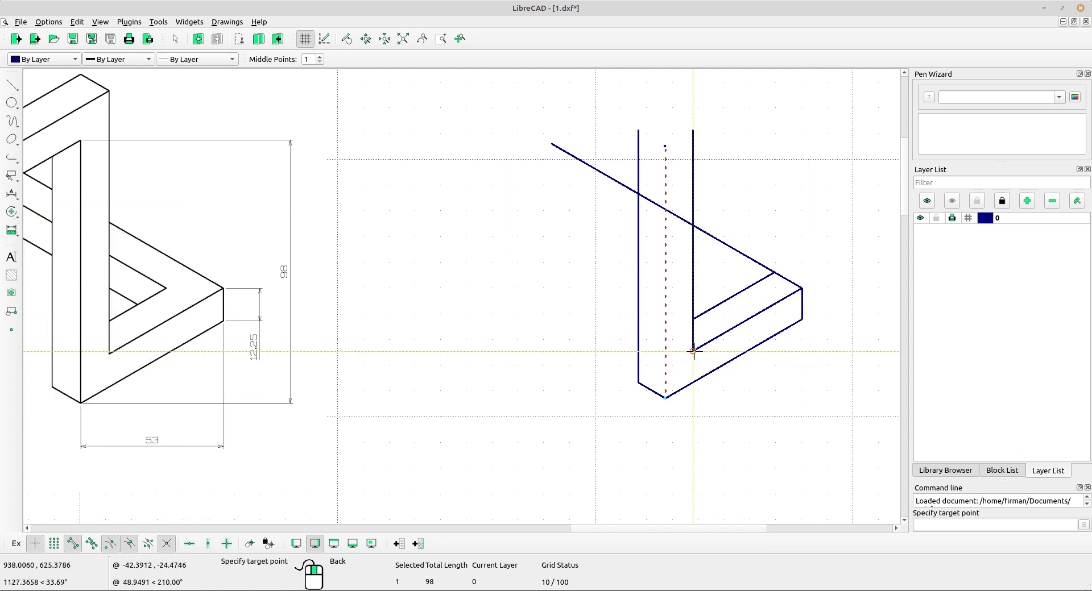
{"action": "left_click", "coordinate": [801, 288]}
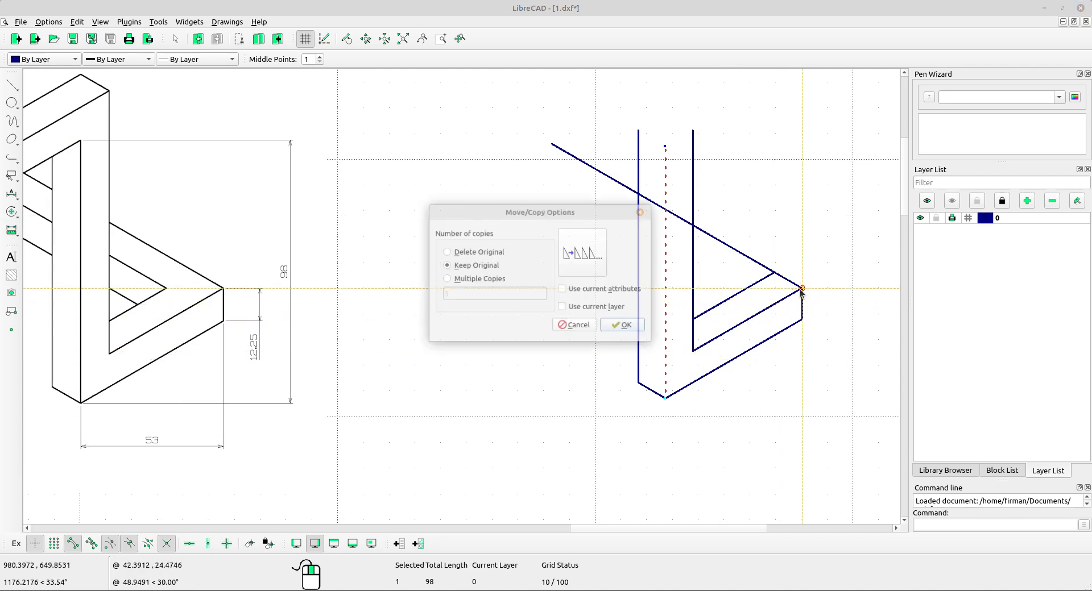
{"action": "left_click", "coordinate": [626, 326]}
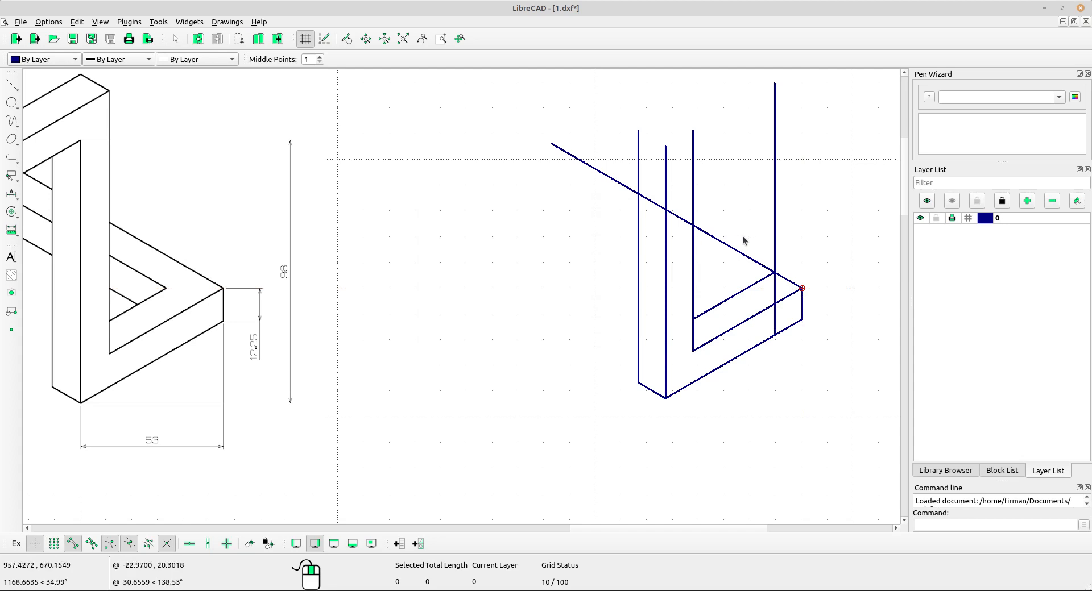
Copy the lengthened top edge from the right corner to the inner short line's end, keeping the original, and remove the vertical helper line.
{"action": "left_click", "coordinate": [734, 249]}
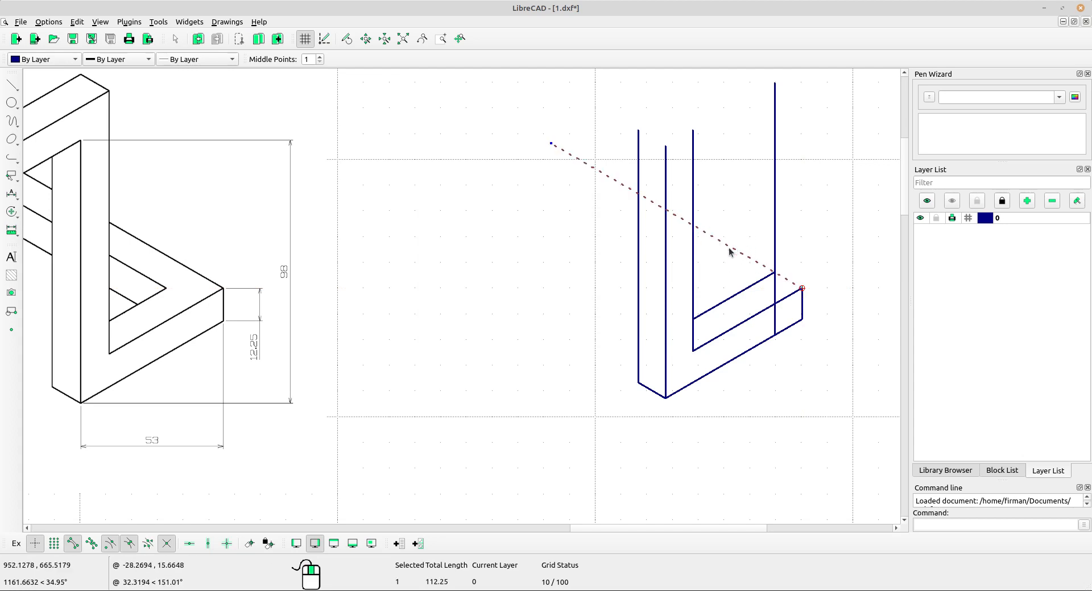
{"action": "left_click", "coordinate": [12, 211]}
{"action": "left_click", "coordinate": [53, 209]}
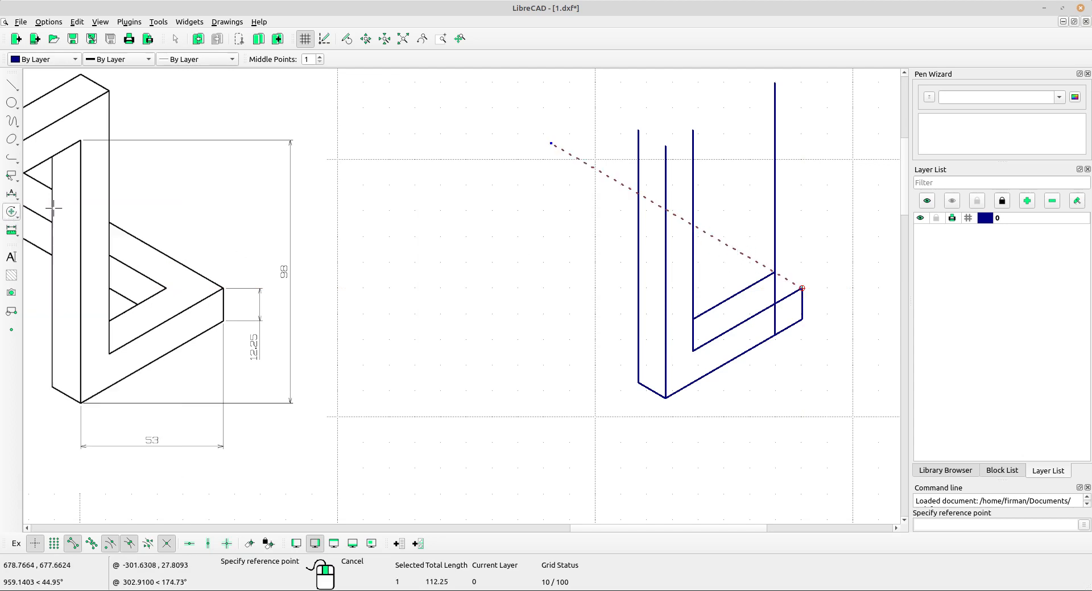
{"action": "left_click", "coordinate": [801, 287]}
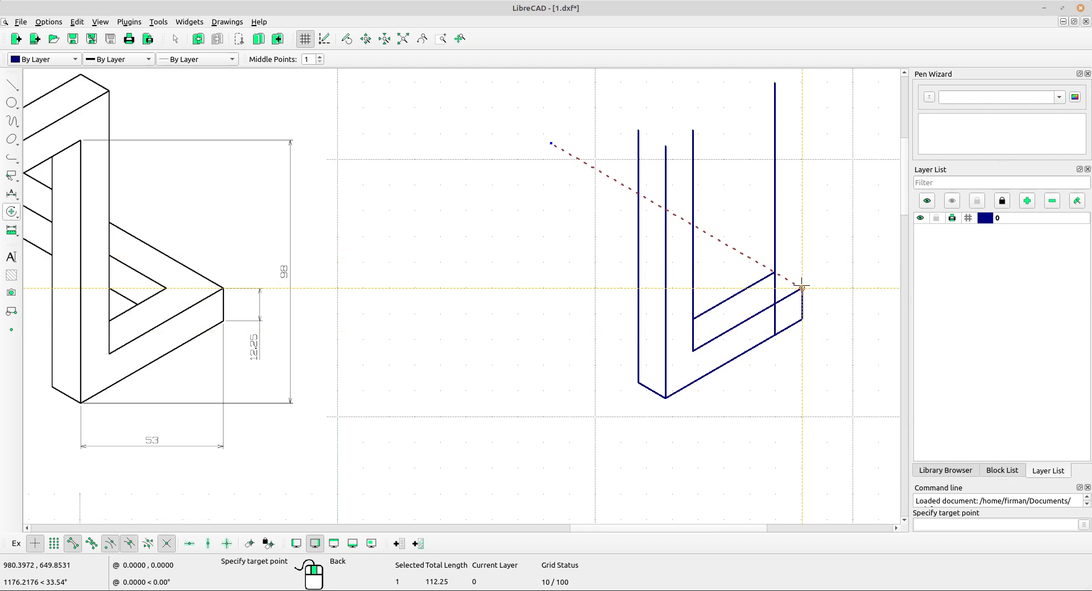
{"action": "left_click", "coordinate": [774, 304]}
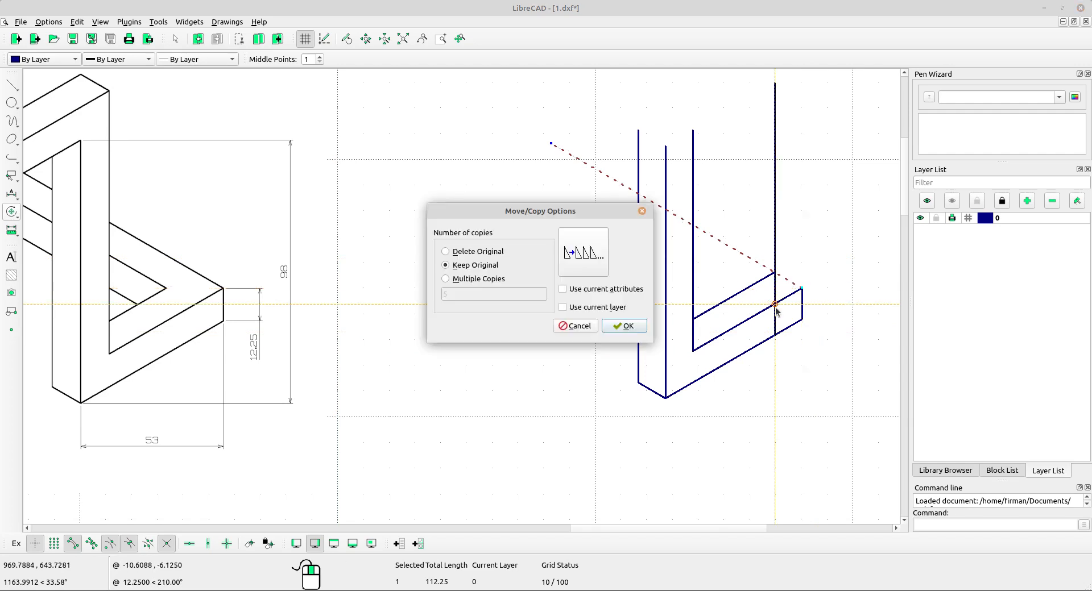
{"action": "left_click", "coordinate": [625, 327]}
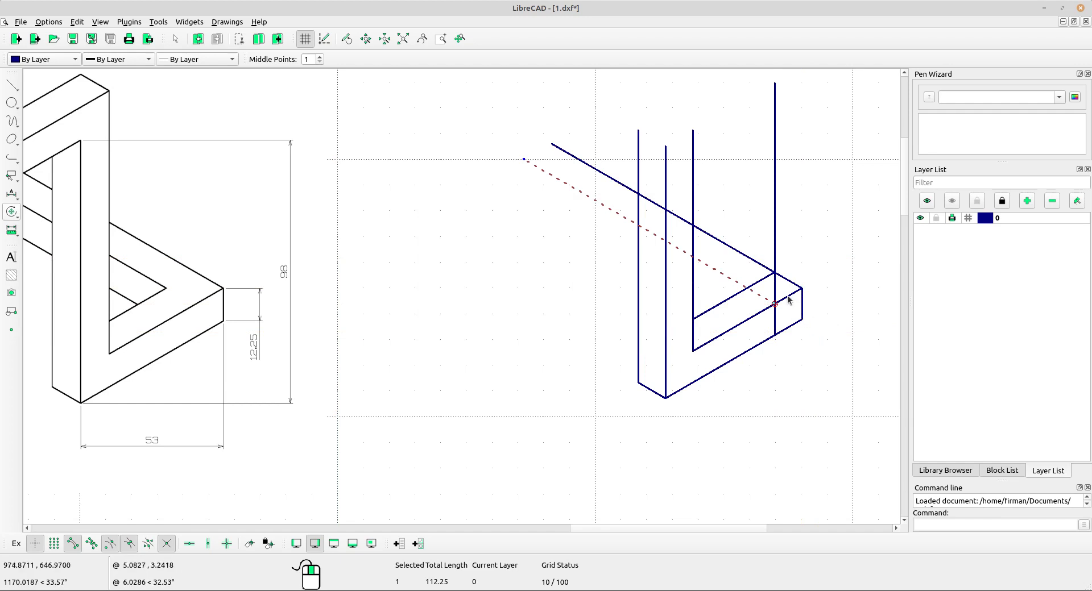
{"action": "left_click", "coordinate": [774, 222]}
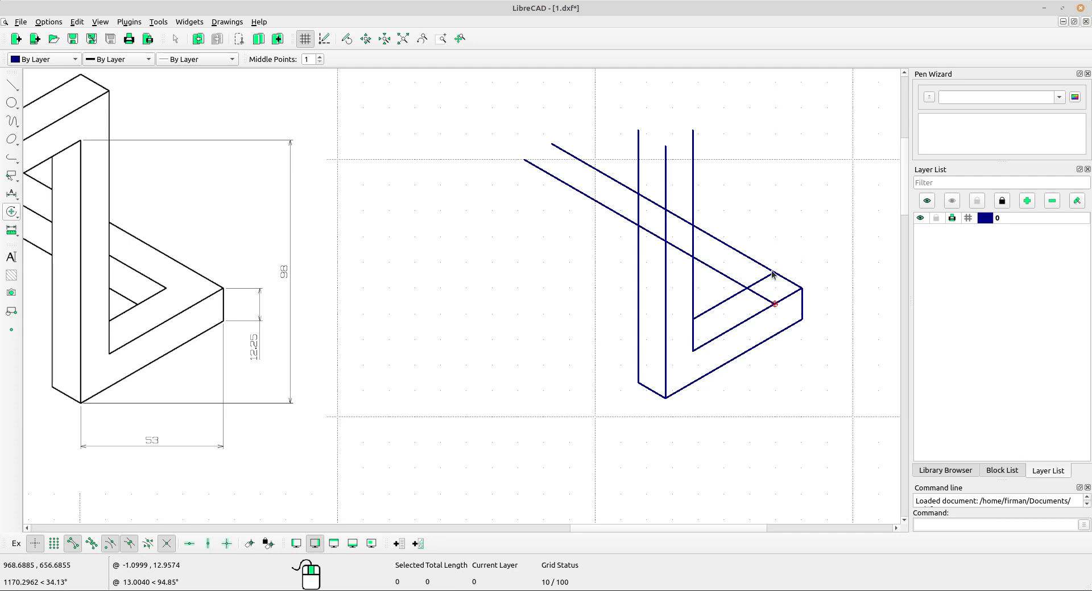
Trim Two the inner angled line and the newly copied long line at their intersection.
{"action": "left_click", "coordinate": [19, 218]}
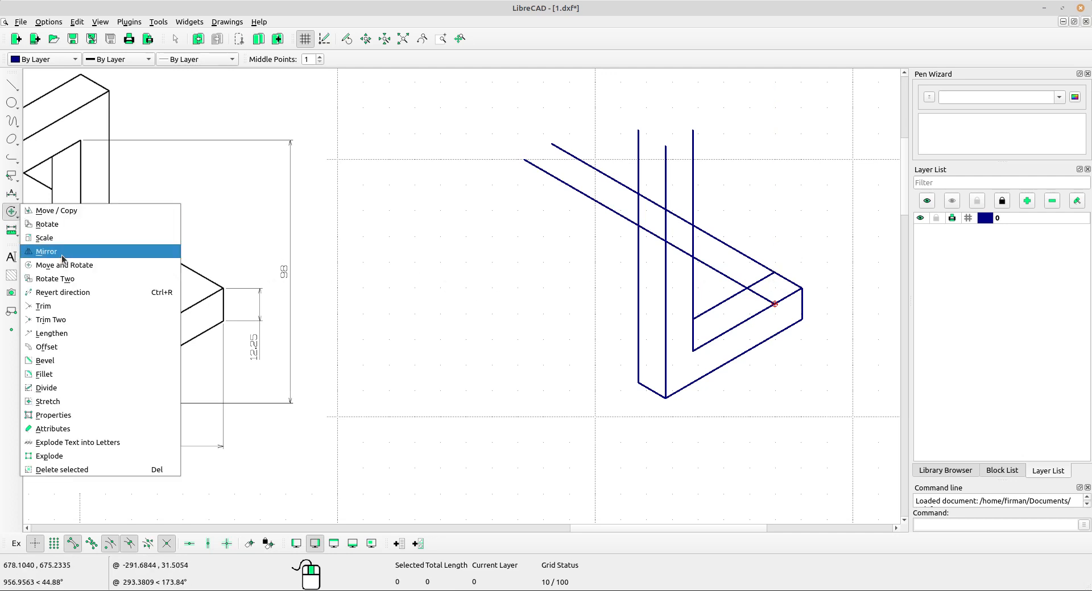
{"action": "left_click", "coordinate": [59, 318]}
{"action": "left_click", "coordinate": [736, 306]}
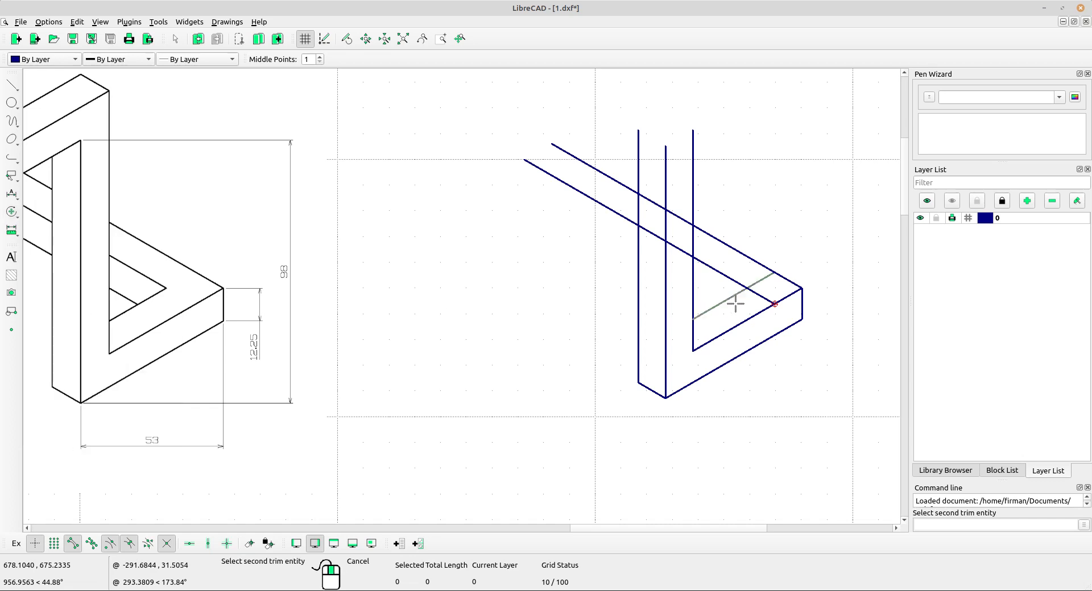
{"action": "left_click", "coordinate": [736, 283]}
{"action": "right_click", "coordinate": [477, 268]}
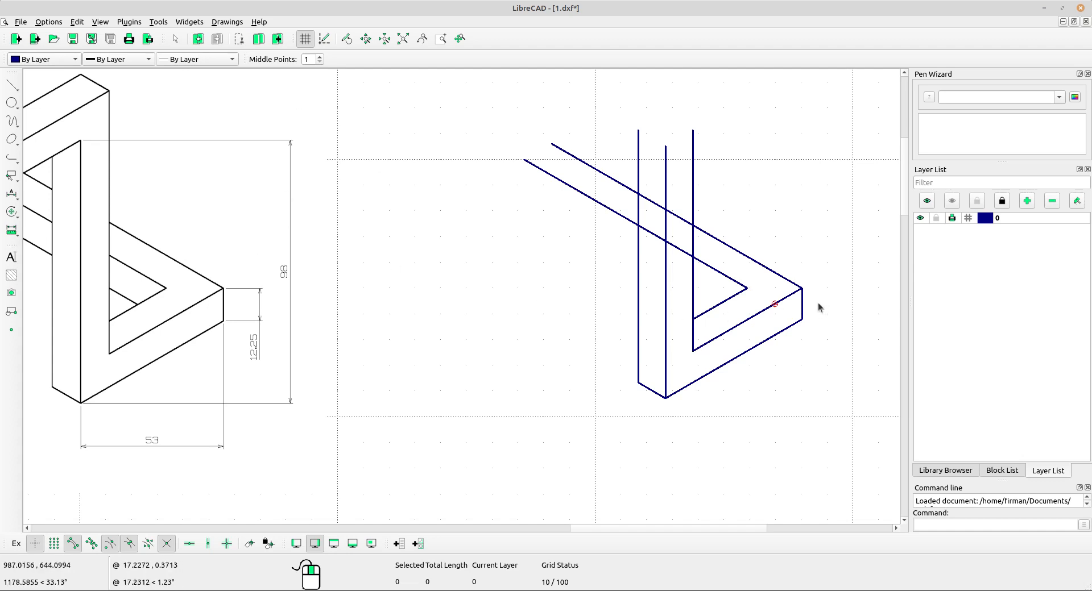
Copy the 12.25 vertical edge from the strip's right corner to the inner tip corner, keeping the original.
{"action": "left_click", "coordinate": [797, 306]}
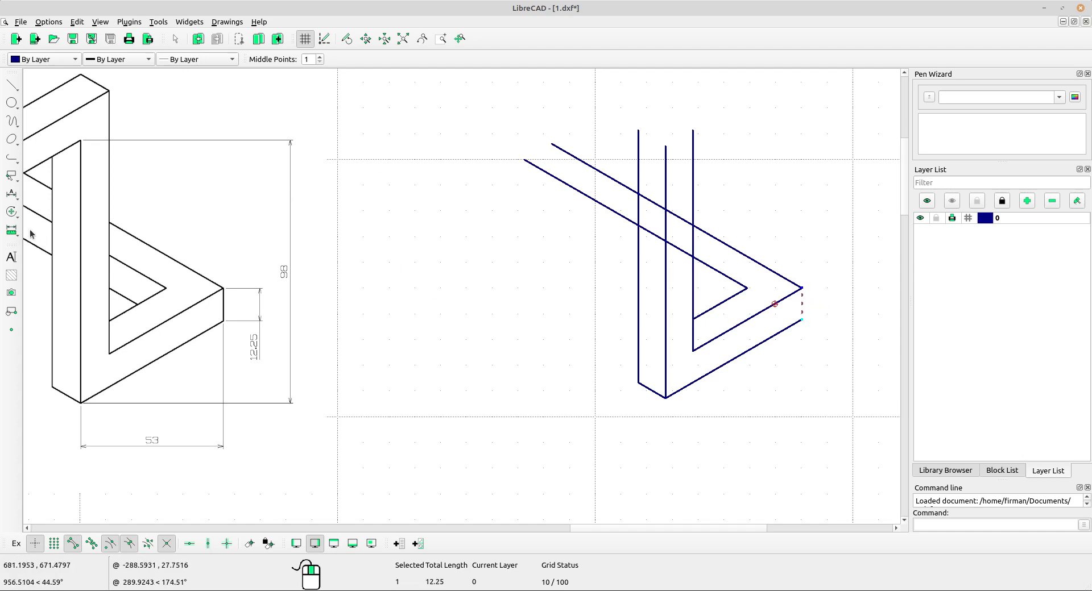
{"action": "left_click", "coordinate": [12, 212]}
{"action": "left_click", "coordinate": [54, 215]}
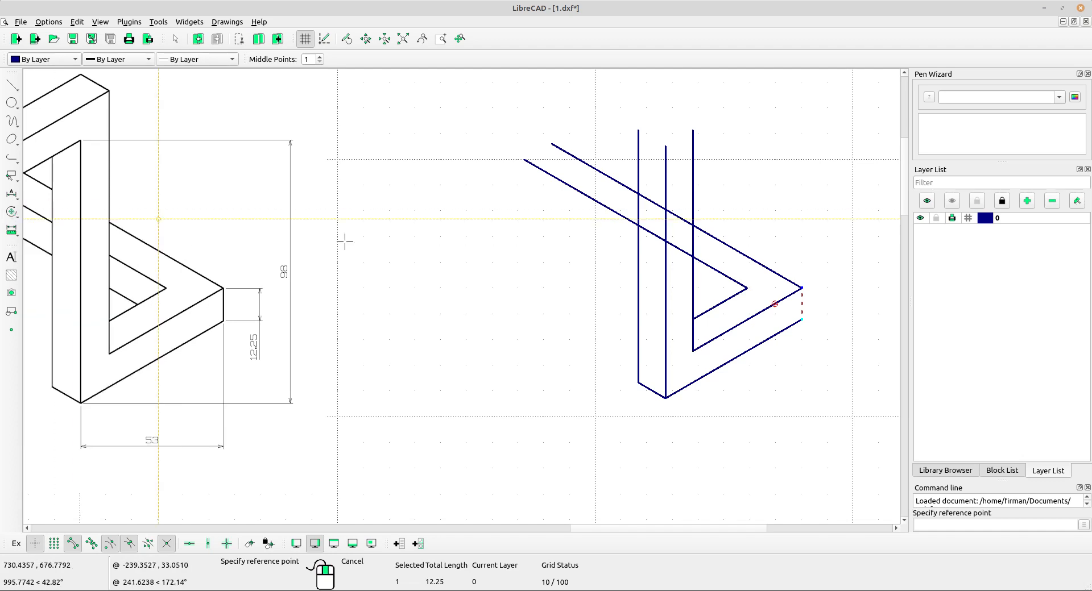
{"action": "left_click", "coordinate": [800, 289]}
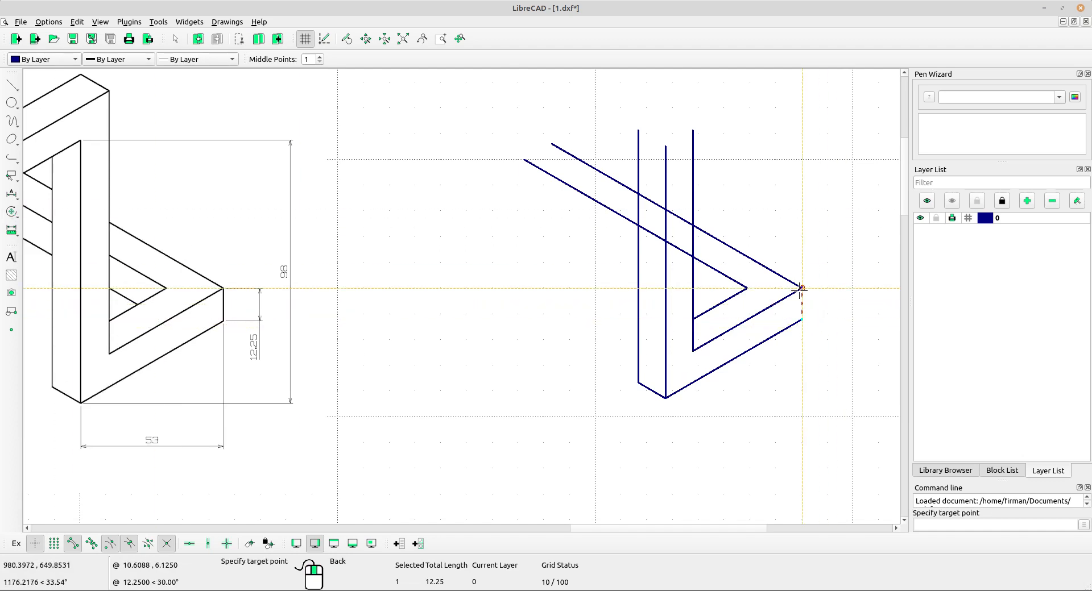
{"action": "left_click", "coordinate": [746, 290]}
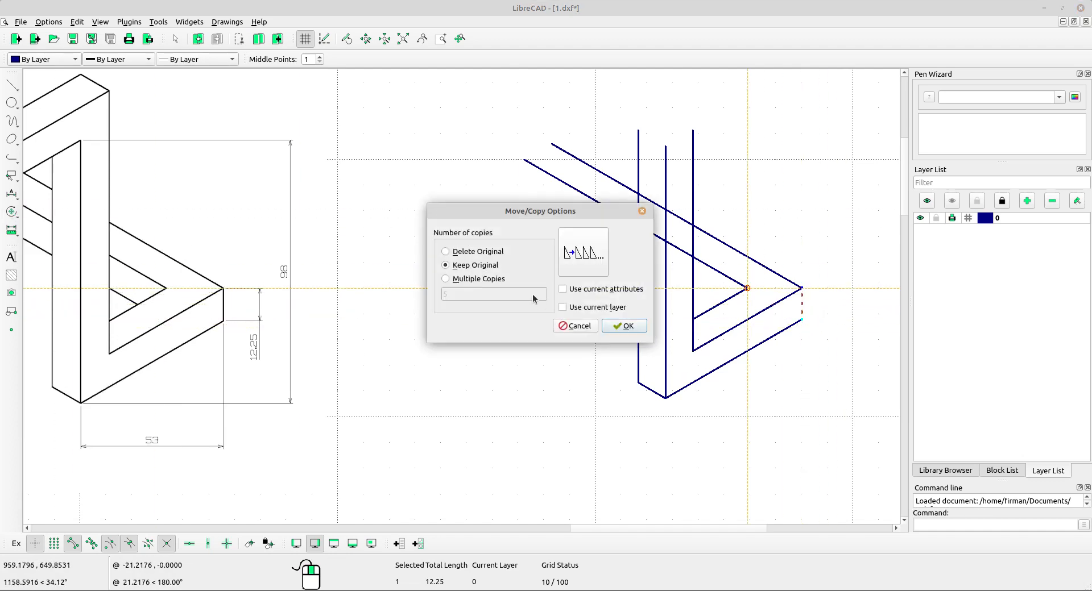
{"action": "left_click", "coordinate": [635, 329]}
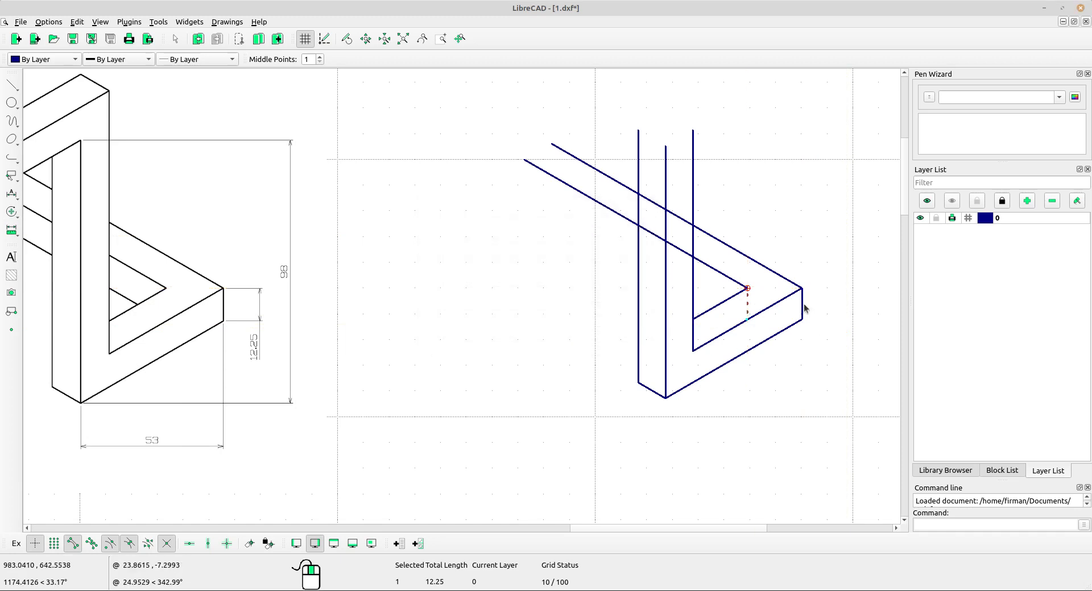
{"action": "key", "text": "Escape"}
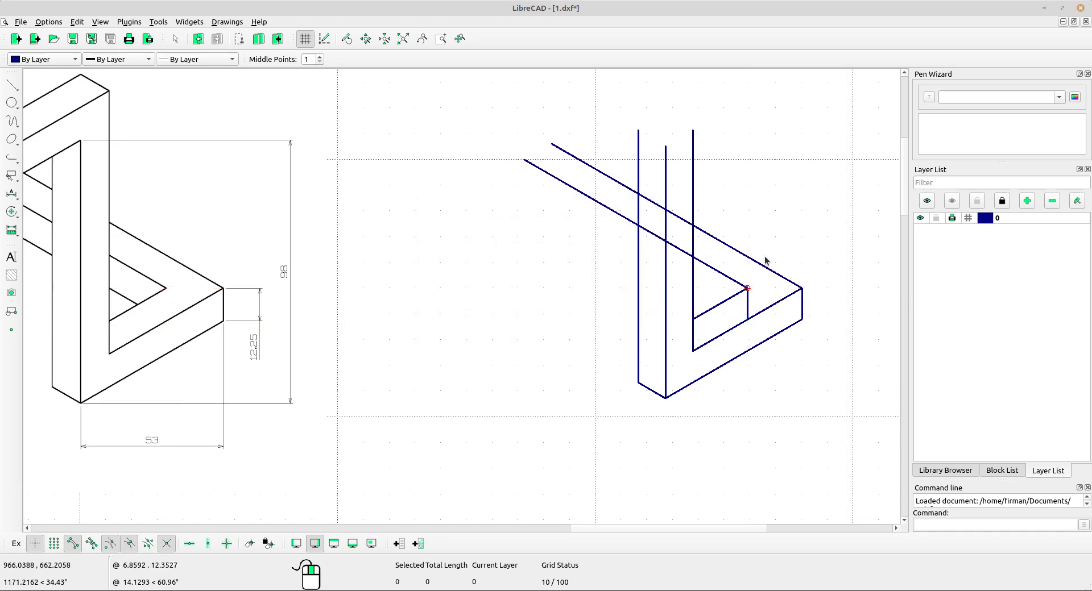
Copy the long top edge from the right corner down to the bottom of the new short vertical line, keeping the original.
{"action": "left_click_drag", "start_coordinate": [770, 258], "coordinate": [752, 282]}
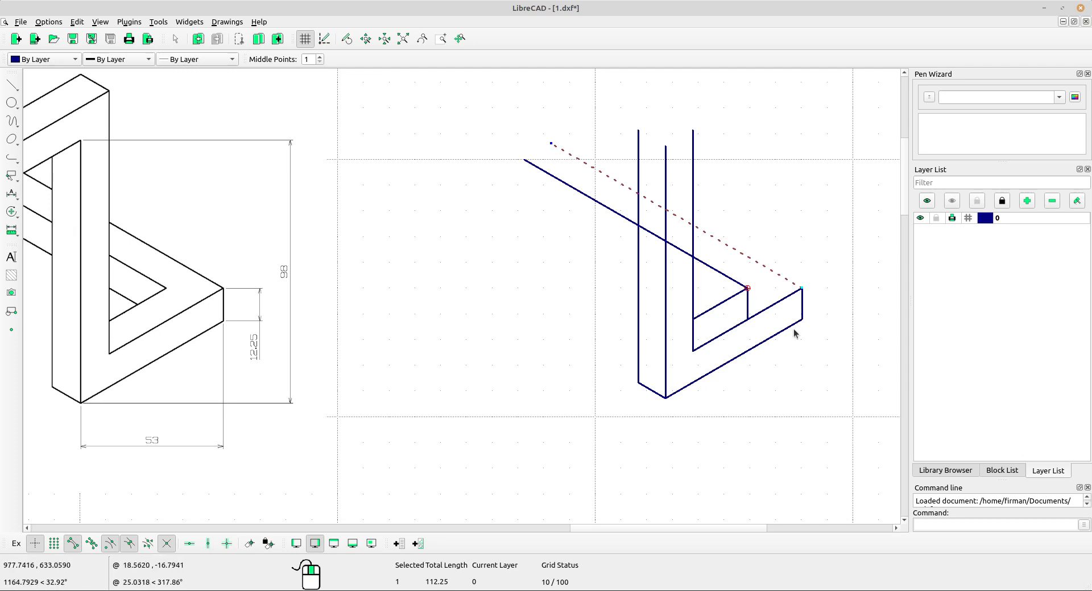
{"action": "left_click", "coordinate": [14, 212]}
{"action": "left_click", "coordinate": [45, 211]}
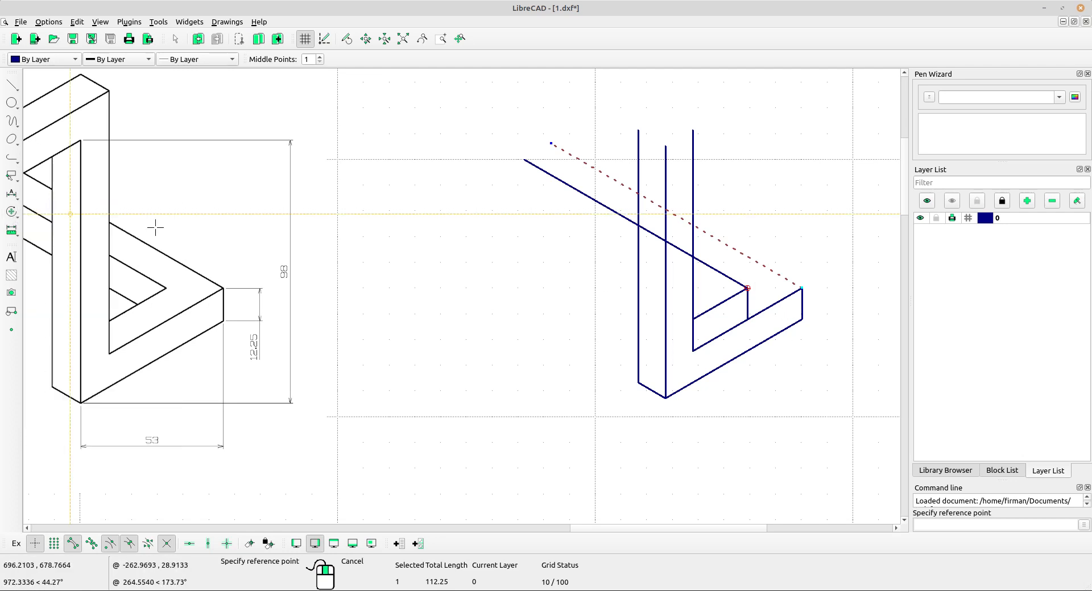
{"action": "left_click", "coordinate": [798, 289]}
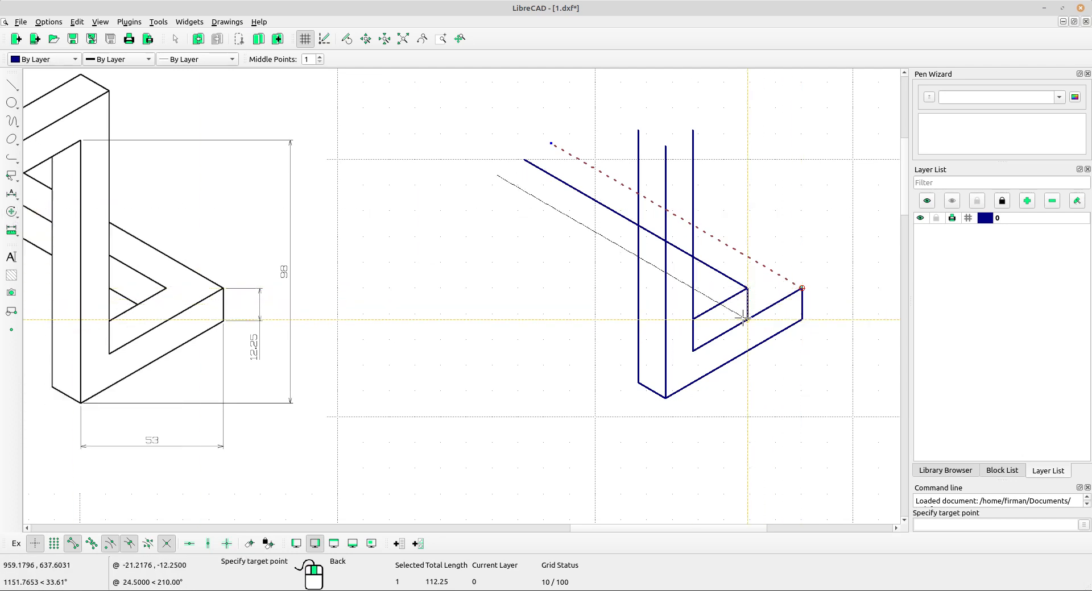
{"action": "left_click", "coordinate": [747, 320]}
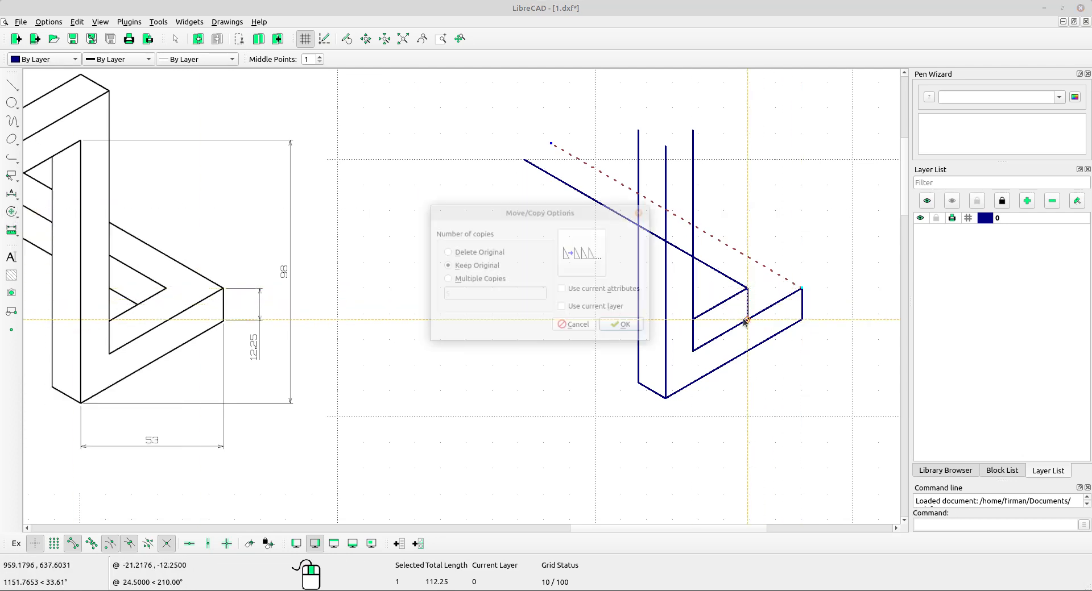
{"action": "left_click", "coordinate": [626, 325]}
{"action": "key", "text": "Escape"}
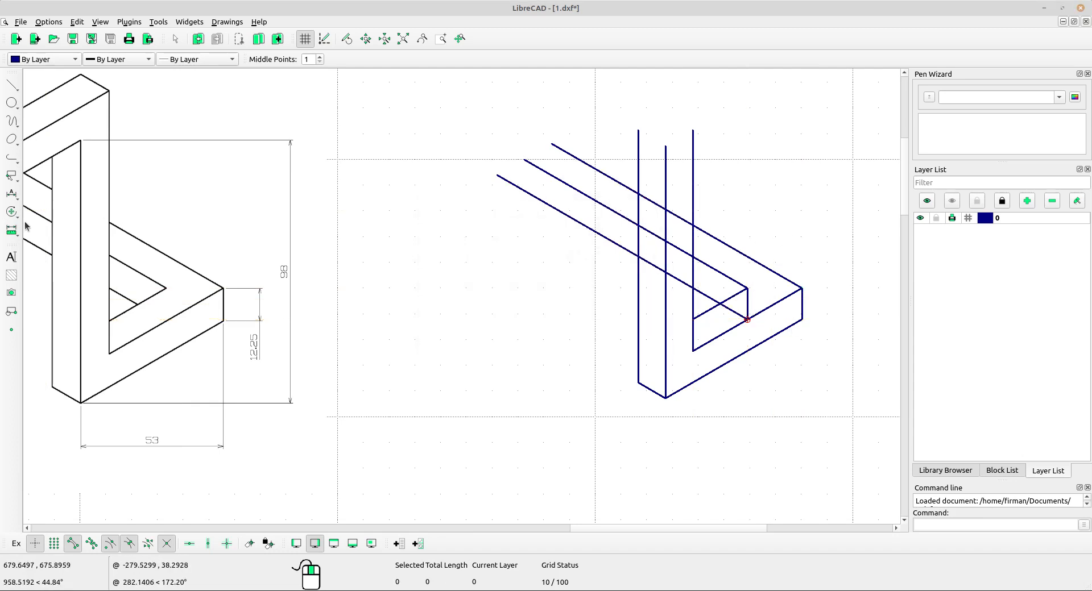
Trim the newly copied long line back at the inner vertical line and clear the short inner vertical segment.
{"action": "left_click", "coordinate": [10, 212]}
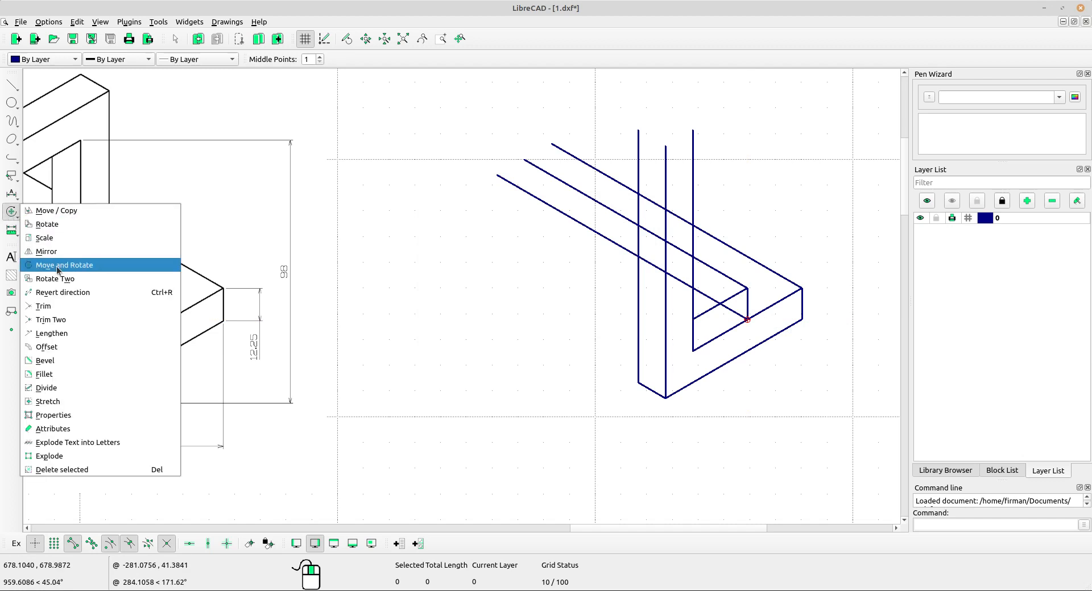
{"action": "left_click", "coordinate": [60, 306]}
{"action": "left_click", "coordinate": [709, 310]}
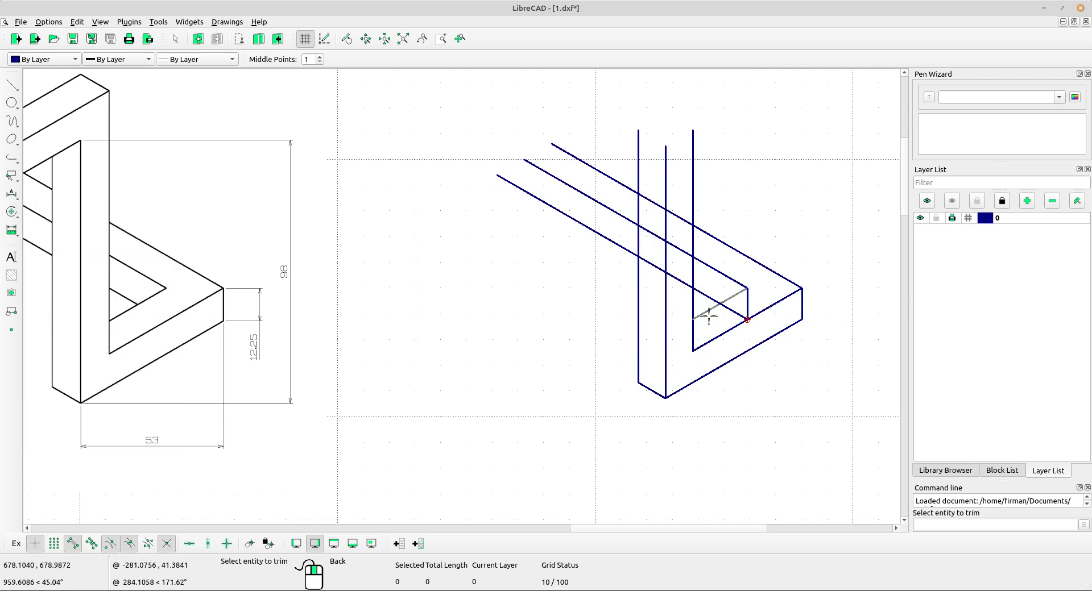
{"action": "left_click", "coordinate": [709, 297]}
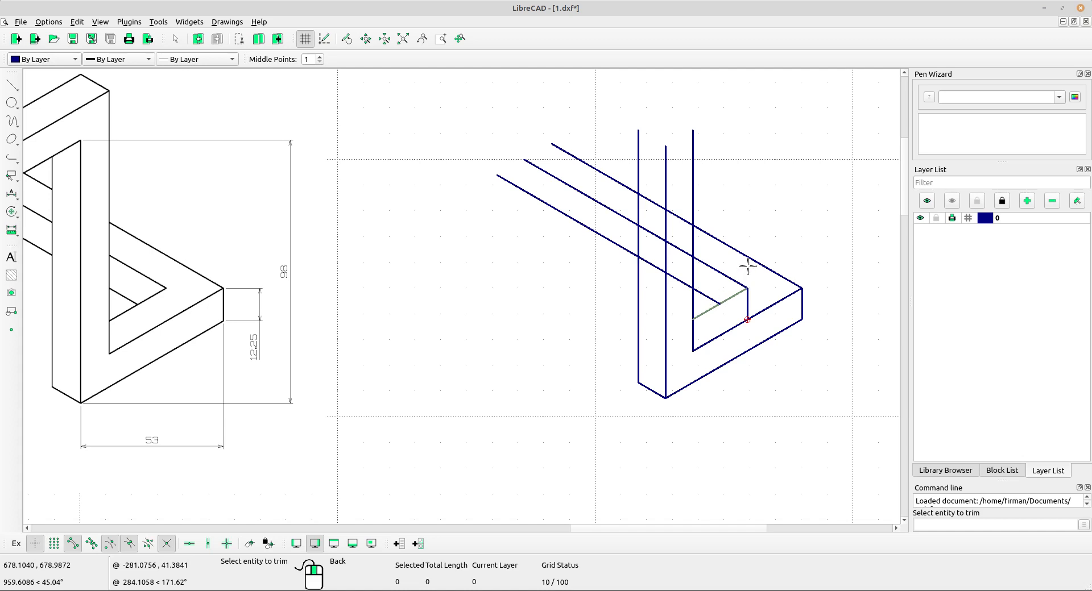
{"action": "key", "text": "Escape"}
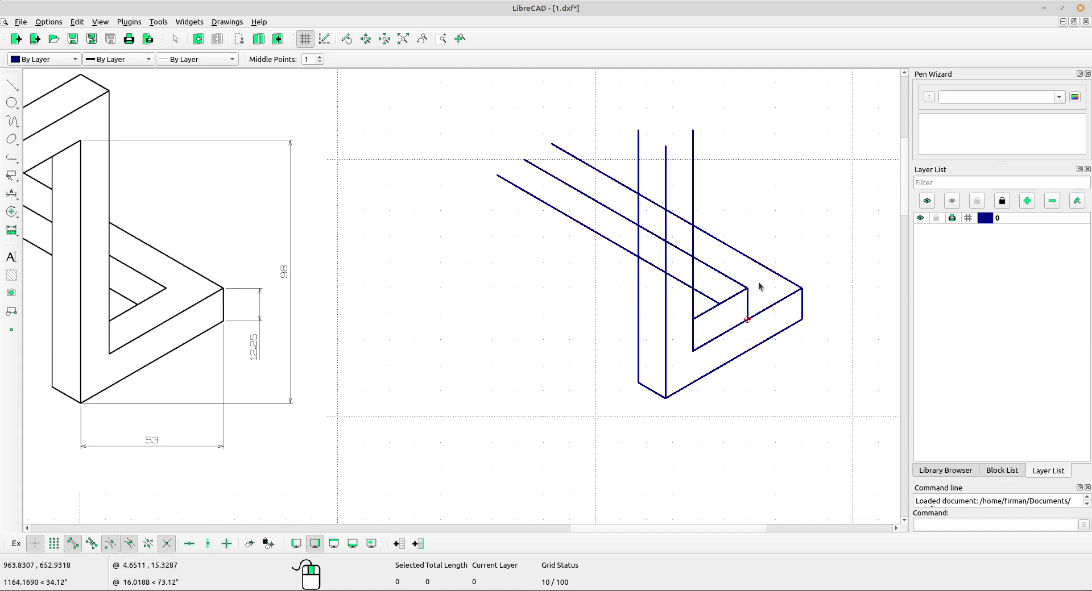
{"action": "left_click", "coordinate": [748, 304]}
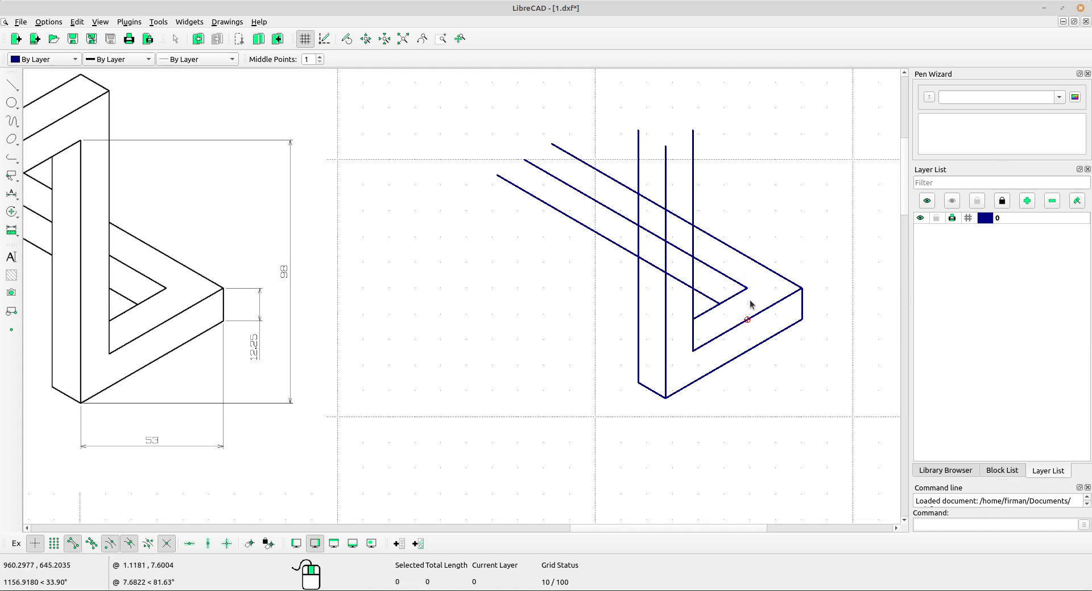
Copy the short inner angled line from the inner tip to the top of the middle vertical line, keeping the original.
{"action": "scroll", "coordinate": [768, 324], "scroll_direction": "down", "scroll_amount": 3}
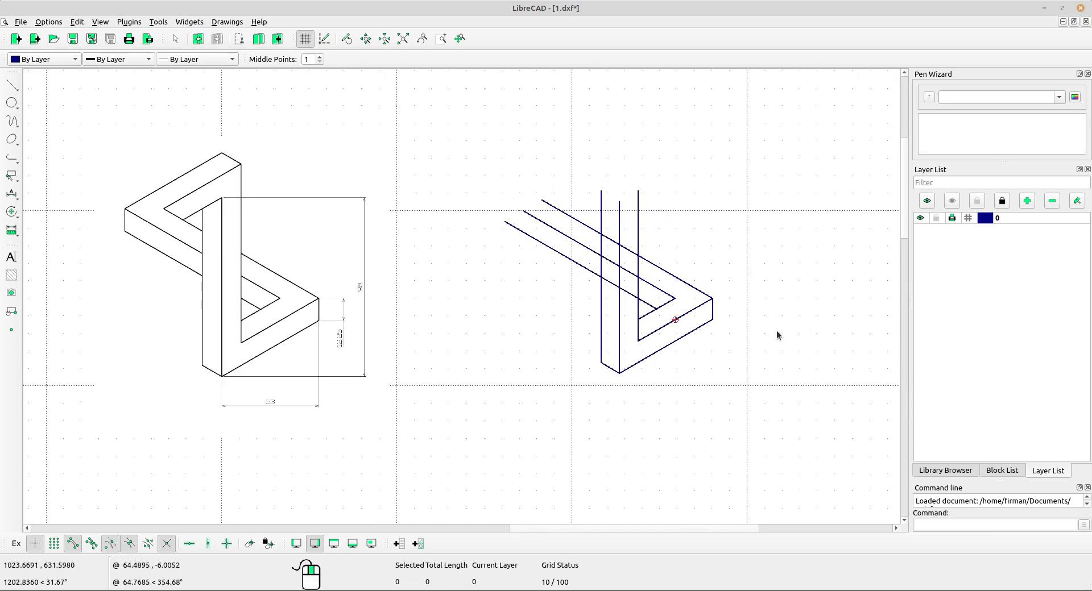
{"action": "scroll", "coordinate": [688, 311], "scroll_direction": "up", "scroll_amount": 1}
{"action": "middle_click_drag", "start_coordinate": [573, 310], "coordinate": [643, 327]}
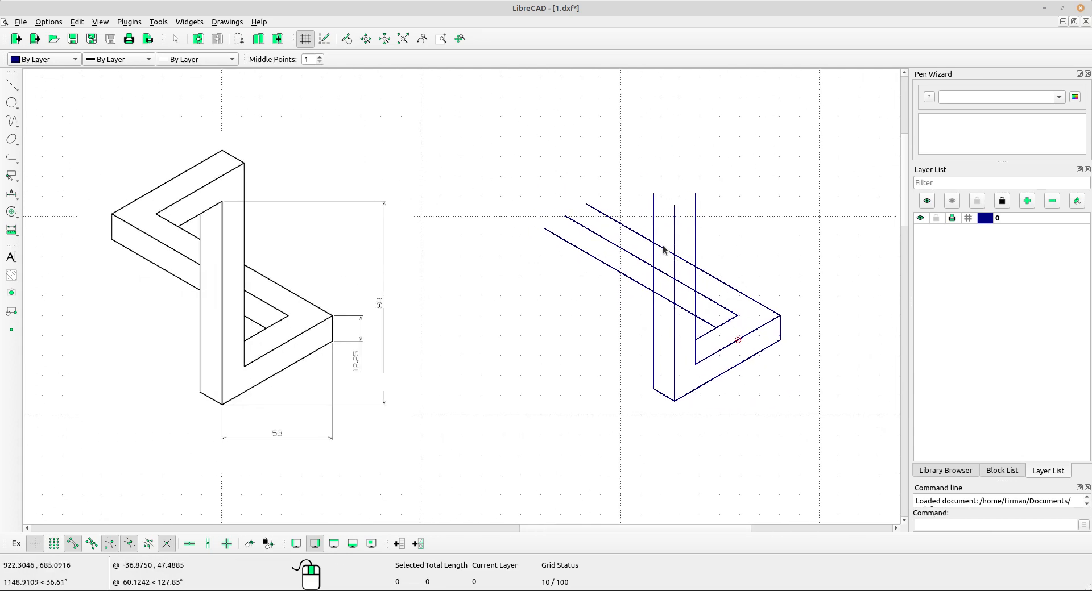
{"action": "scroll", "coordinate": [664, 249], "scroll_direction": "up", "scroll_amount": 1}
{"action": "scroll", "coordinate": [616, 273], "scroll_direction": "down", "scroll_amount": 1}
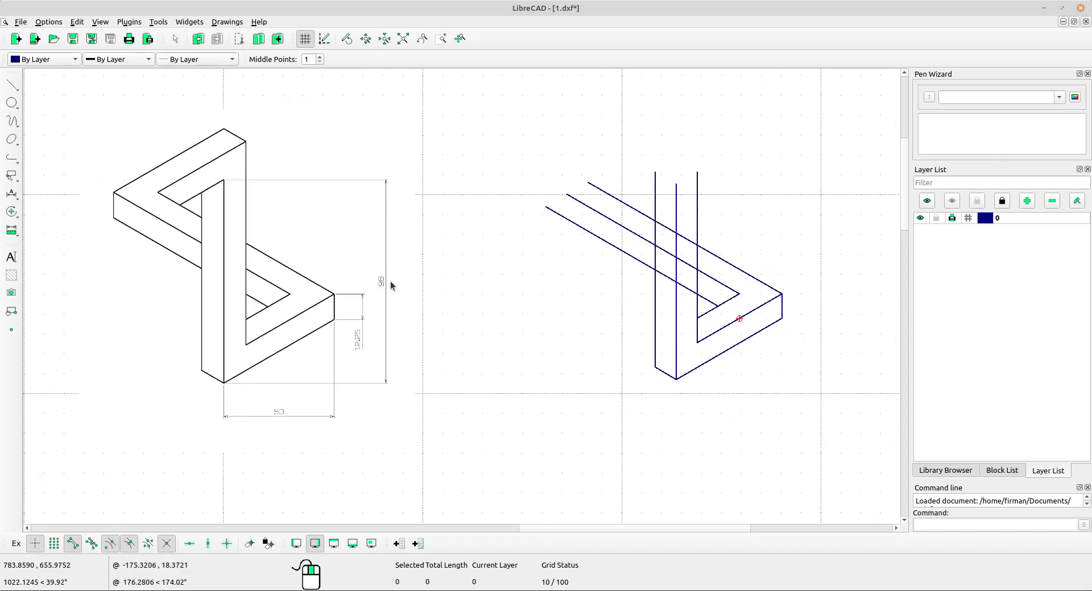
{"action": "scroll", "coordinate": [245, 233], "scroll_direction": "up", "scroll_amount": 1}
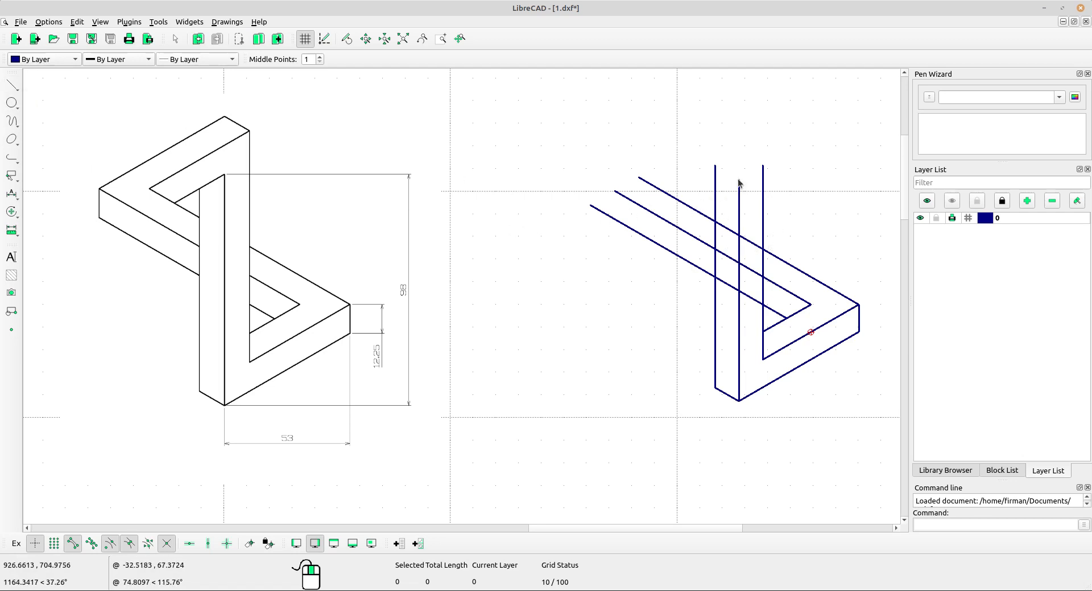
{"action": "scroll", "coordinate": [734, 196], "scroll_direction": "up", "scroll_amount": 1}
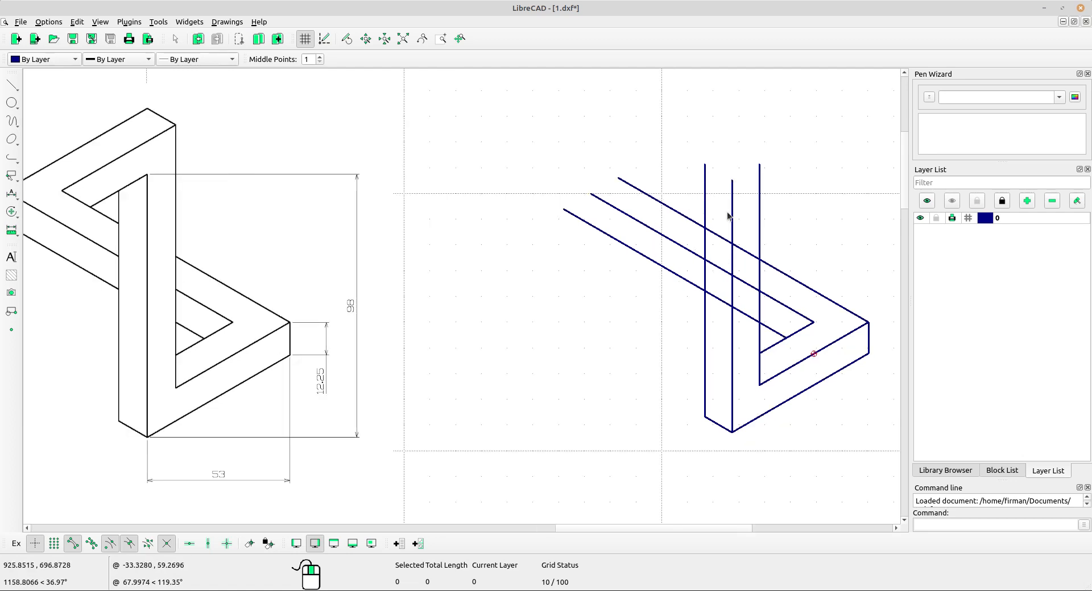
{"action": "left_click", "coordinate": [777, 344]}
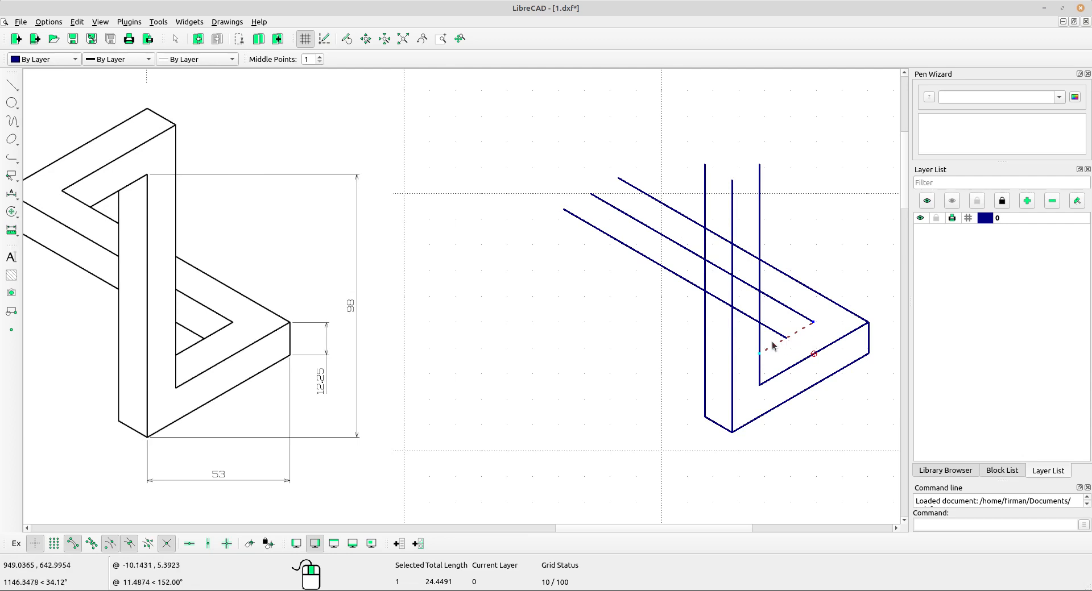
{"action": "left_click", "coordinate": [11, 213]}
{"action": "left_click", "coordinate": [36, 213]}
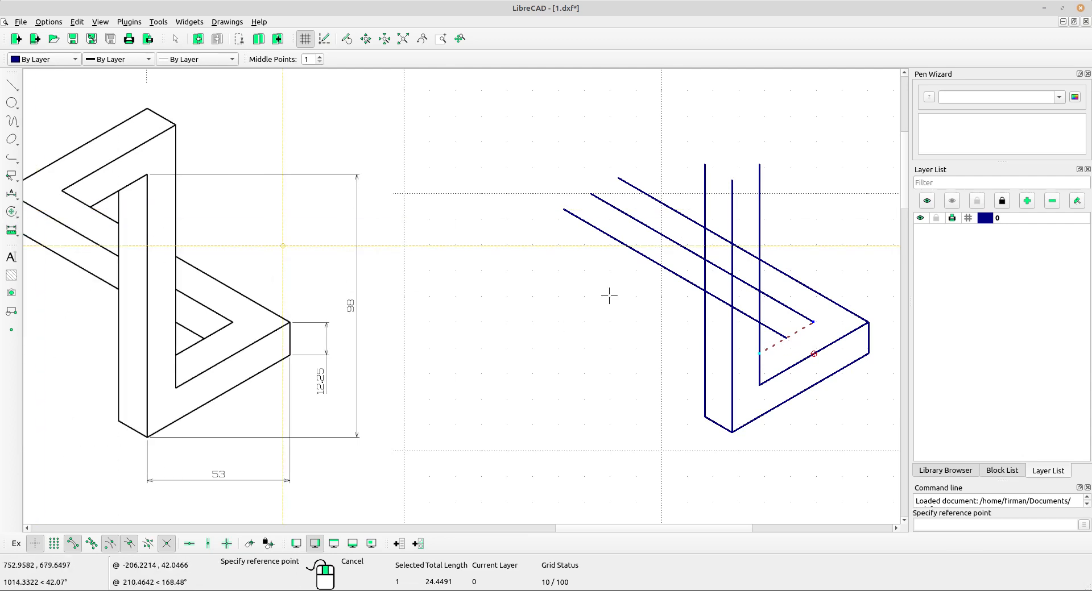
{"action": "left_click", "coordinate": [814, 323]}
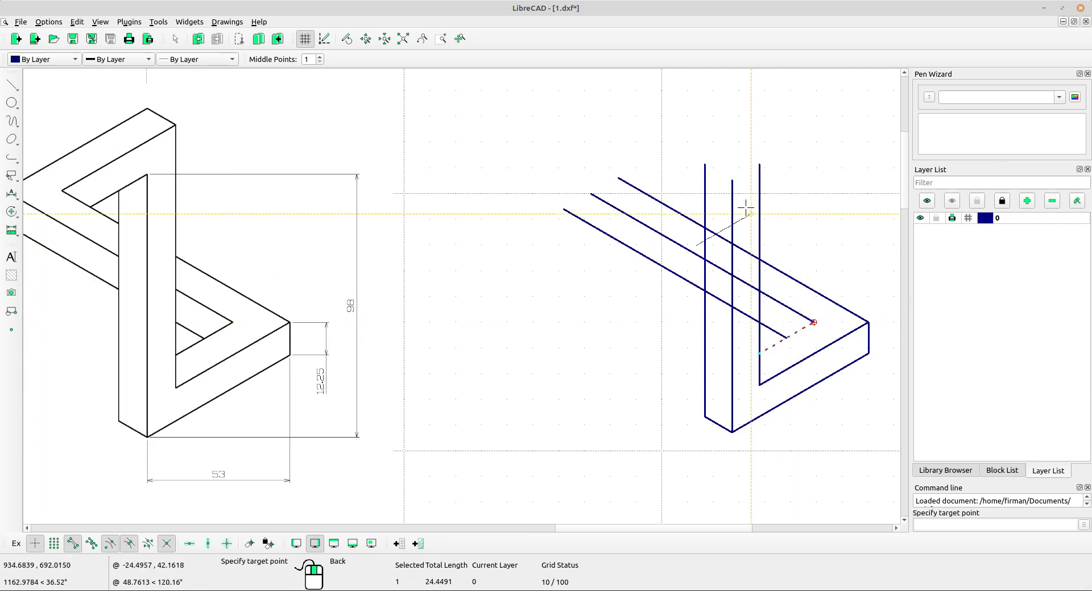
{"action": "left_click", "coordinate": [733, 184]}
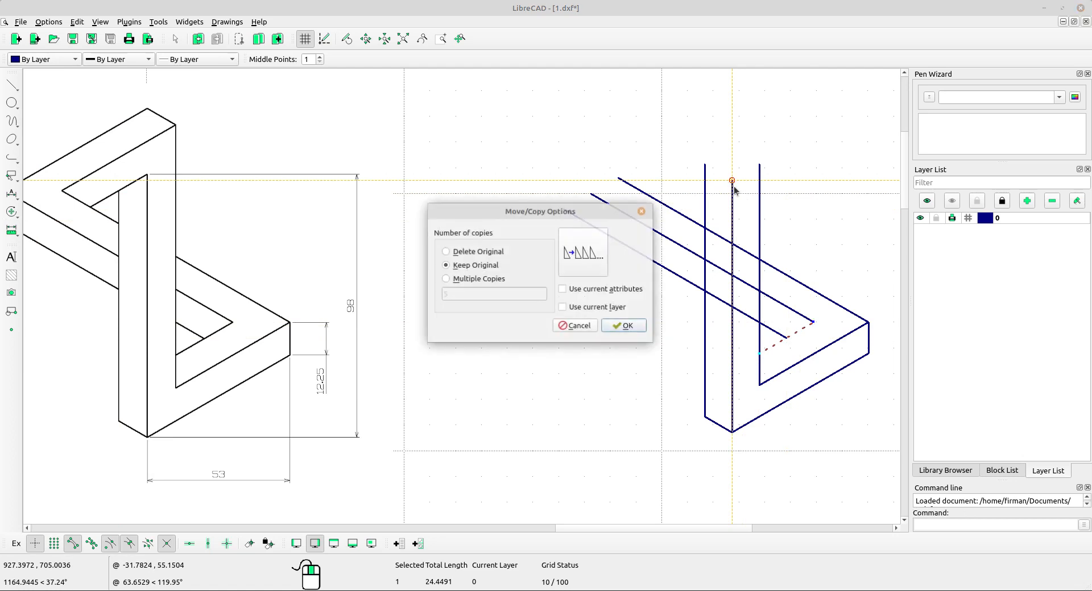
{"action": "left_click", "coordinate": [625, 326]}
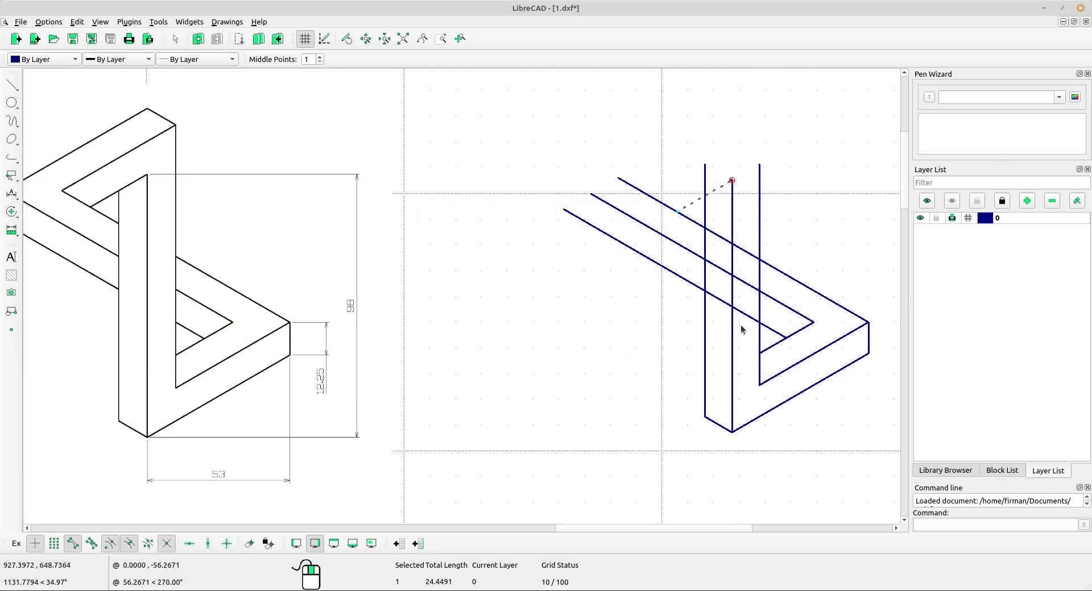
{"action": "key", "text": "Escape"}
Copy the right vertical edge and lower angled edge from the bottom right corner to the top of the right vertical line, keeping the originals.
{"action": "left_click", "coordinate": [854, 333]}
{"action": "left_click", "coordinate": [870, 341]}
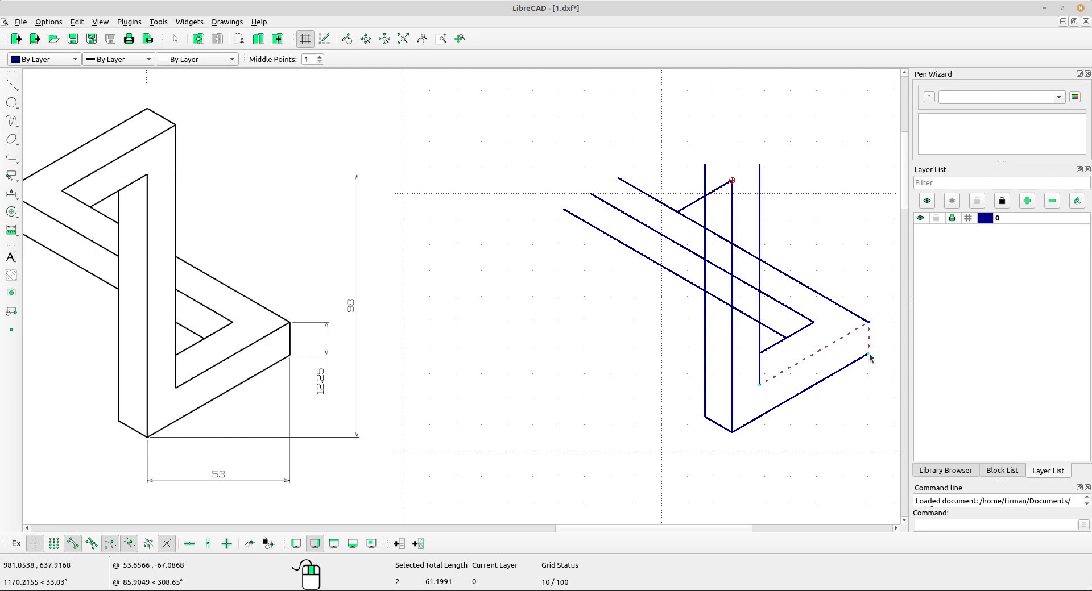
{"action": "scroll", "coordinate": [868, 337], "scroll_direction": "up", "scroll_amount": 2}
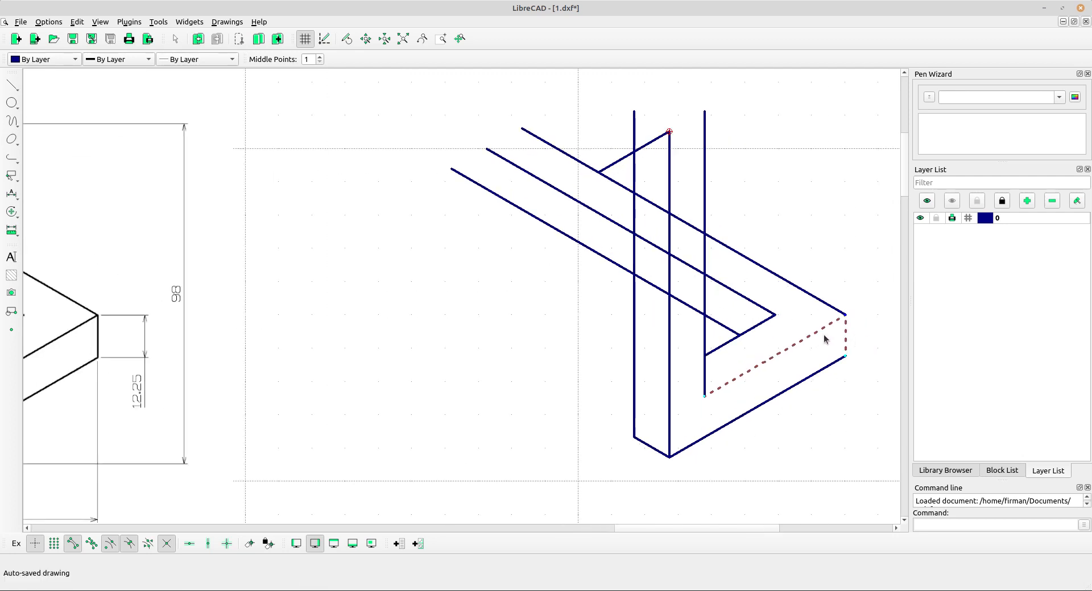
{"action": "scroll", "coordinate": [824, 340], "scroll_direction": "down", "scroll_amount": 2}
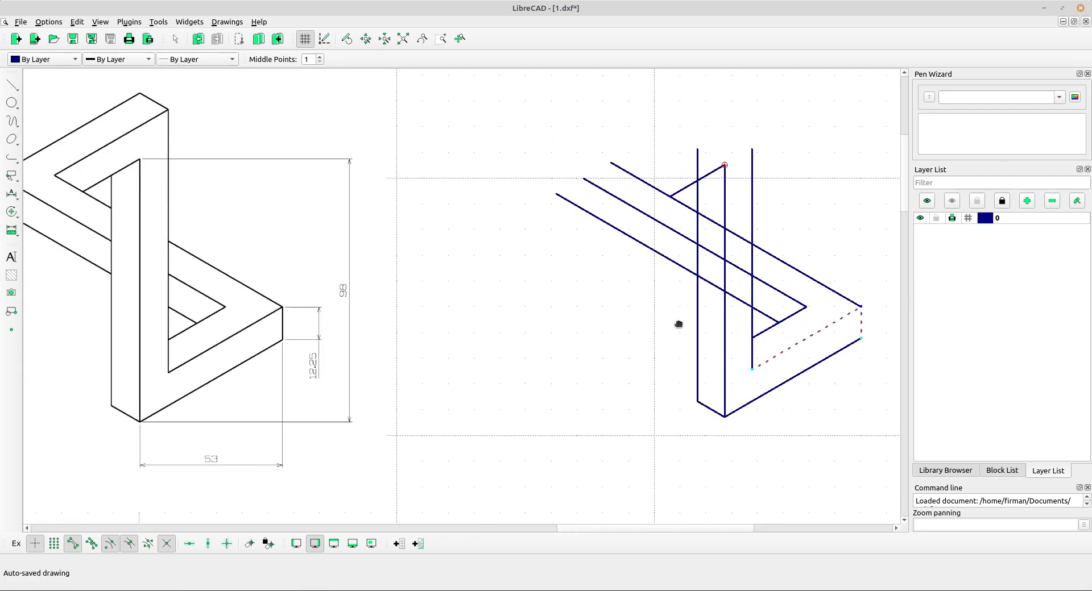
{"action": "left_click", "coordinate": [9, 217]}
{"action": "left_click", "coordinate": [23, 214]}
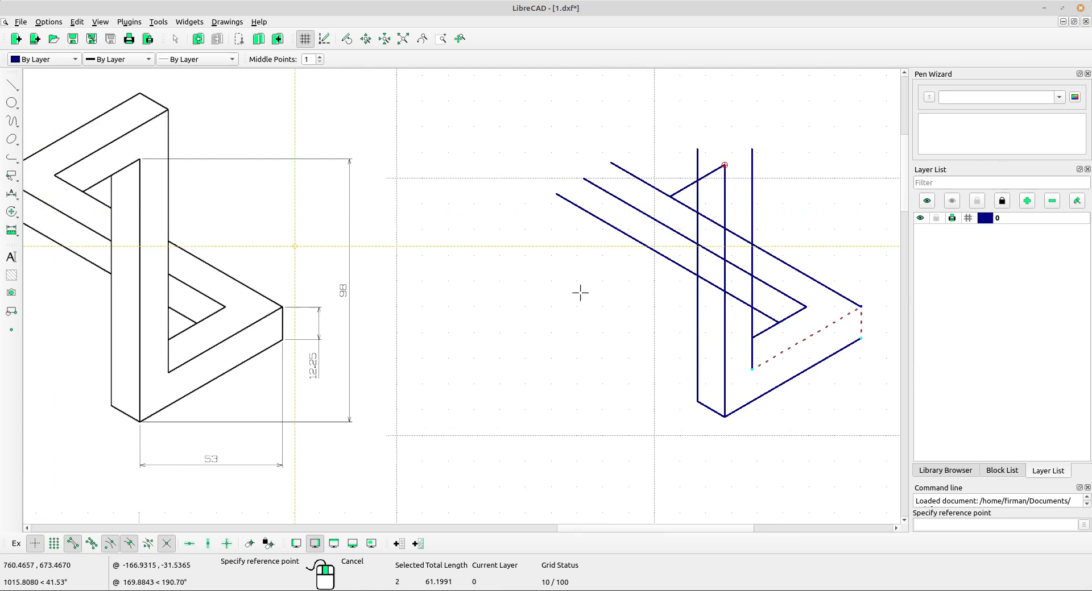
{"action": "left_click", "coordinate": [860, 340]}
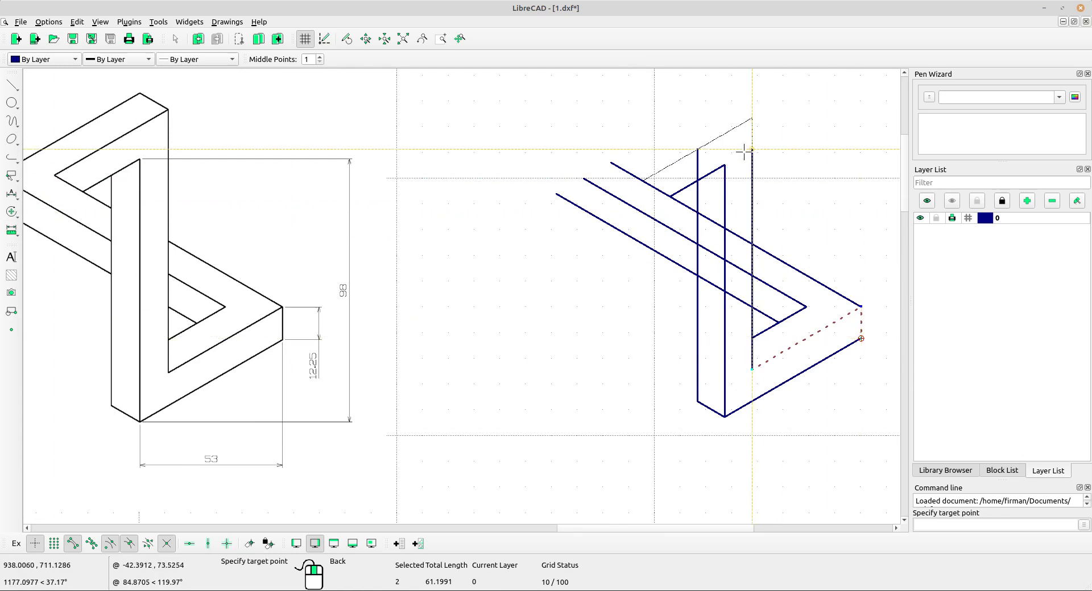
{"action": "left_click", "coordinate": [744, 151]}
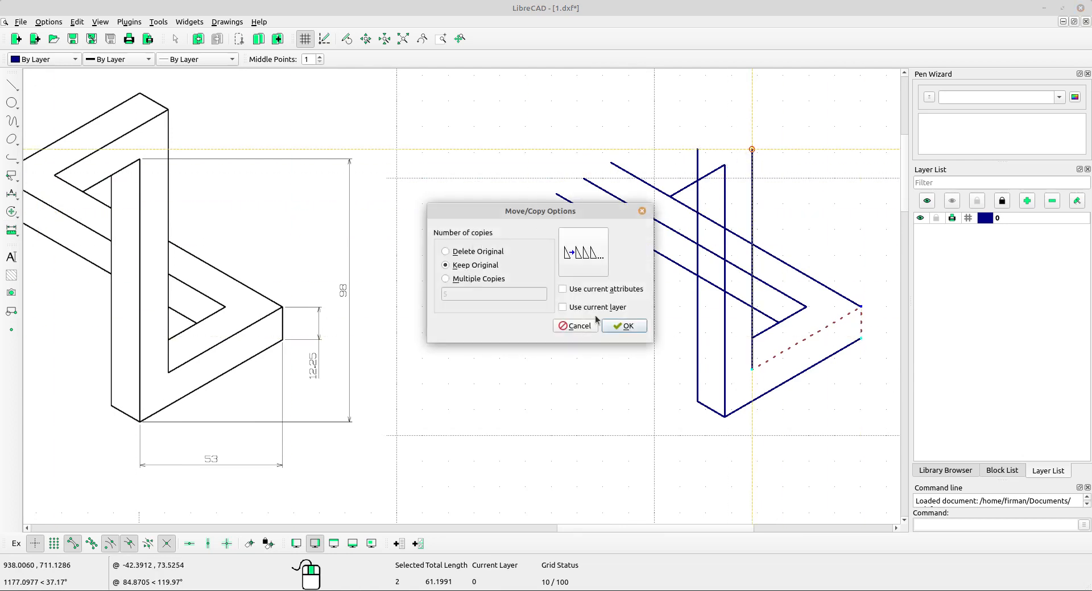
{"action": "left_click", "coordinate": [625, 326]}
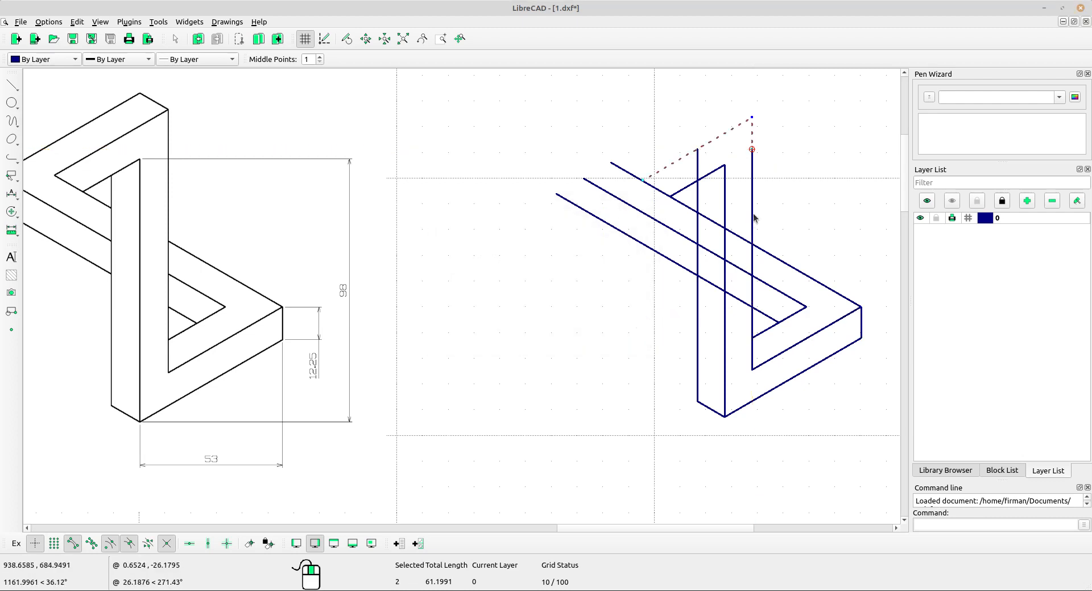
{"action": "key", "text": "Escape"}
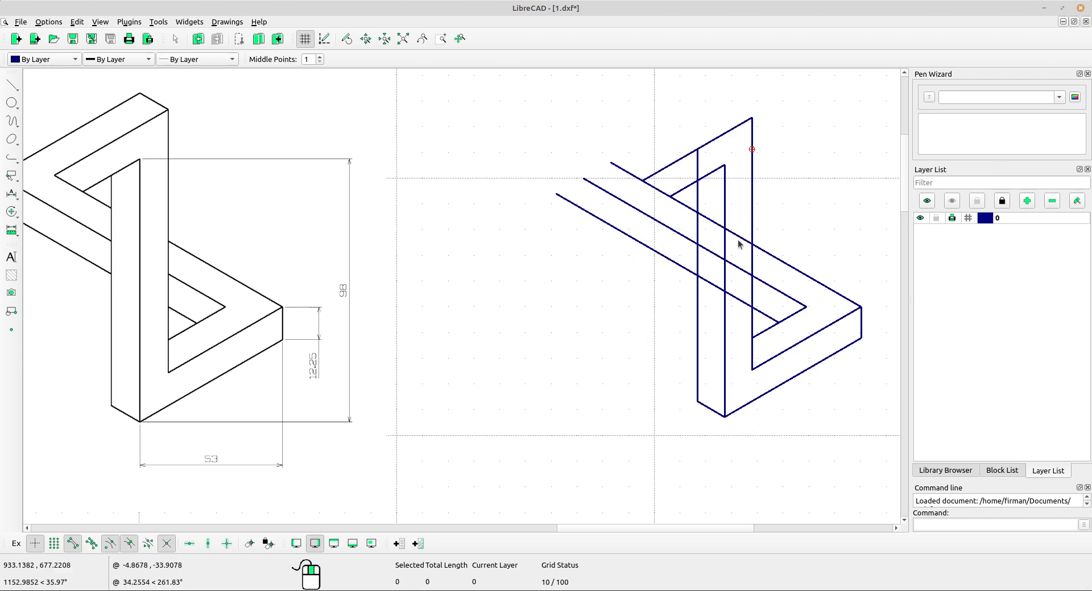
Copy the short inner angled line from the right corner up to the top corner, keeping the original.
{"action": "left_click", "coordinate": [770, 329]}
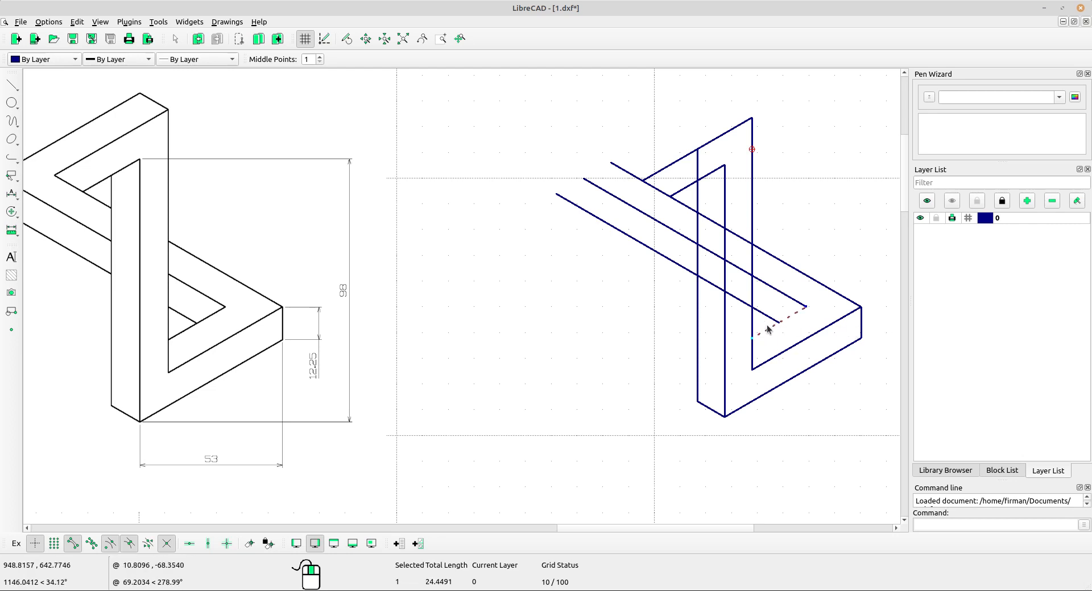
{"action": "left_click", "coordinate": [12, 212]}
{"action": "left_click", "coordinate": [55, 211]}
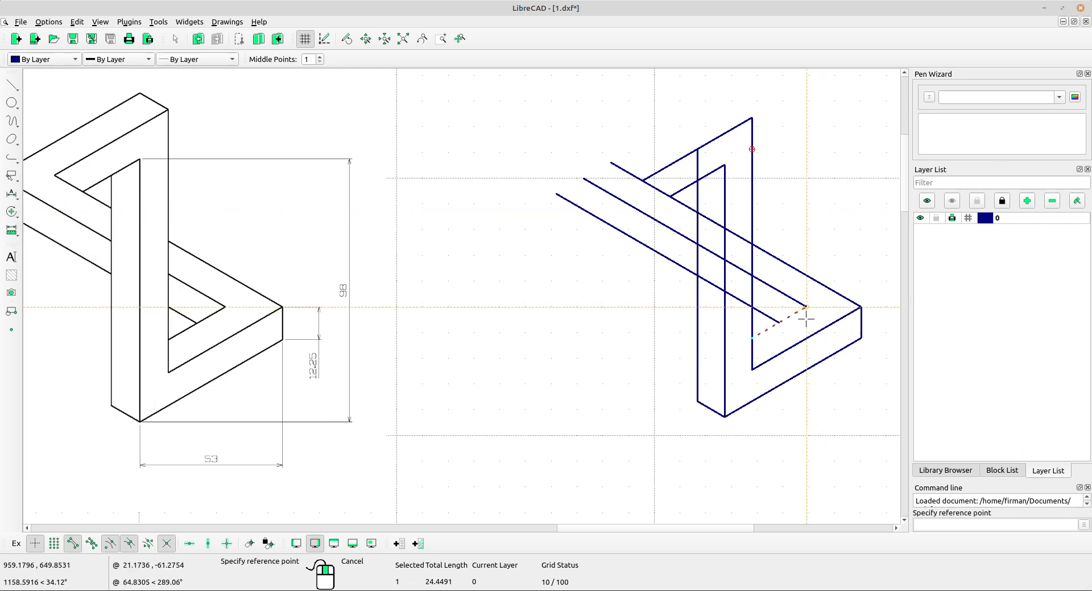
{"action": "left_click", "coordinate": [861, 307]}
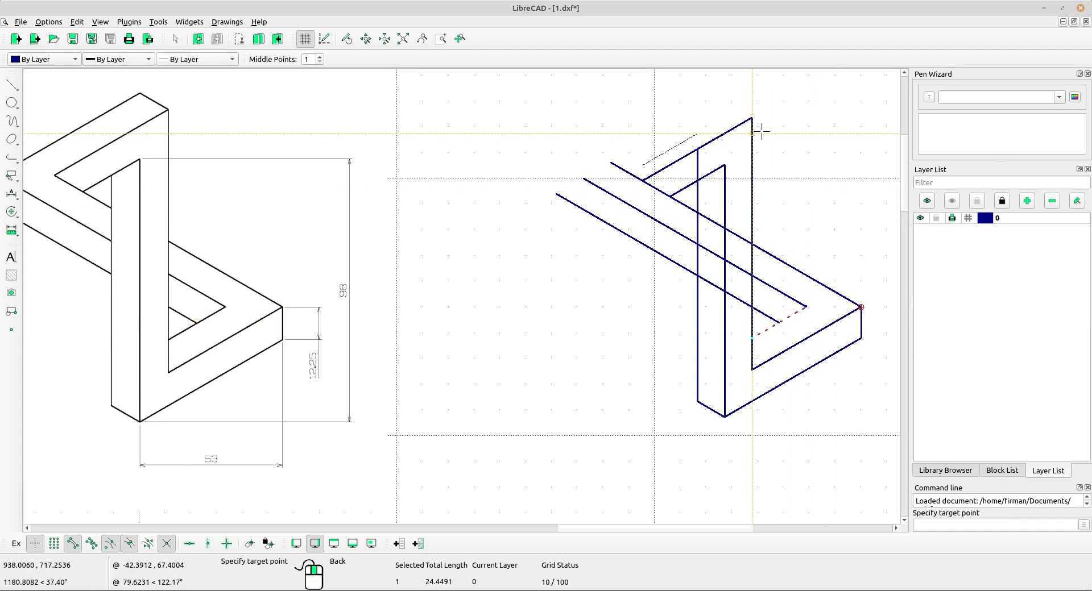
{"action": "left_click", "coordinate": [752, 118]}
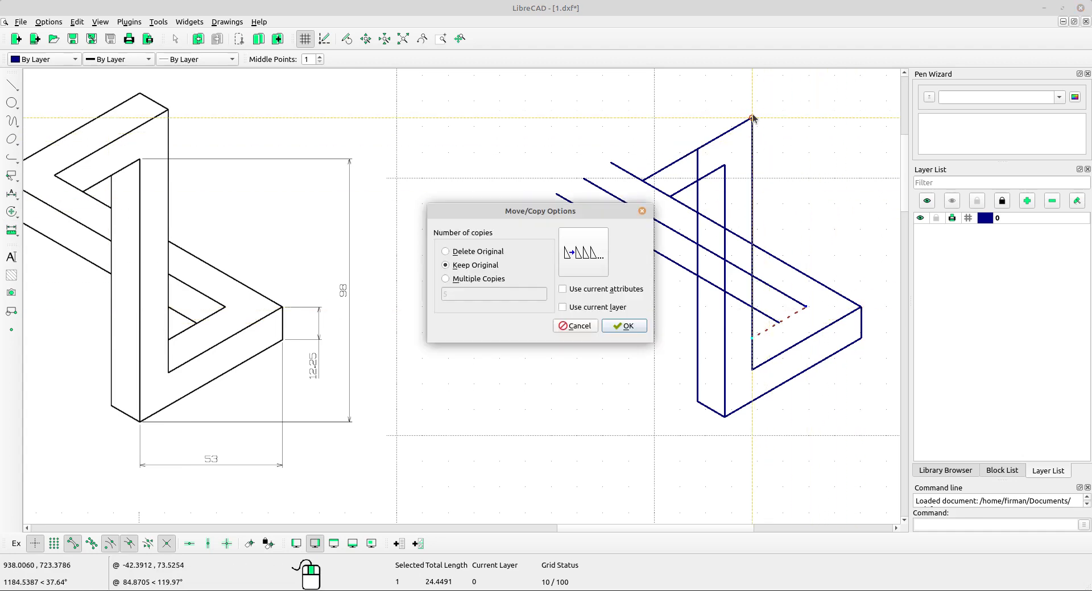
{"action": "left_click", "coordinate": [623, 326]}
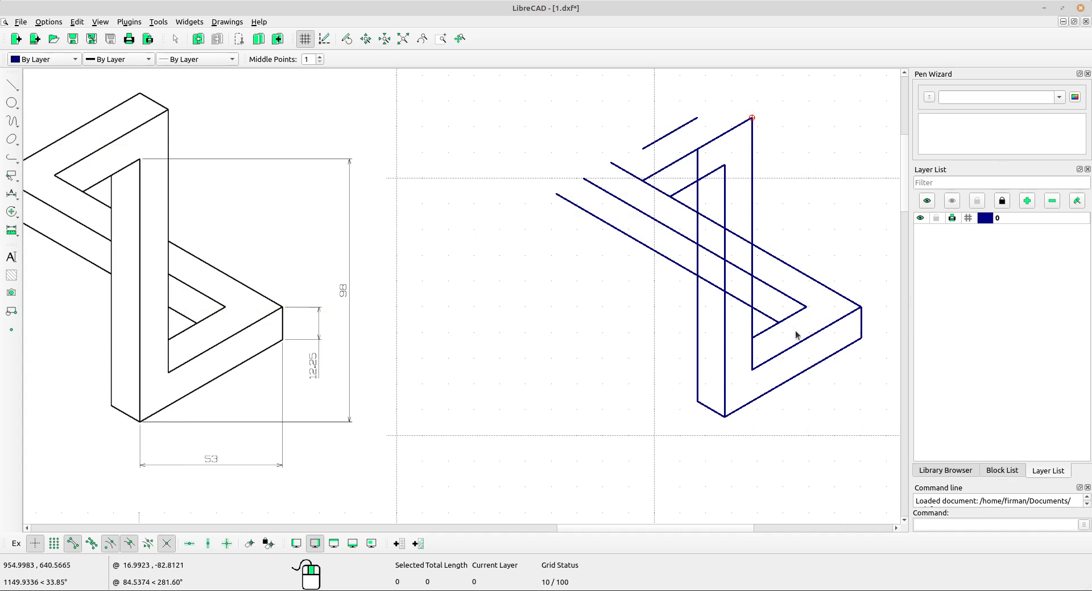
Copy the short bottom angled edge from the bottom corner to the top corner, keeping the original.
{"action": "left_click", "coordinate": [709, 408]}
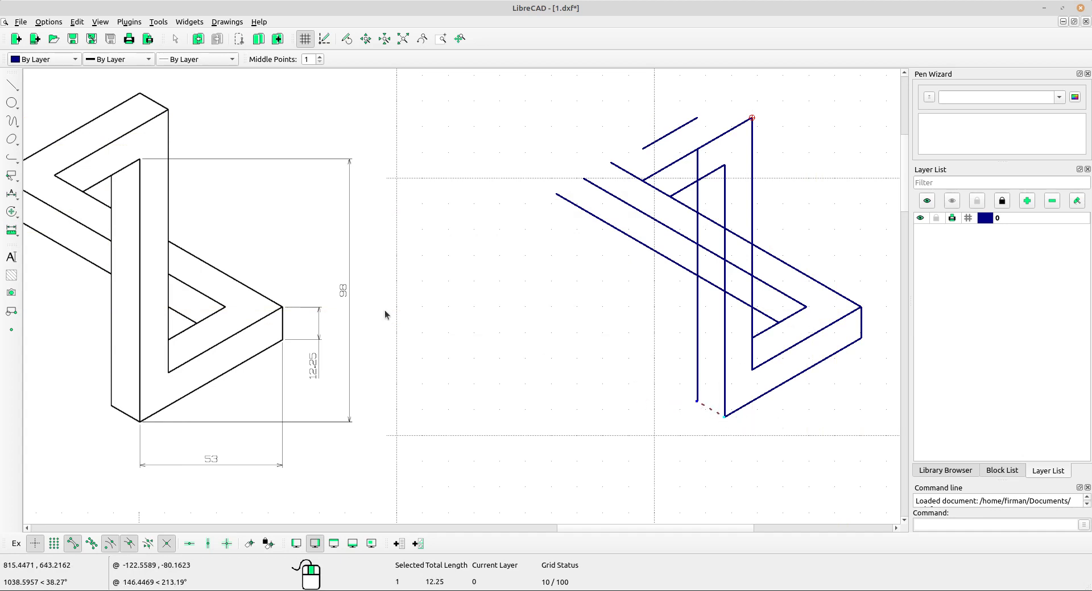
{"action": "left_click", "coordinate": [12, 212]}
{"action": "left_click", "coordinate": [54, 214]}
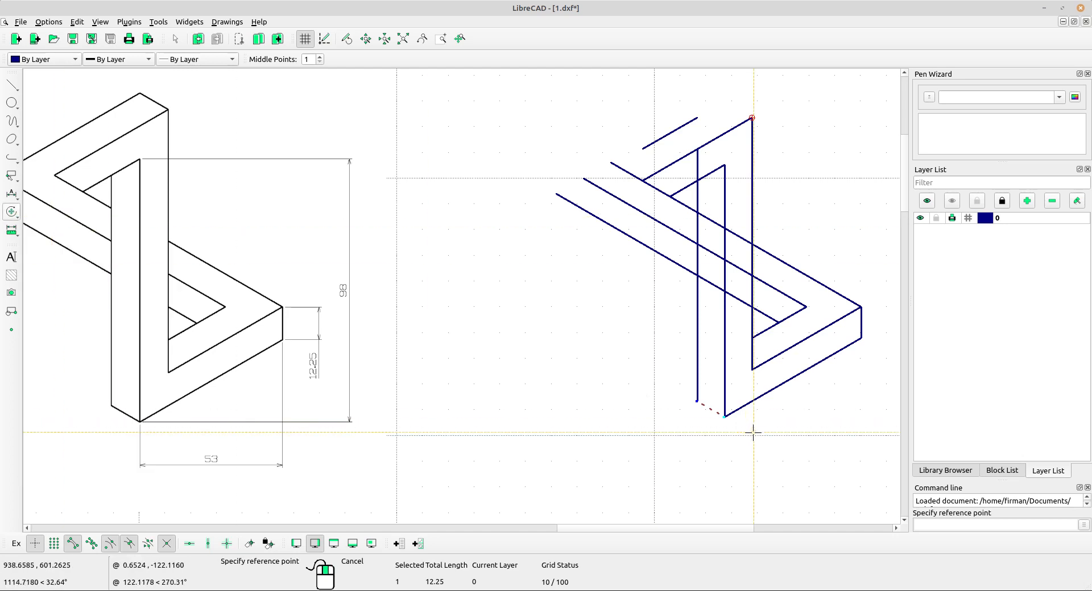
{"action": "left_click", "coordinate": [724, 417]}
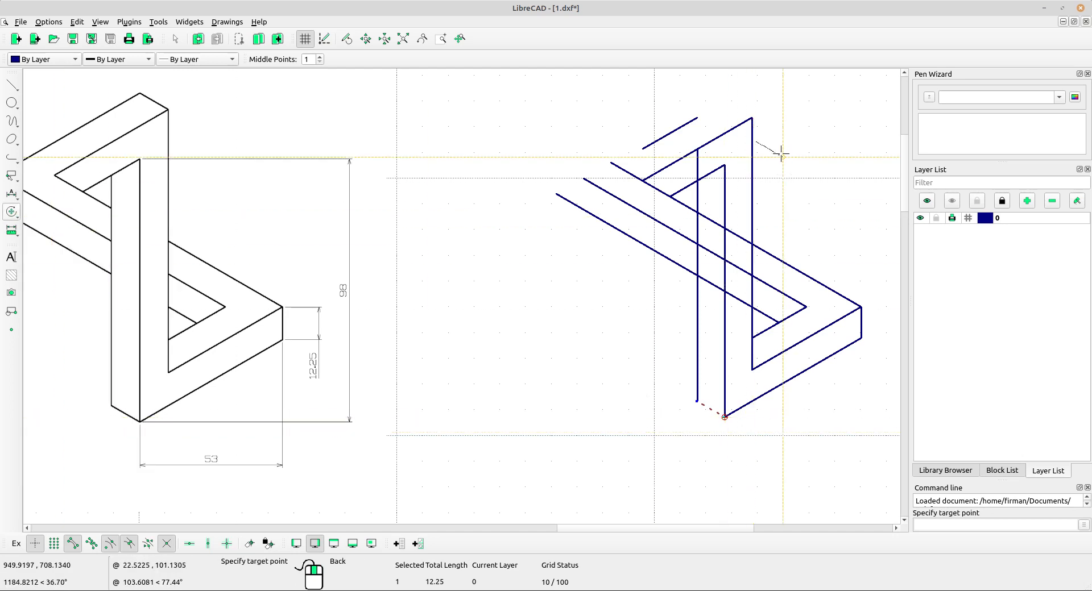
{"action": "left_click", "coordinate": [752, 118]}
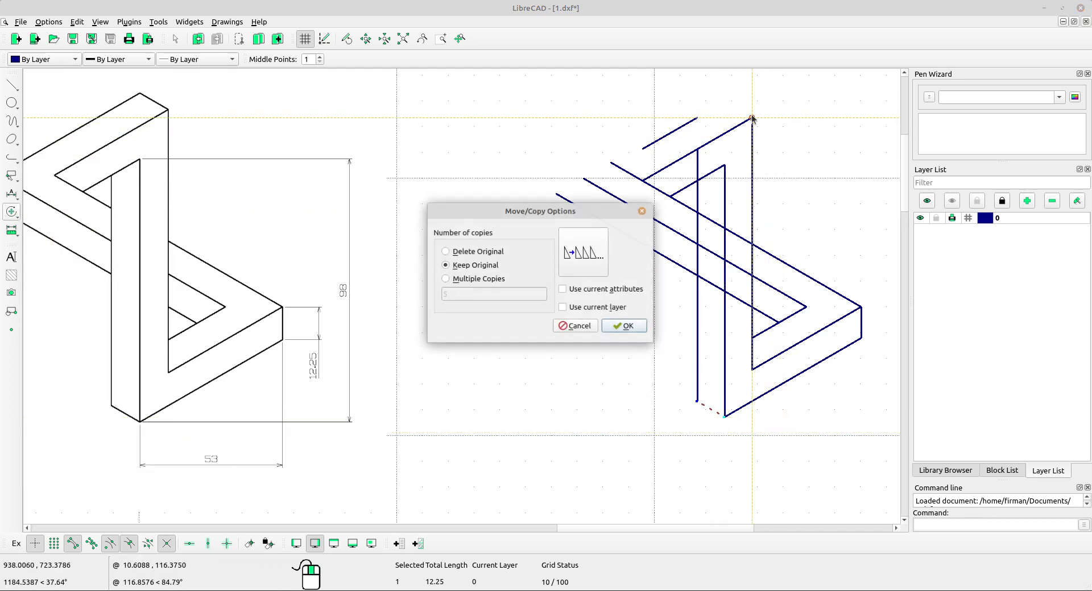
{"action": "left_click", "coordinate": [618, 325]}
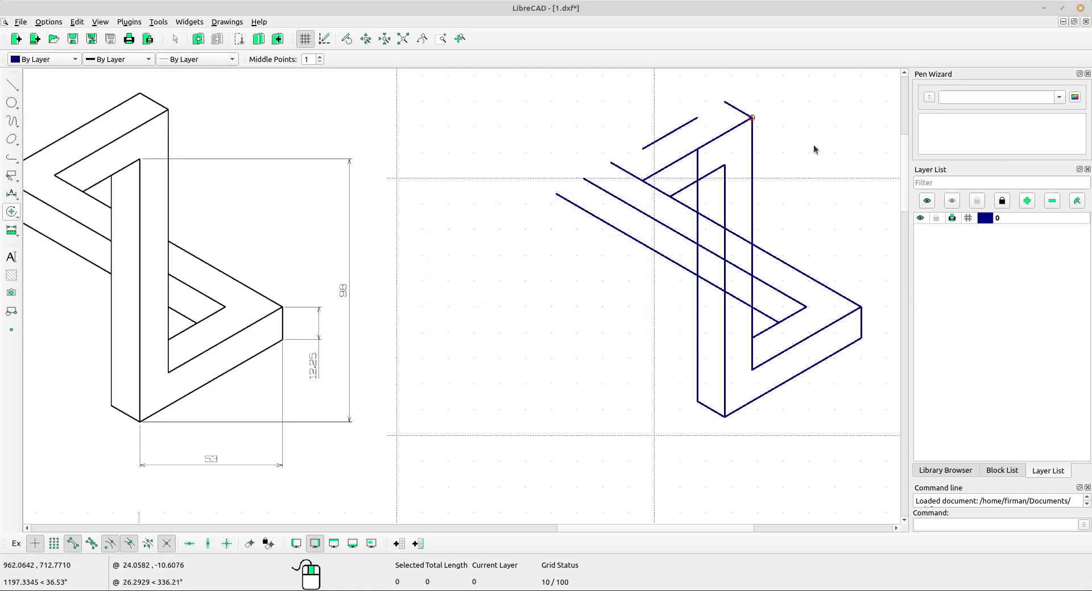
Join the two copied short lines at the top into a corner with Trim Two.
{"action": "scroll", "coordinate": [813, 151], "scroll_direction": "up", "scroll_amount": 1}
{"action": "middle_click_drag", "start_coordinate": [814, 151], "coordinate": [806, 183]}
{"action": "scroll", "coordinate": [804, 199], "scroll_direction": "down", "scroll_amount": 2}
{"action": "scroll", "coordinate": [639, 195], "scroll_direction": "up", "scroll_amount": 1}
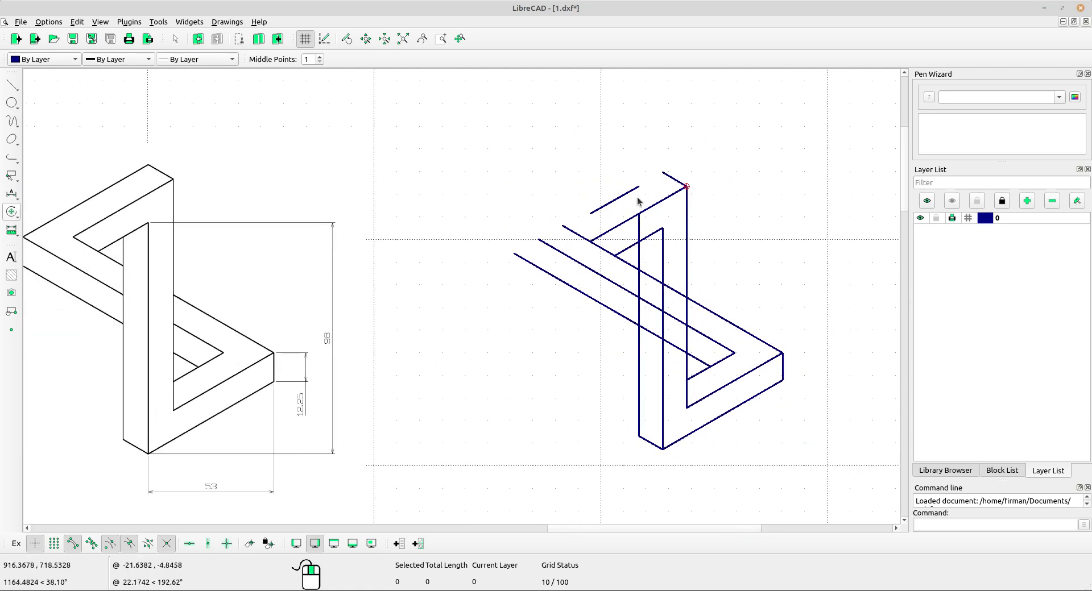
{"action": "left_click", "coordinate": [11, 212]}
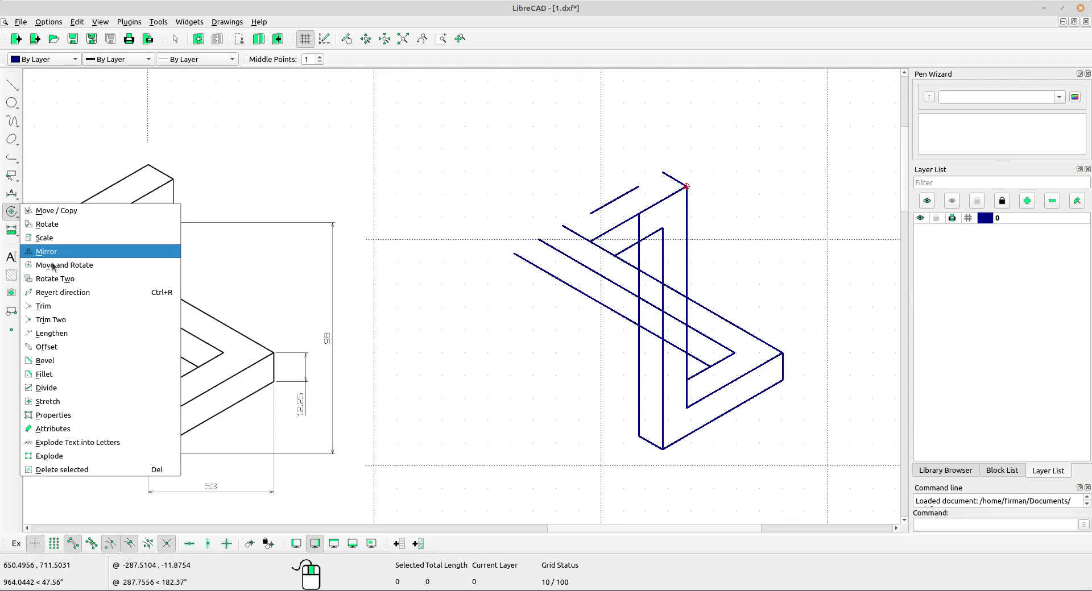
{"action": "left_click", "coordinate": [74, 321]}
{"action": "left_click", "coordinate": [628, 193]}
{"action": "left_click", "coordinate": [671, 177]}
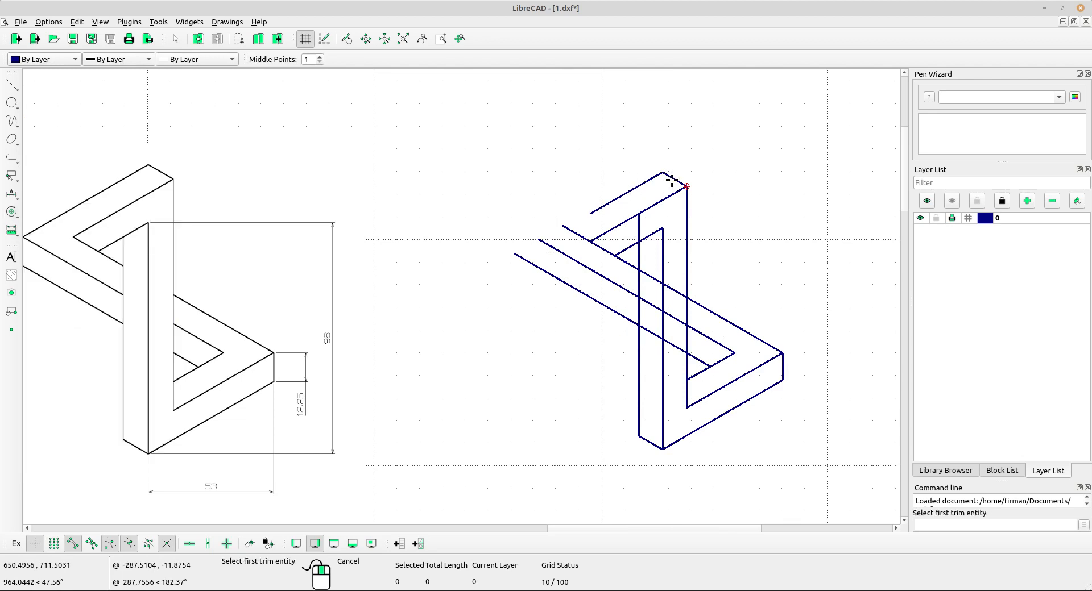
Trim the inner angled line near the top against the middle vertical line.
{"action": "scroll", "coordinate": [606, 242], "scroll_direction": "up", "scroll_amount": 1}
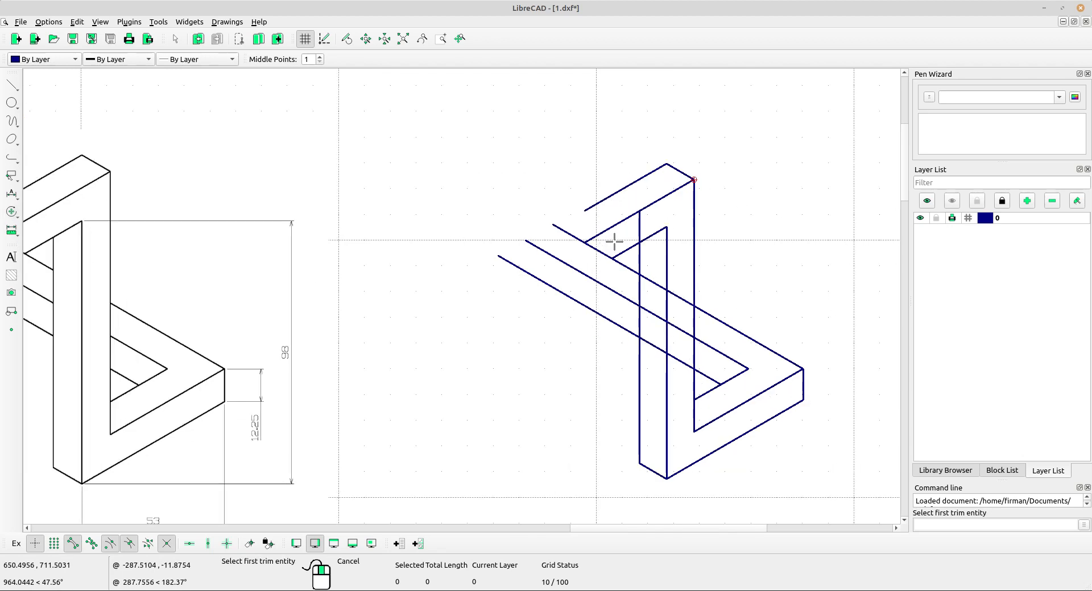
{"action": "right_click", "coordinate": [615, 242]}
{"action": "scroll", "coordinate": [617, 241], "scroll_direction": "down", "scroll_amount": 2}
{"action": "left_click", "coordinate": [12, 212]}
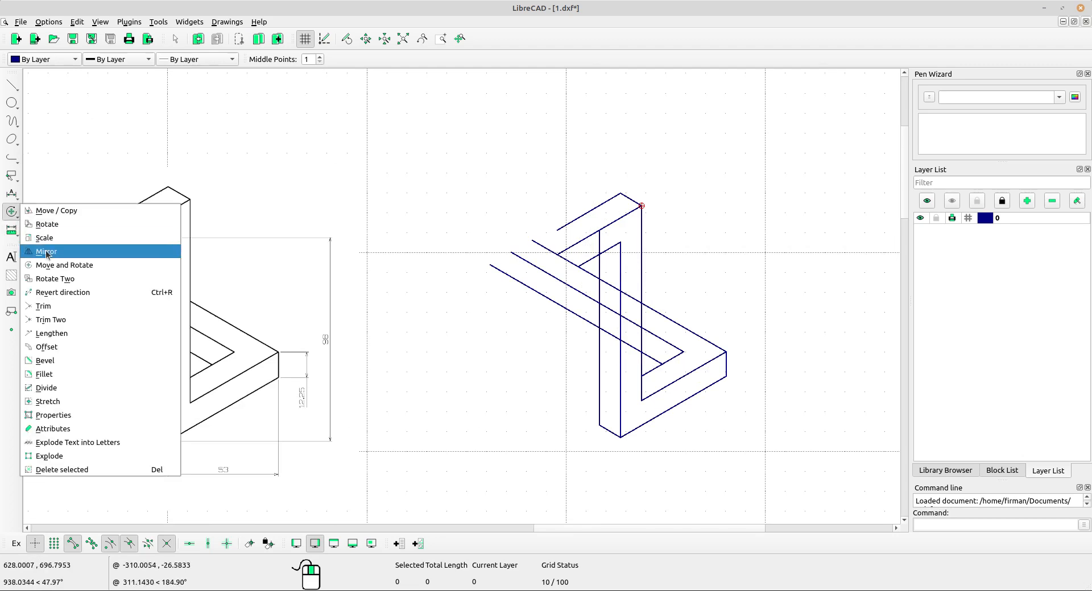
{"action": "left_click", "coordinate": [58, 307]}
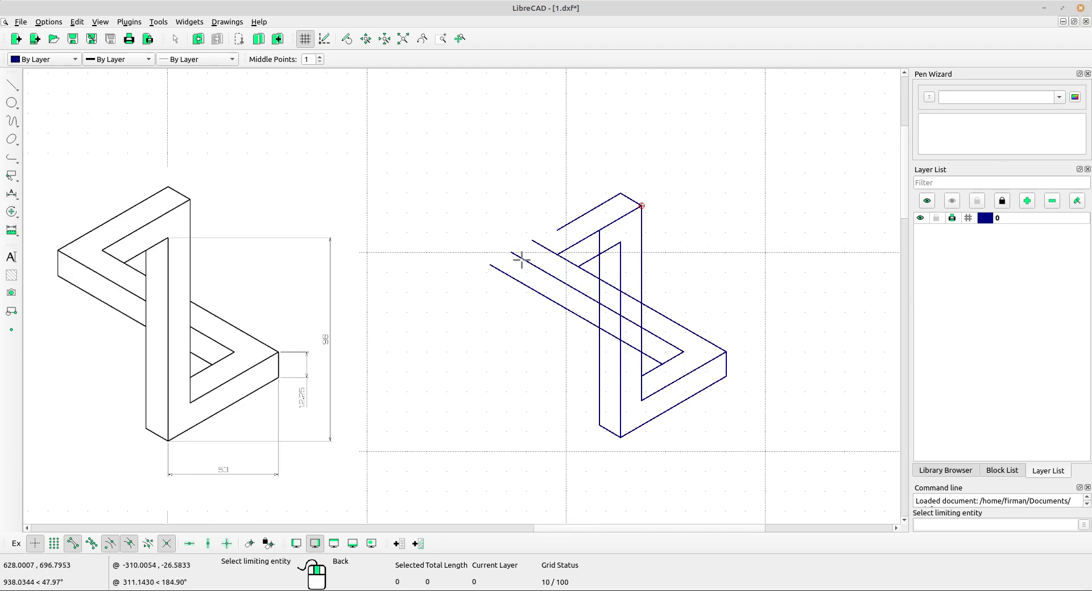
{"action": "left_click", "coordinate": [593, 259]}
{"action": "middle_click_drag", "start_coordinate": [593, 260], "coordinate": [646, 260]}
{"action": "scroll", "coordinate": [610, 259], "scroll_direction": "up", "scroll_amount": 1}
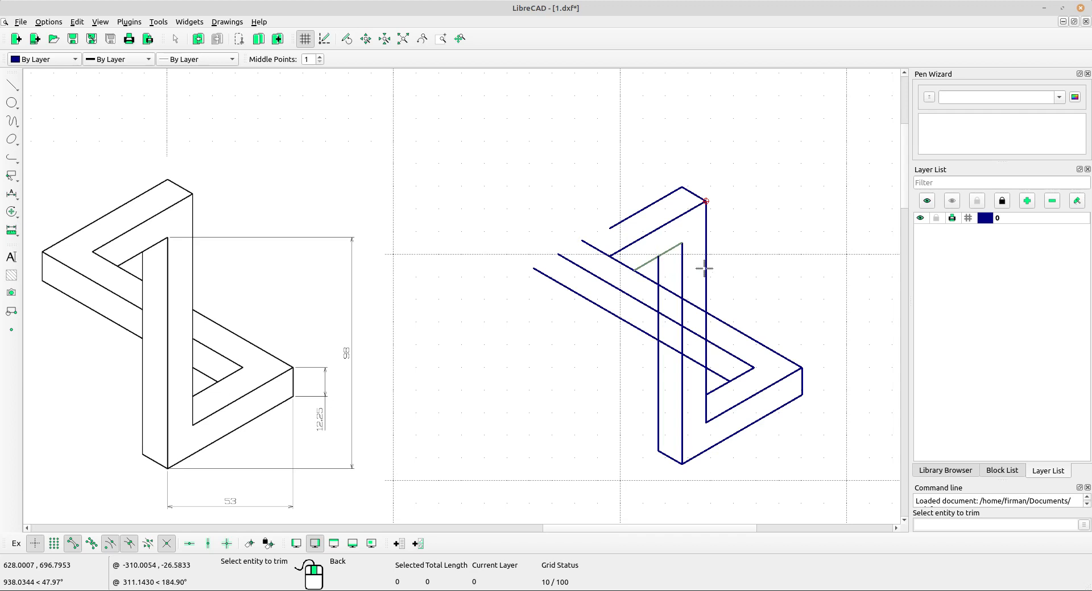
{"action": "right_click", "coordinate": [756, 229]}
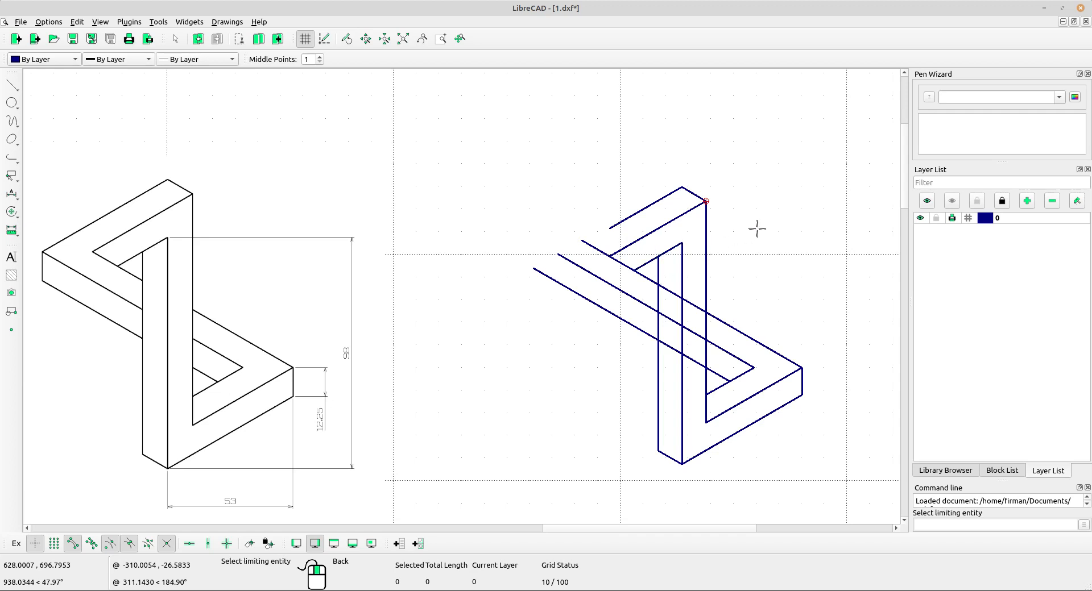
{"action": "right_click", "coordinate": [773, 225]}
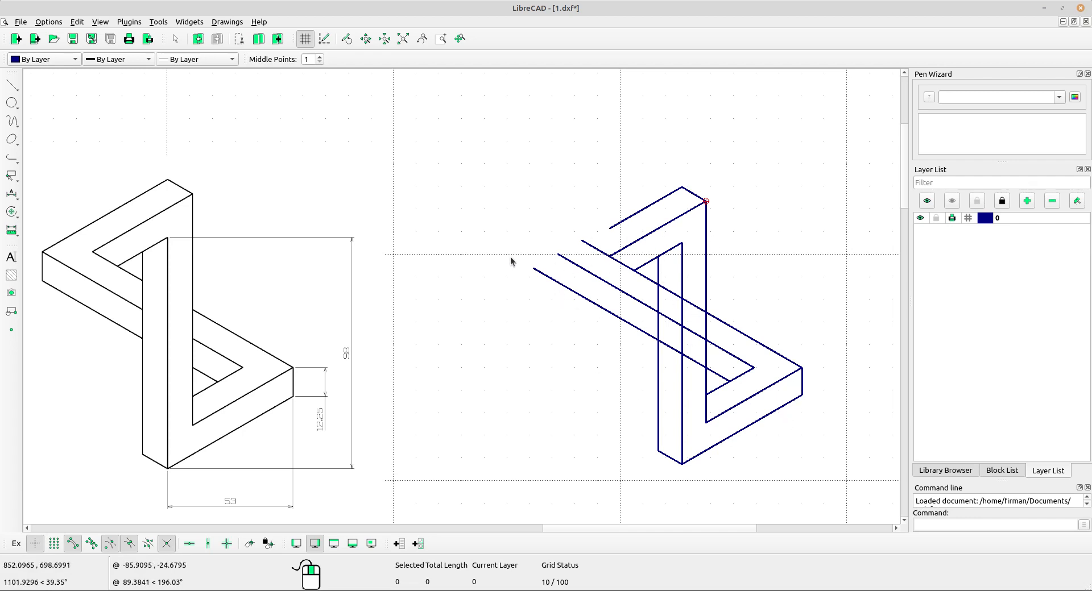
Join the upper-left edges to the long diagonal lines at the outer and inner left corners with Trim Two.
{"action": "left_click", "coordinate": [12, 212]}
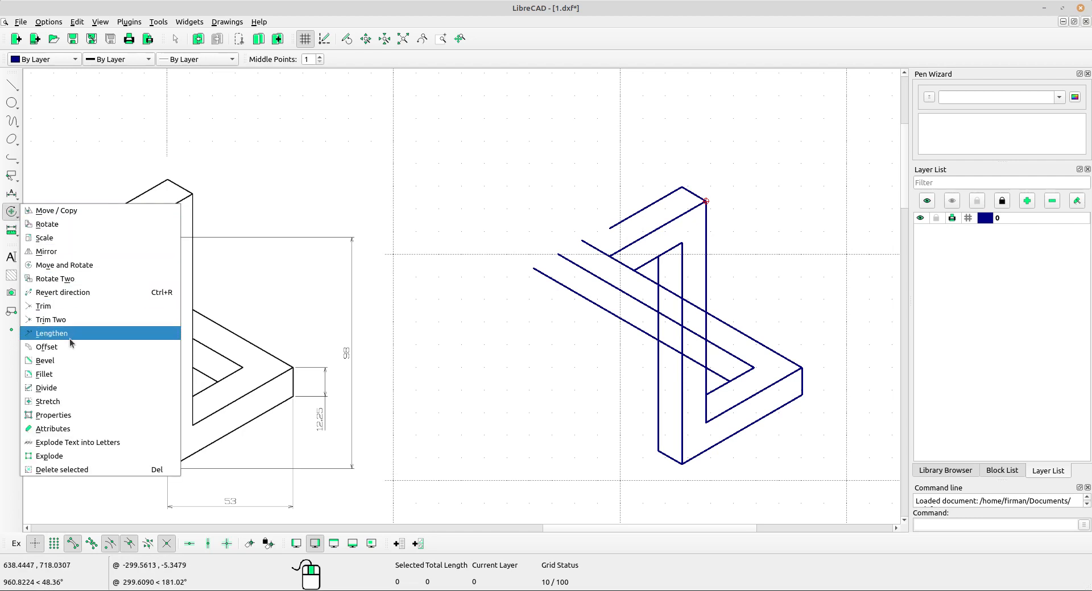
{"action": "left_click", "coordinate": [70, 322]}
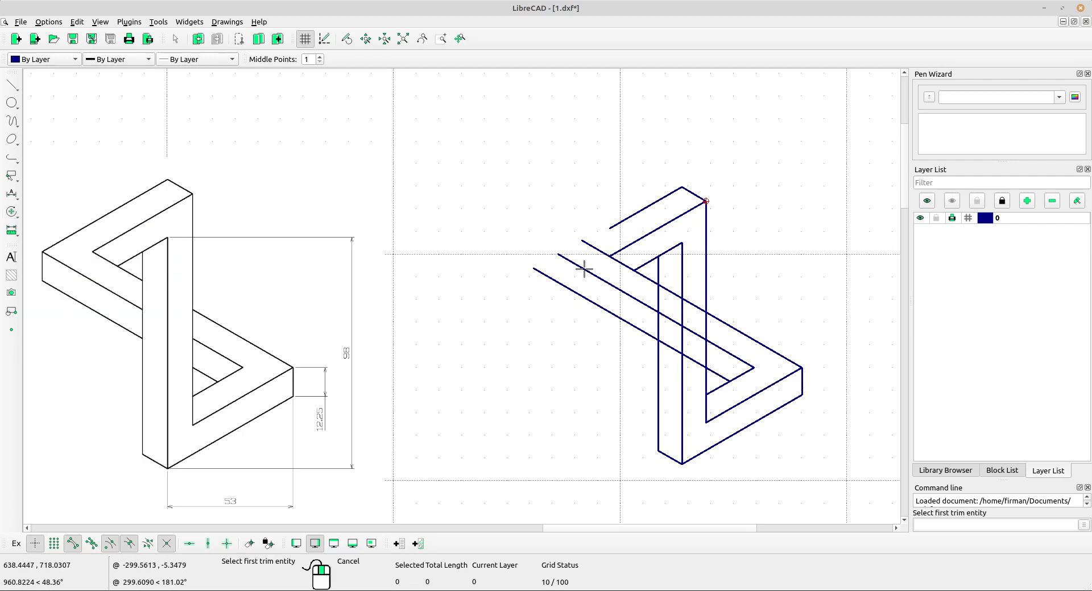
{"action": "left_click", "coordinate": [622, 226]}
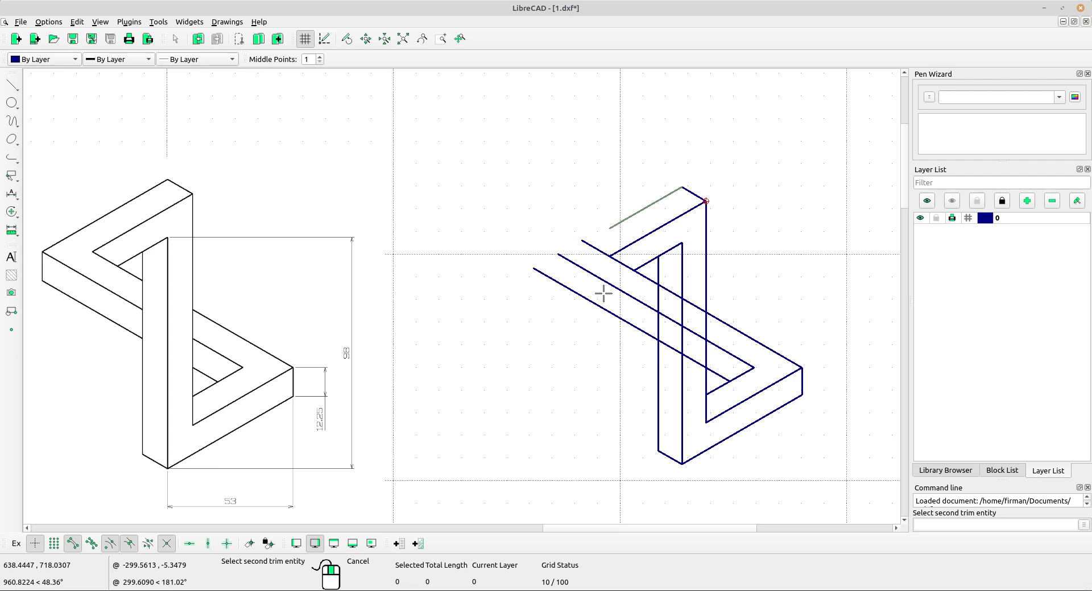
{"action": "left_click", "coordinate": [596, 275]}
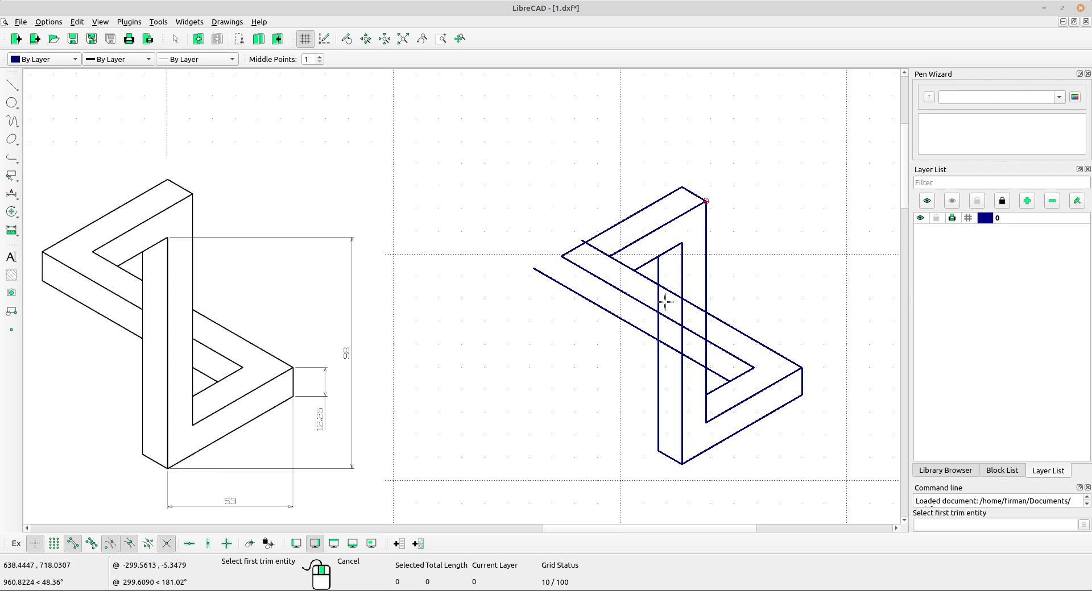
{"action": "left_click", "coordinate": [625, 264]}
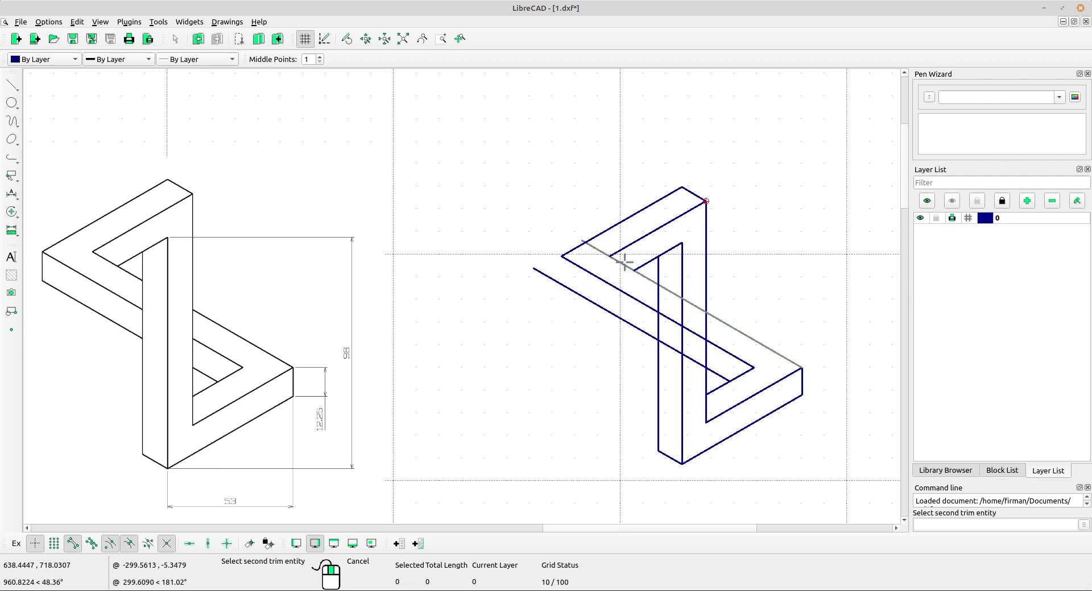
{"action": "left_click", "coordinate": [641, 238]}
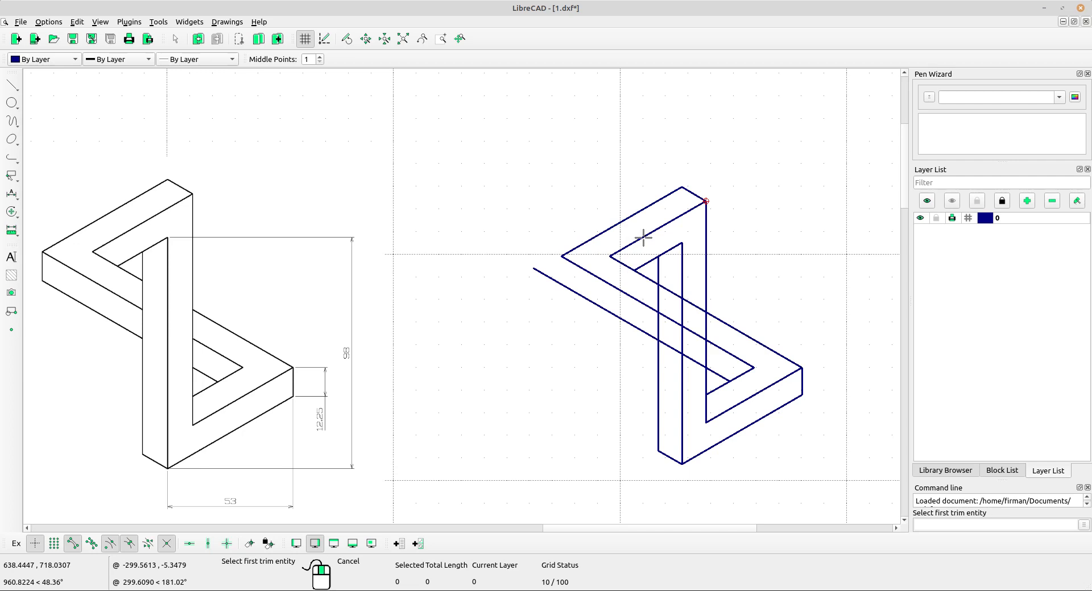
{"action": "right_click", "coordinate": [605, 169]}
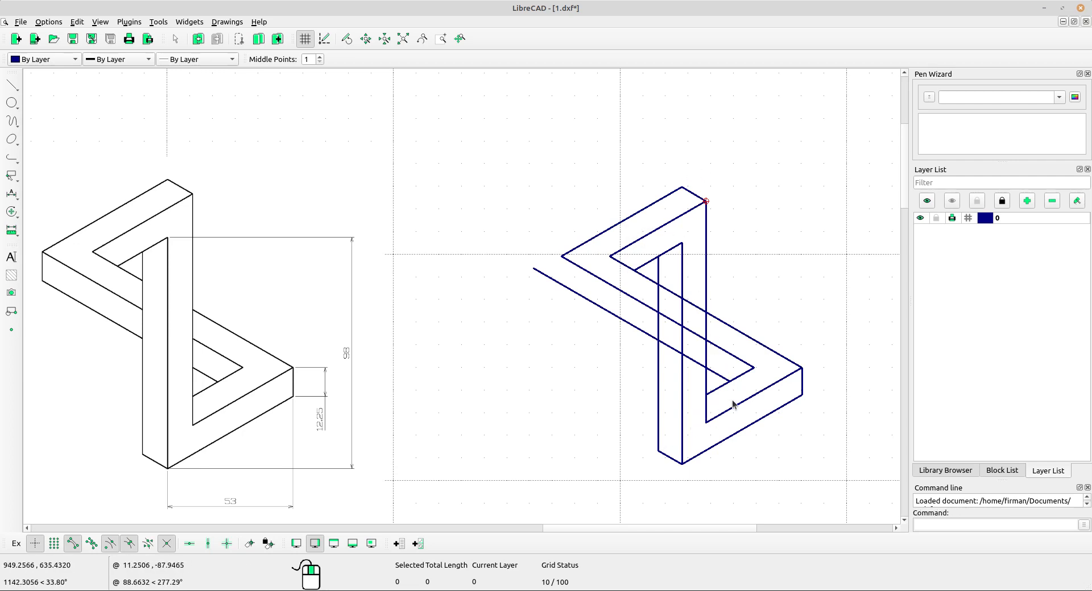
Copy the right 12.25 vertical edge from the right corner to the left corner, keeping the original.
{"action": "left_click_drag", "start_coordinate": [796, 349], "coordinate": [825, 425]}
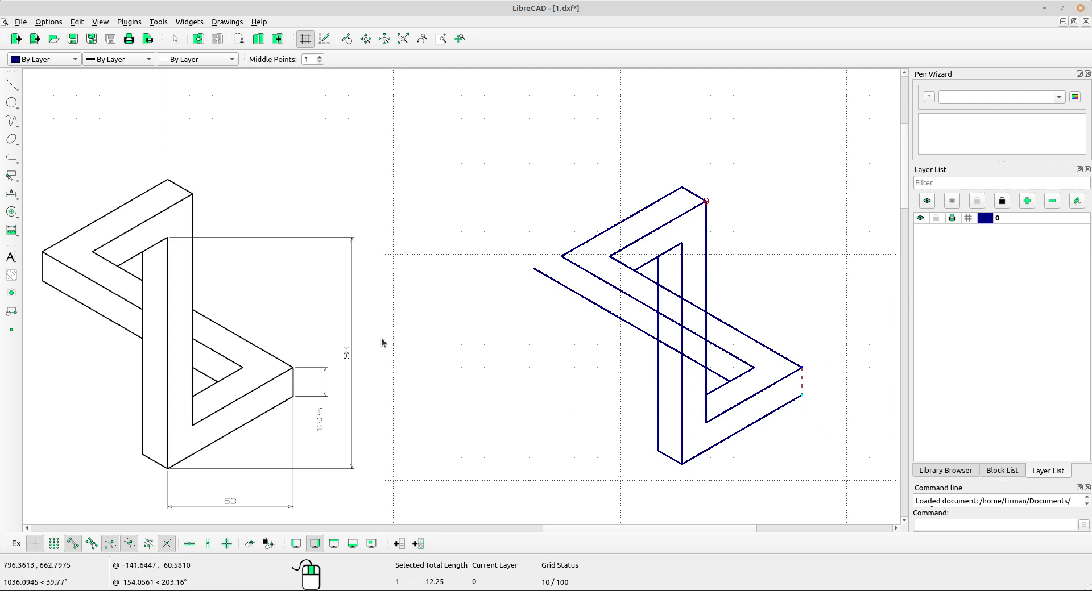
{"action": "left_click", "coordinate": [11, 212]}
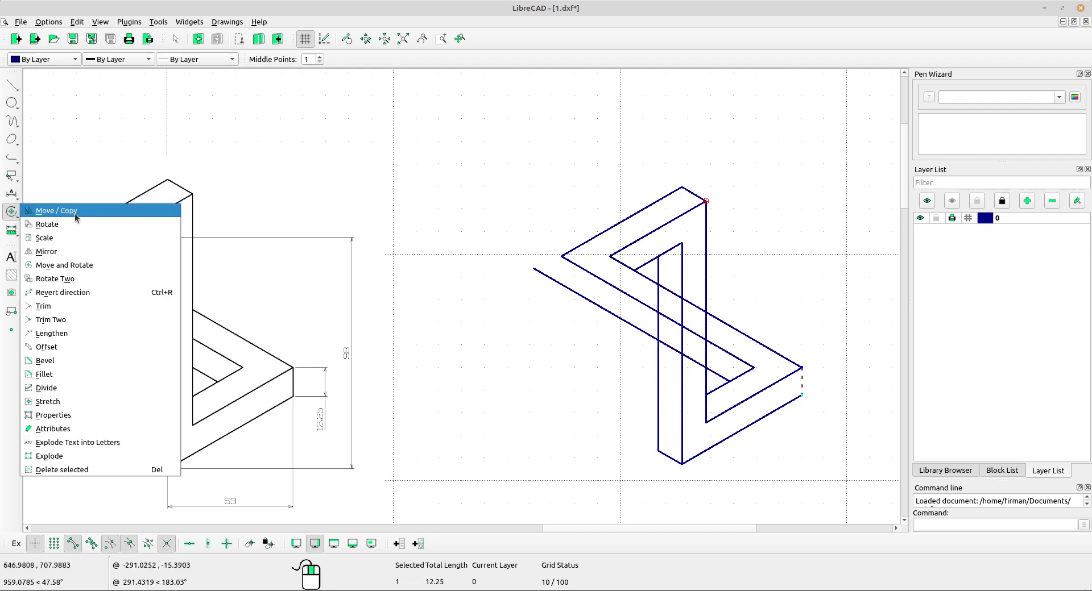
{"action": "left_click", "coordinate": [76, 212]}
{"action": "left_click", "coordinate": [802, 368]}
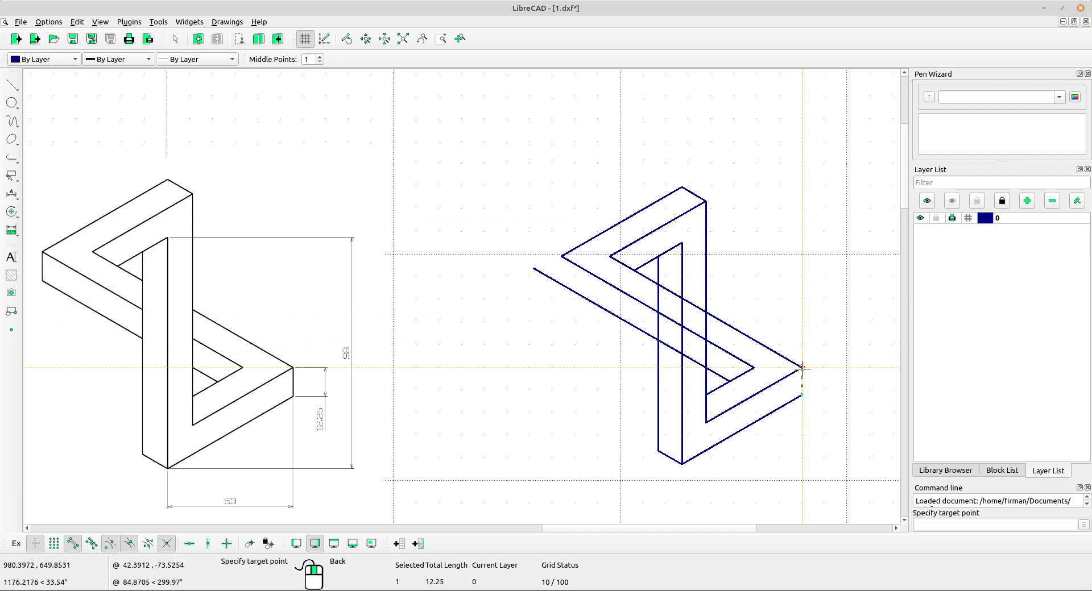
{"action": "left_click", "coordinate": [562, 256]}
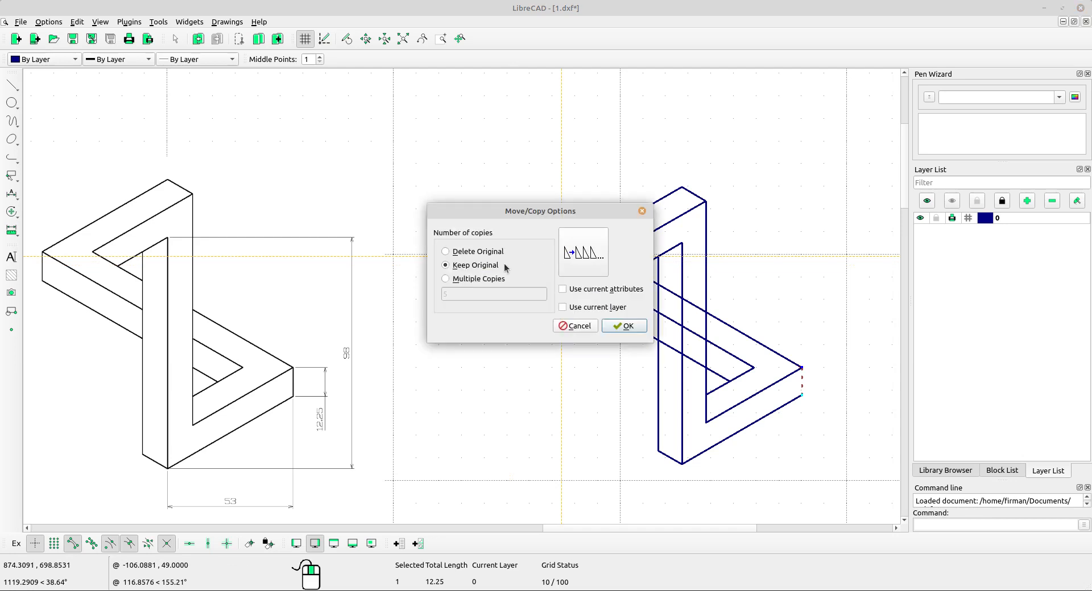
{"action": "left_click", "coordinate": [624, 325]}
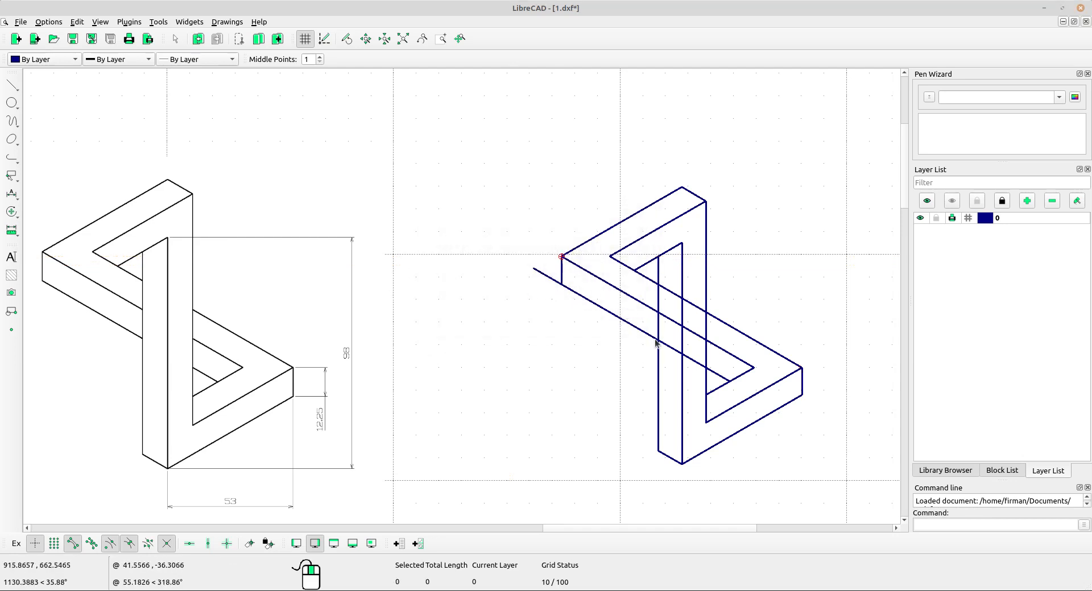
Join the lower long diagonal line to the bottom of the new left vertical edge with Trim Two.
{"action": "left_click", "coordinate": [12, 211]}
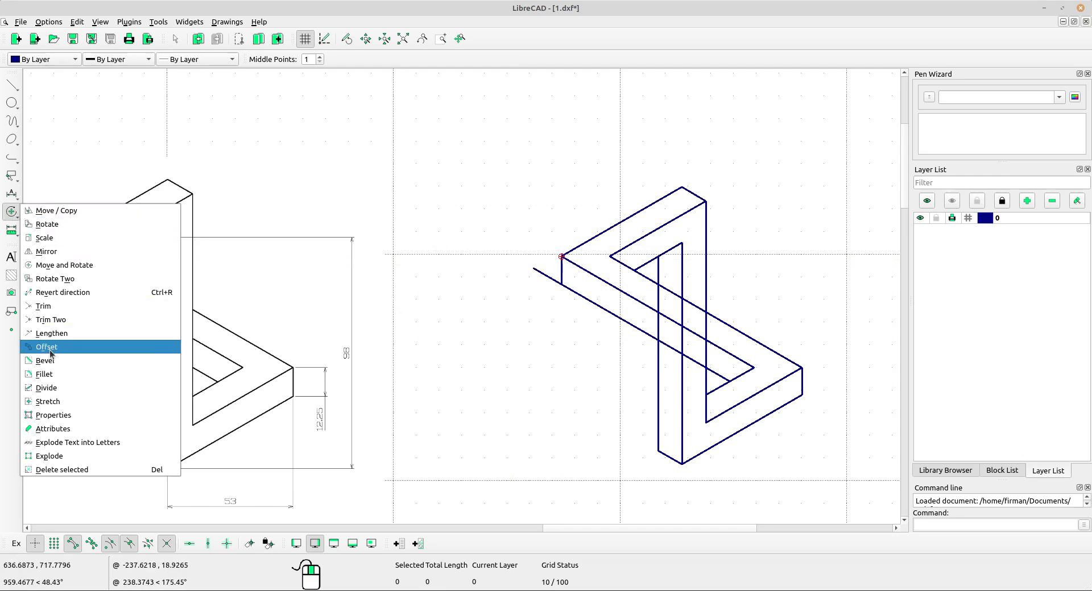
{"action": "left_click", "coordinate": [68, 322]}
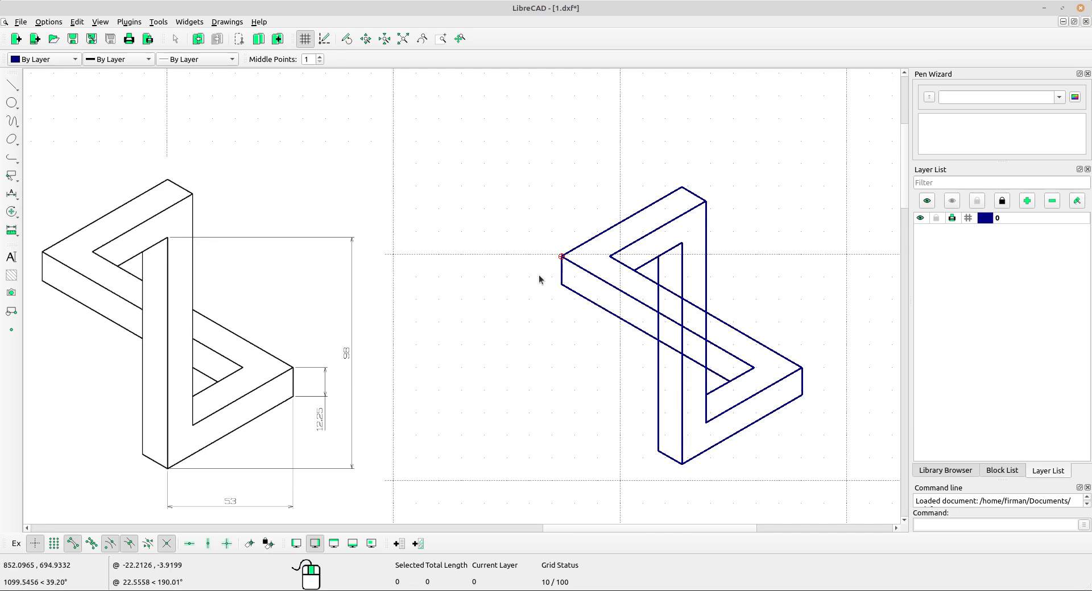
{"action": "middle_click_drag", "start_coordinate": [513, 349], "coordinate": [518, 343]}
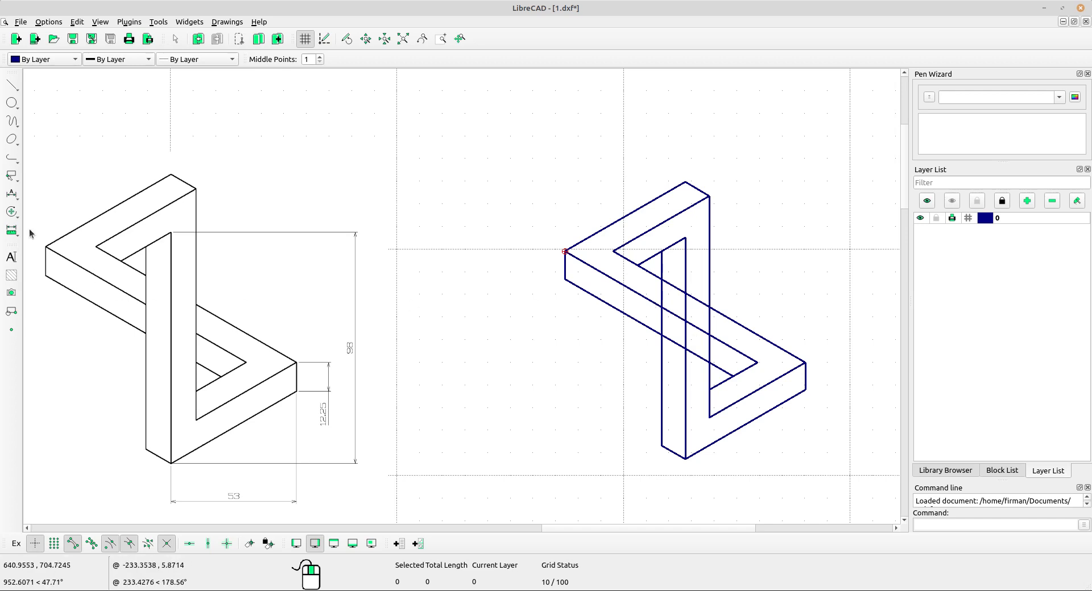
Trim the three diagonal lines that cross the middle vertical column against its vertical edge.
{"action": "left_click", "coordinate": [12, 211]}
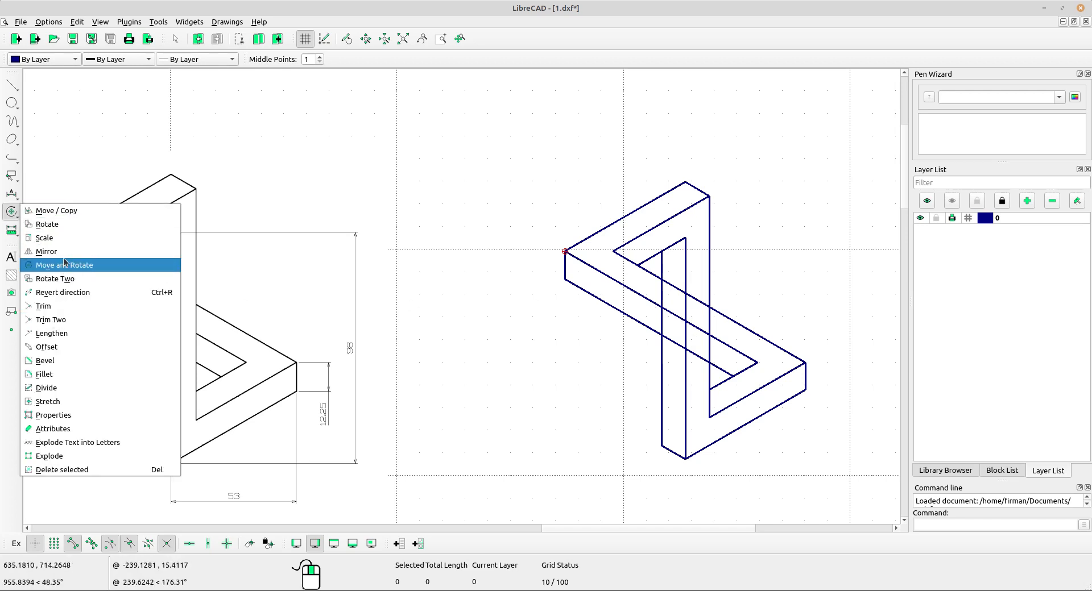
{"action": "left_click", "coordinate": [64, 388]}
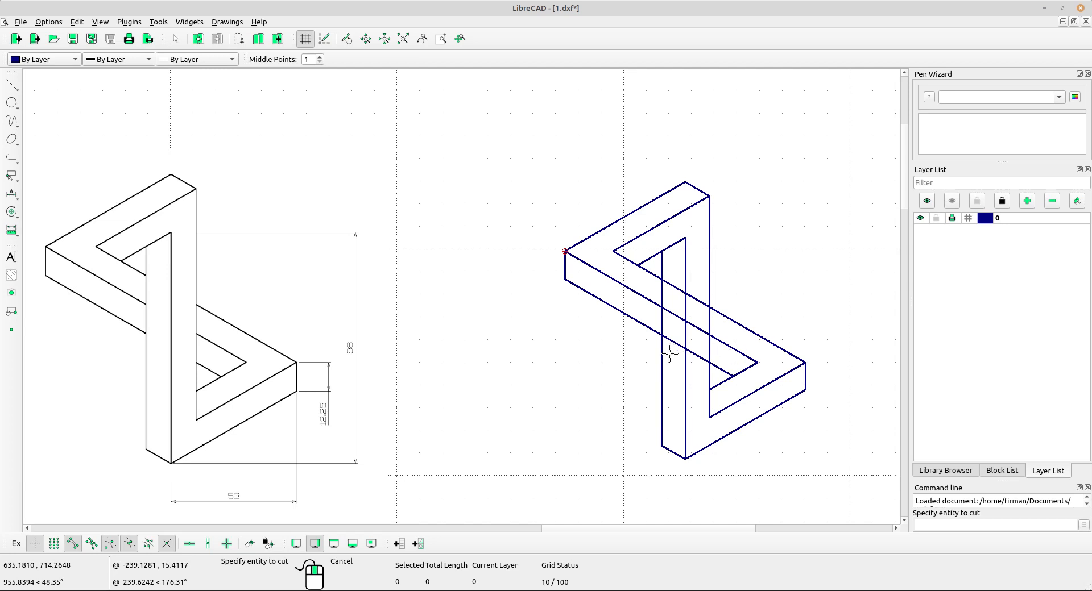
{"action": "left_click", "coordinate": [669, 339]}
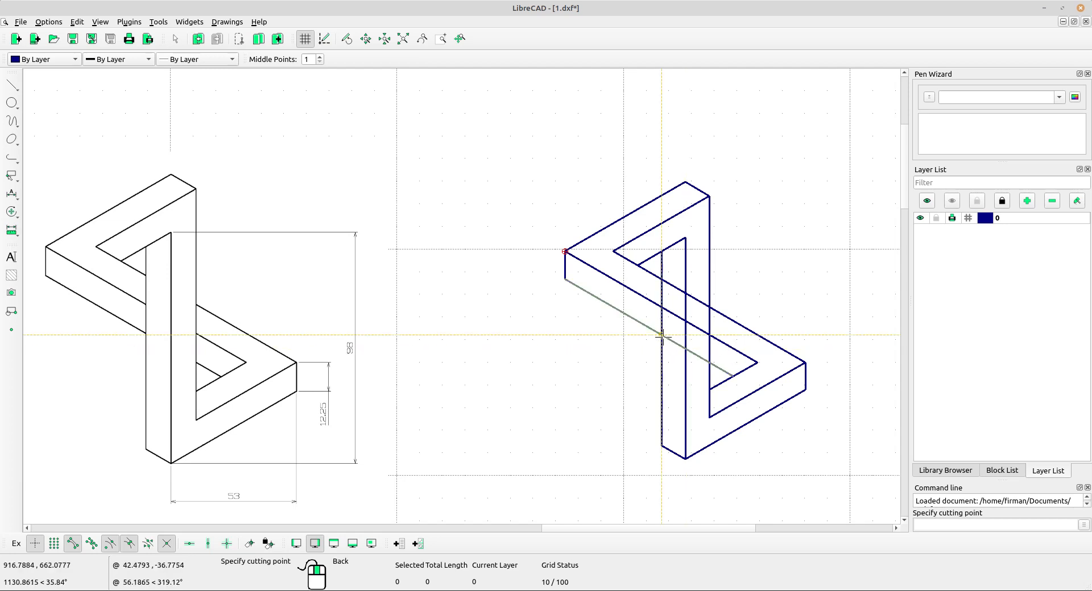
{"action": "left_click", "coordinate": [711, 359]}
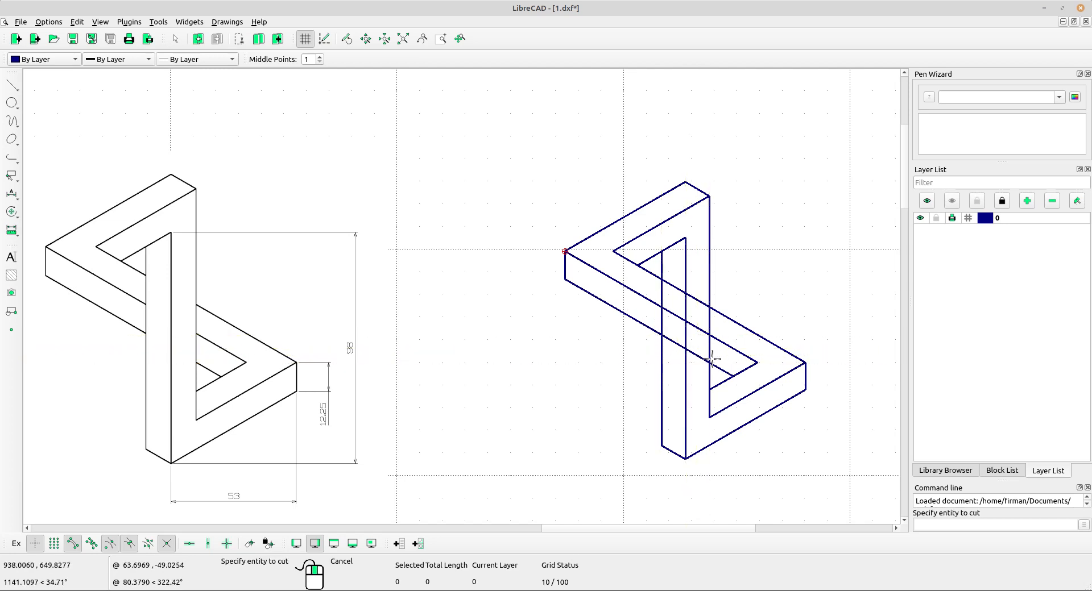
{"action": "left_click", "coordinate": [702, 331]}
{"action": "left_click", "coordinate": [670, 311]}
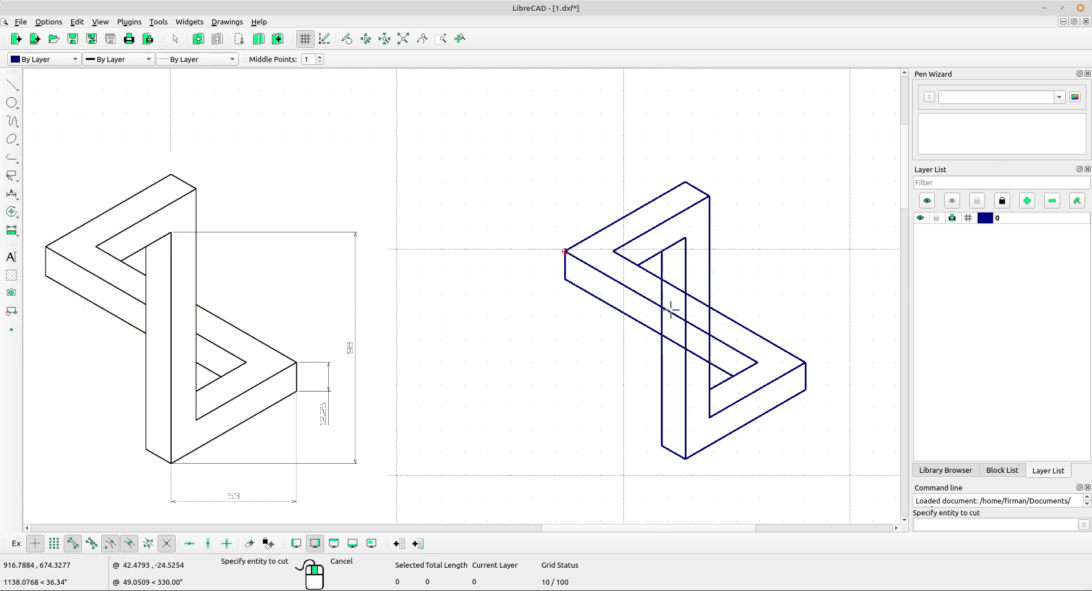
{"action": "left_click", "coordinate": [704, 329]}
{"action": "left_click", "coordinate": [697, 299]}
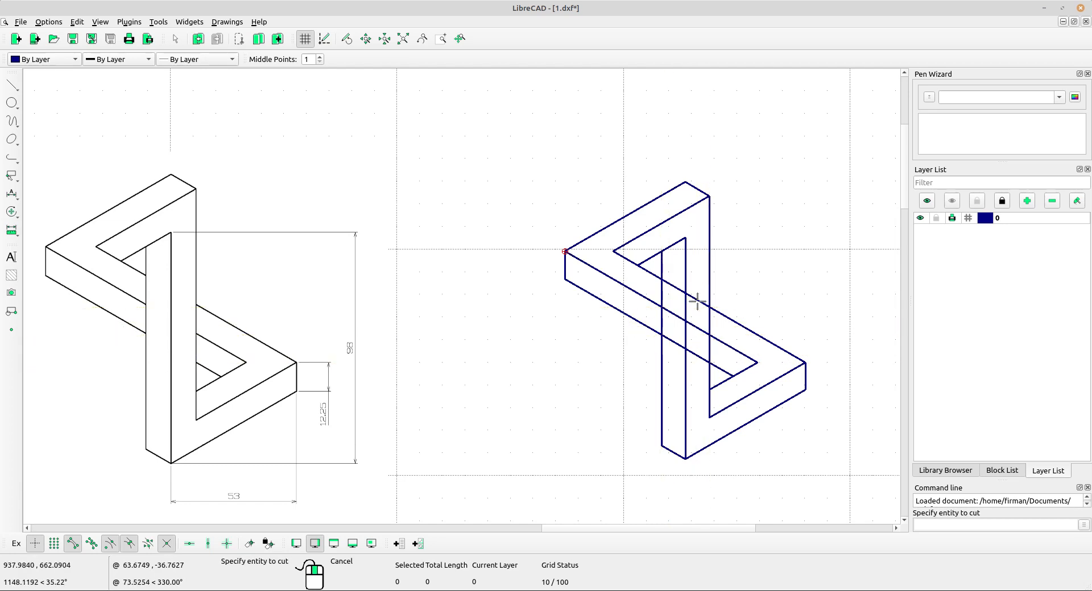
{"action": "left_click", "coordinate": [697, 300]}
{"action": "left_click", "coordinate": [664, 282]}
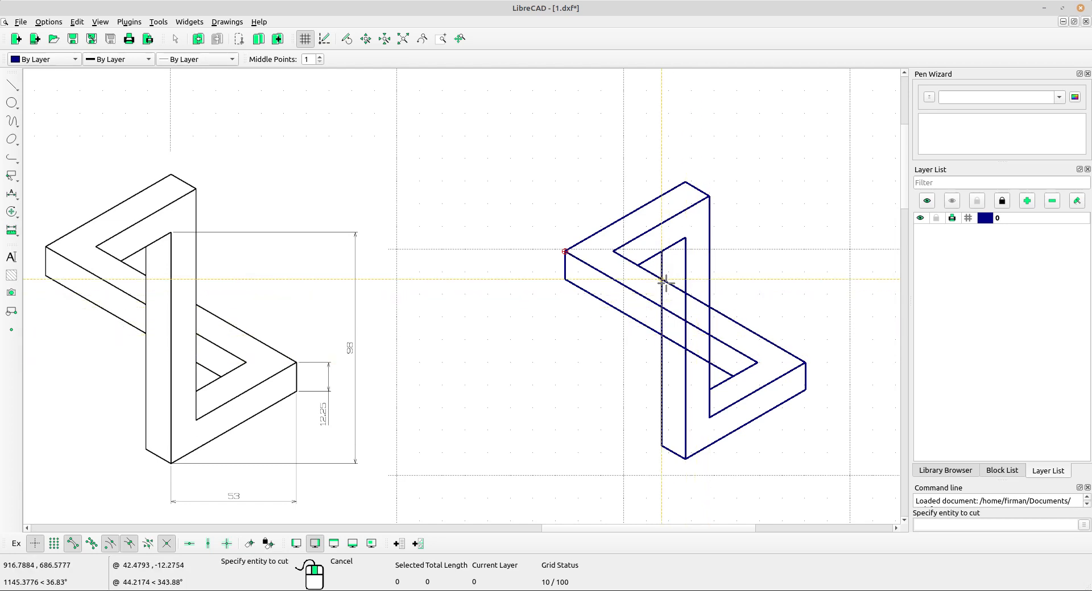
{"action": "left_click", "coordinate": [702, 297]}
{"action": "left_click", "coordinate": [709, 310]}
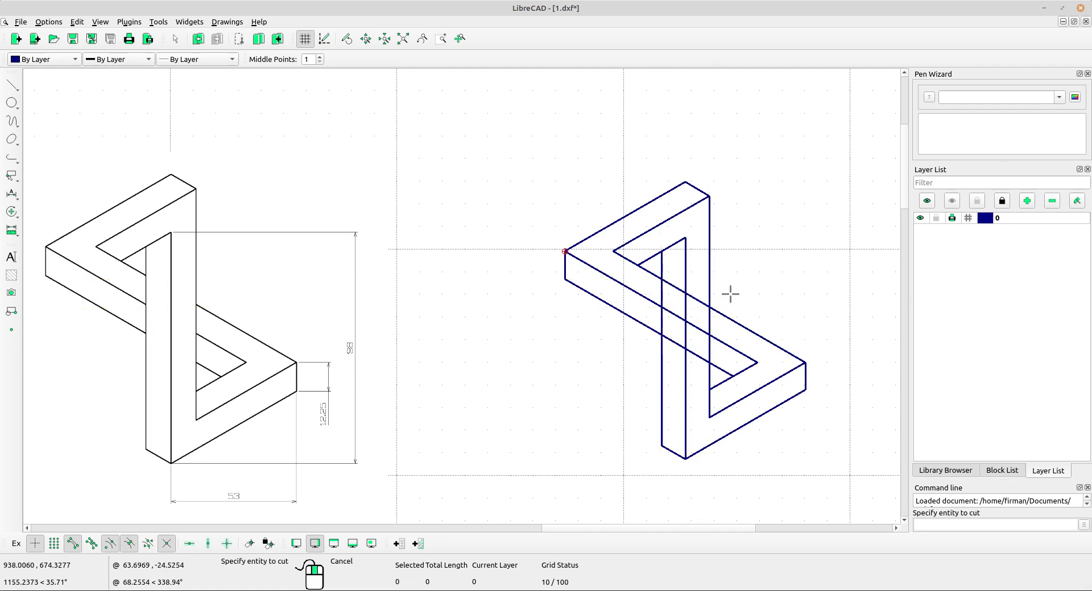
{"action": "right_click", "coordinate": [755, 263]}
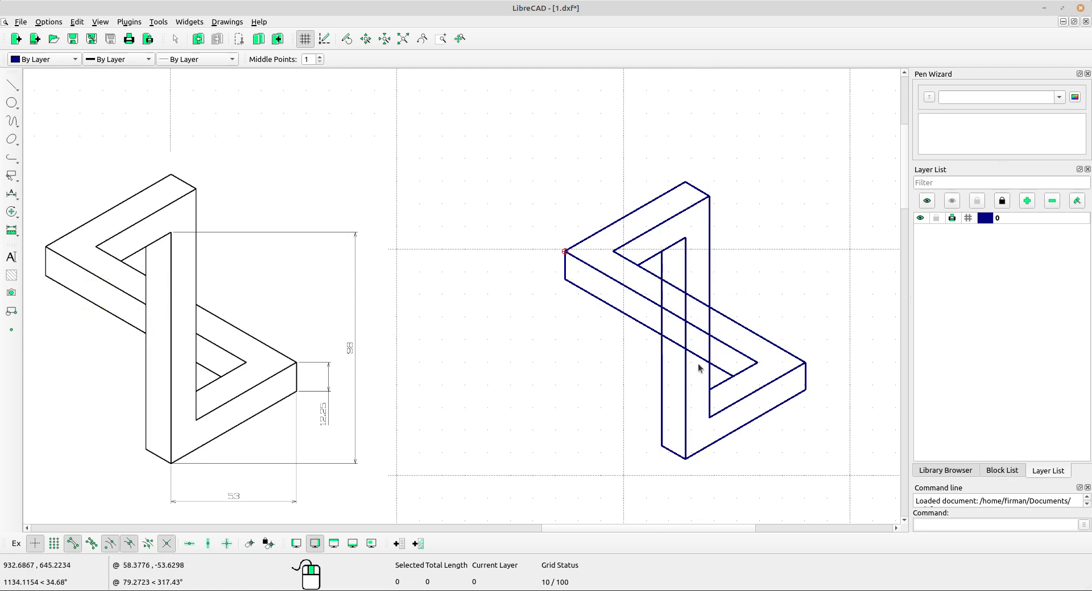
Delete the three diagonal line segments lying inside the middle vertical column.
{"action": "left_click_drag", "start_coordinate": [699, 373], "coordinate": [706, 293]}
{"action": "left_click_drag", "start_coordinate": [700, 359], "coordinate": [693, 295]}
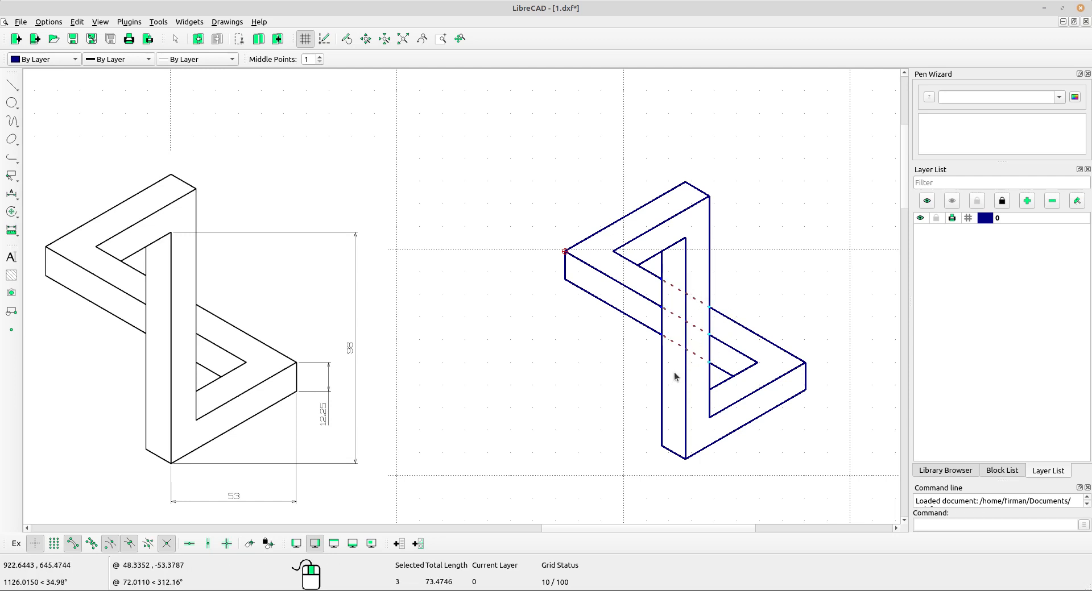
{"action": "key", "text": "Delete"}
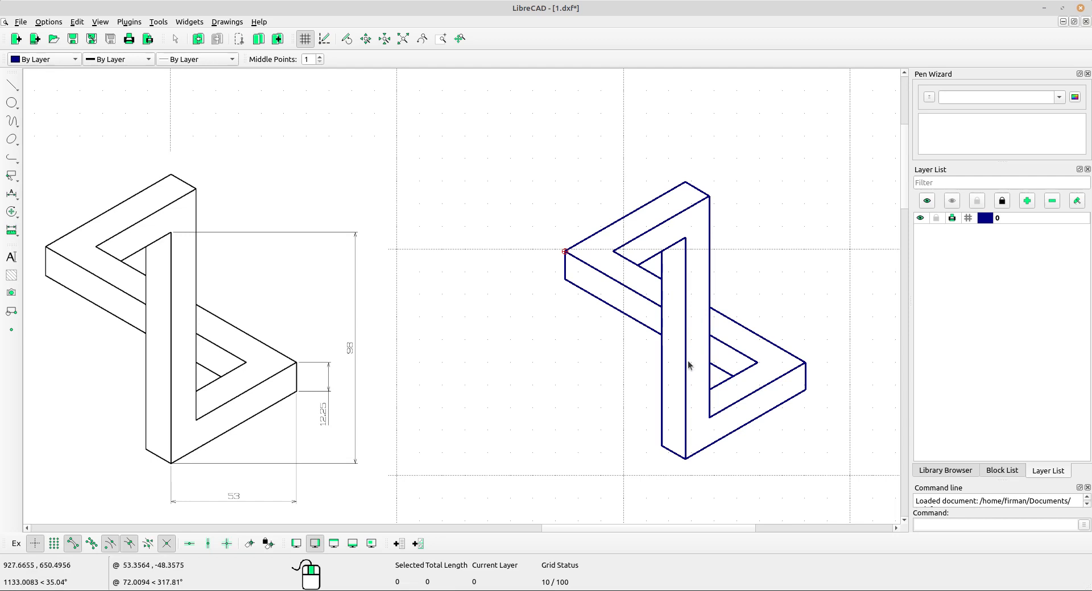
Add a new layer named dimension with Dark Red colour, 0.30mm width and Dot (tiny) line type.
{"action": "mouse_move", "coordinate": [714, 386]}
{"action": "middle_mouse_down"}
{"action": "mouse_move", "coordinate": [652, 368]}
{"action": "mouse_move", "coordinate": [688, 349]}
{"action": "middle_mouse_up"}
{"action": "scroll", "coordinate": [690, 351], "scroll_direction": "down", "scroll_amount": 1}
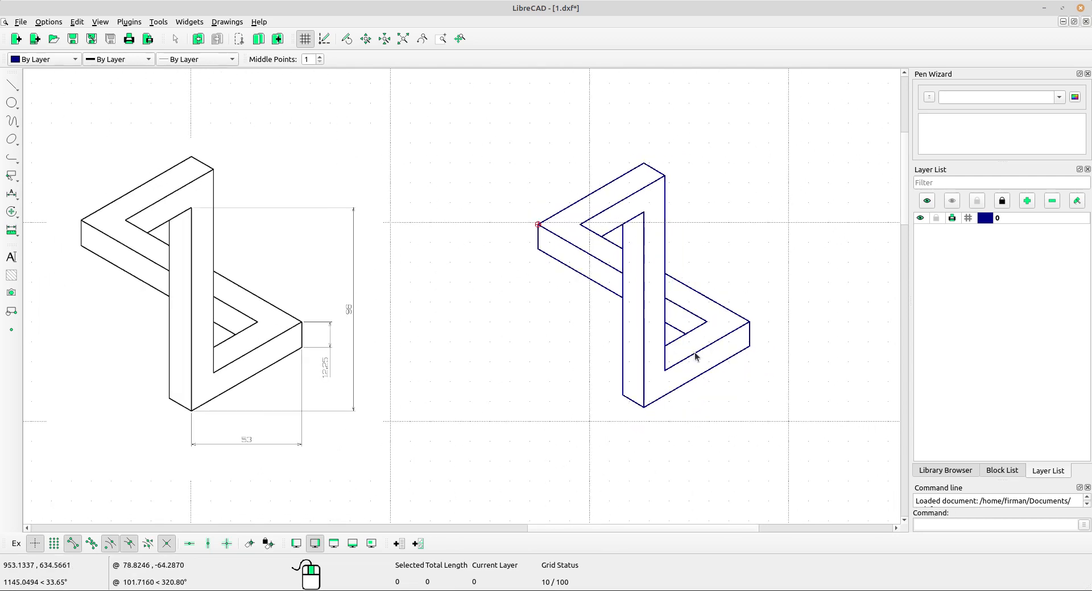
{"action": "left_click", "coordinate": [1027, 201]}
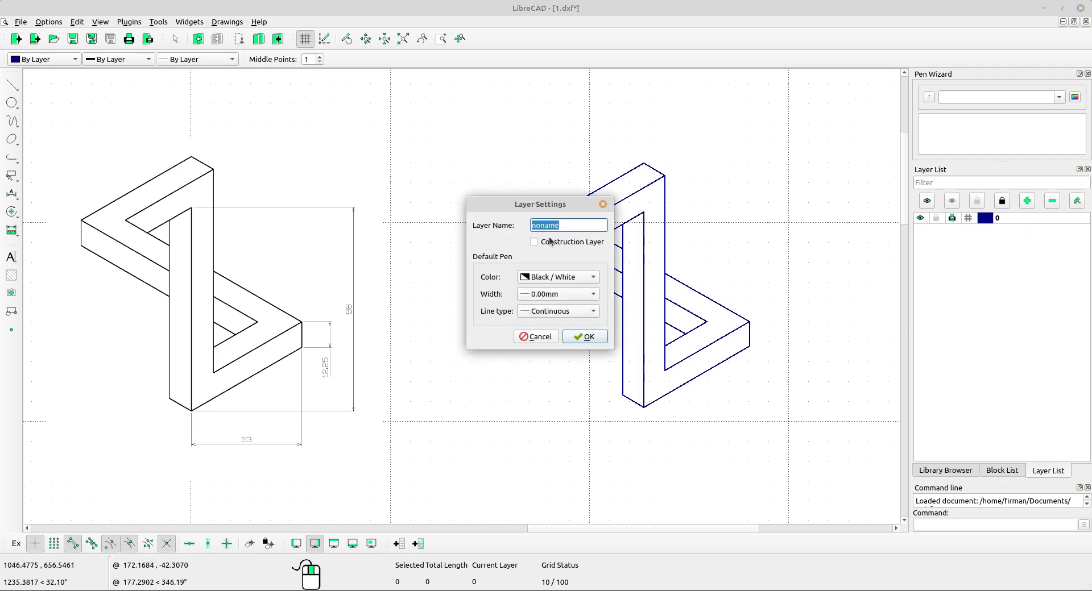
{"action": "left_click", "coordinate": [572, 225]}
{"action": "key", "text": "ctrl+a"}
{"action": "type", "text": "dimension"}
{"action": "left_click", "coordinate": [546, 279]}
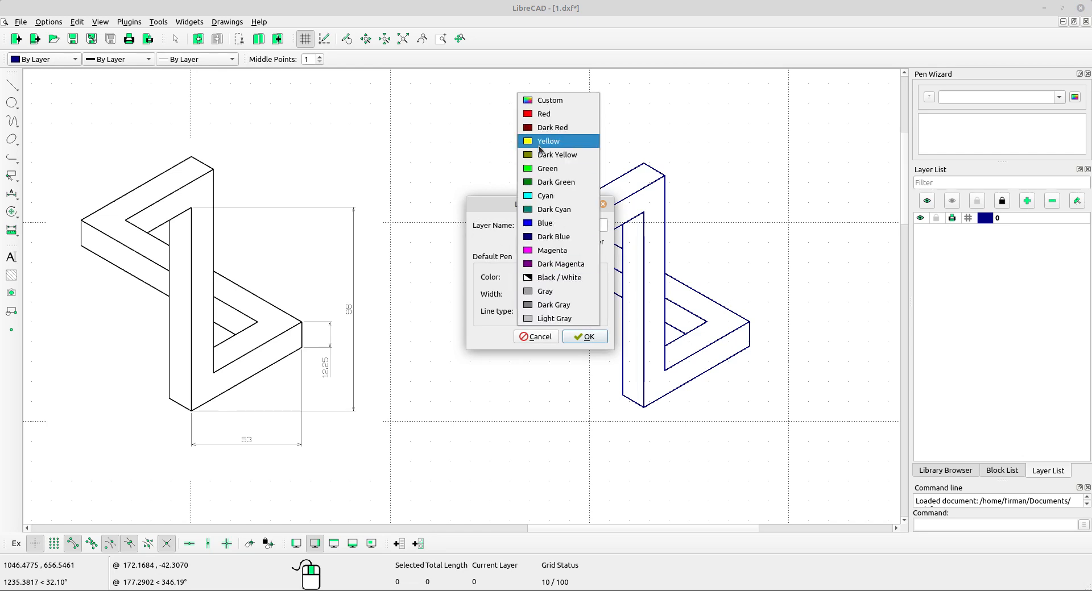
{"action": "left_click", "coordinate": [554, 127]}
{"action": "left_click", "coordinate": [579, 298]}
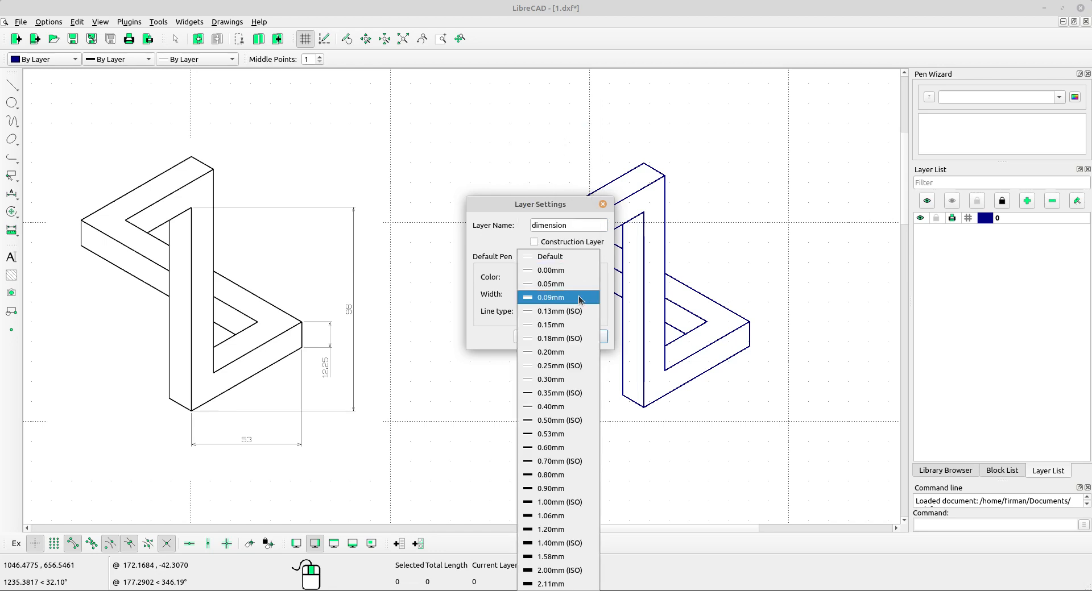
{"action": "left_click", "coordinate": [567, 380]}
{"action": "left_click", "coordinate": [575, 312]}
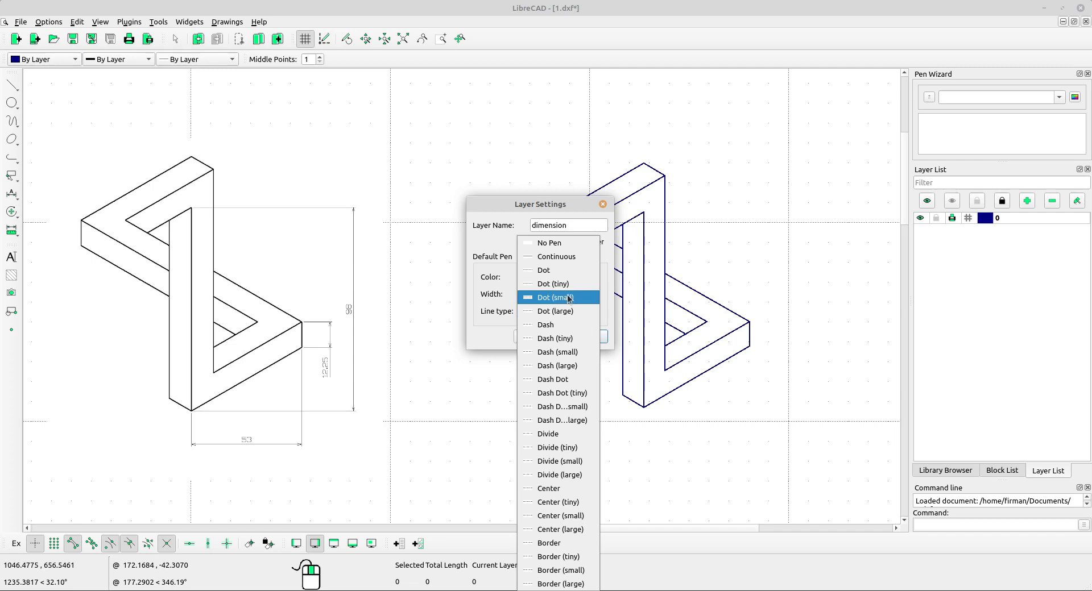
{"action": "left_click", "coordinate": [569, 284]}
{"action": "left_click", "coordinate": [586, 338]}
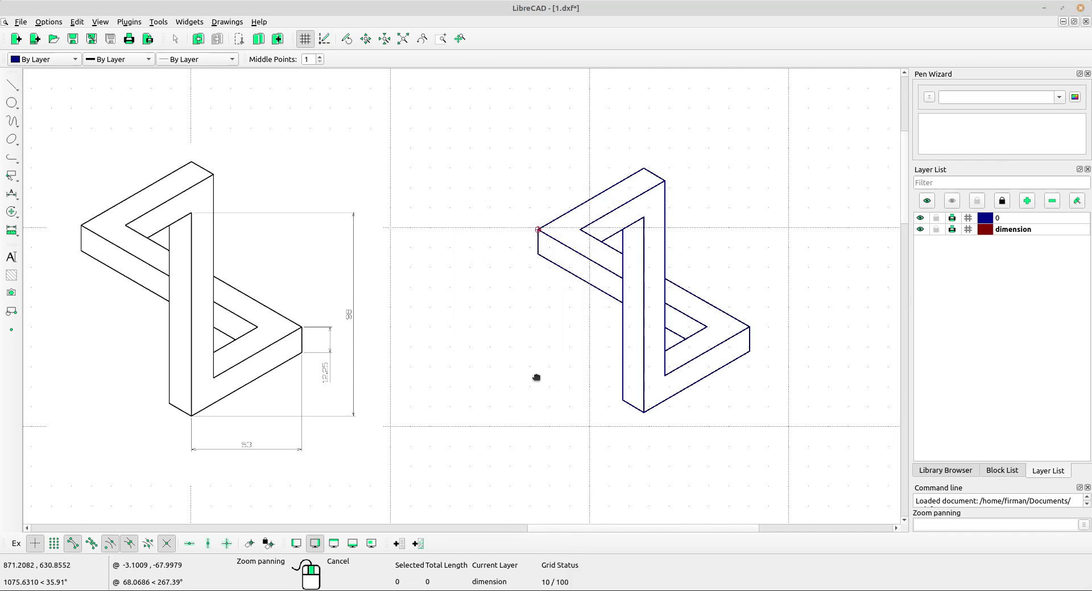
Add a horizontal dimension from the bottom corner to the right corner of the figure, placed below it.
{"action": "middle_click_drag", "start_coordinate": [536, 376], "coordinate": [553, 333]}
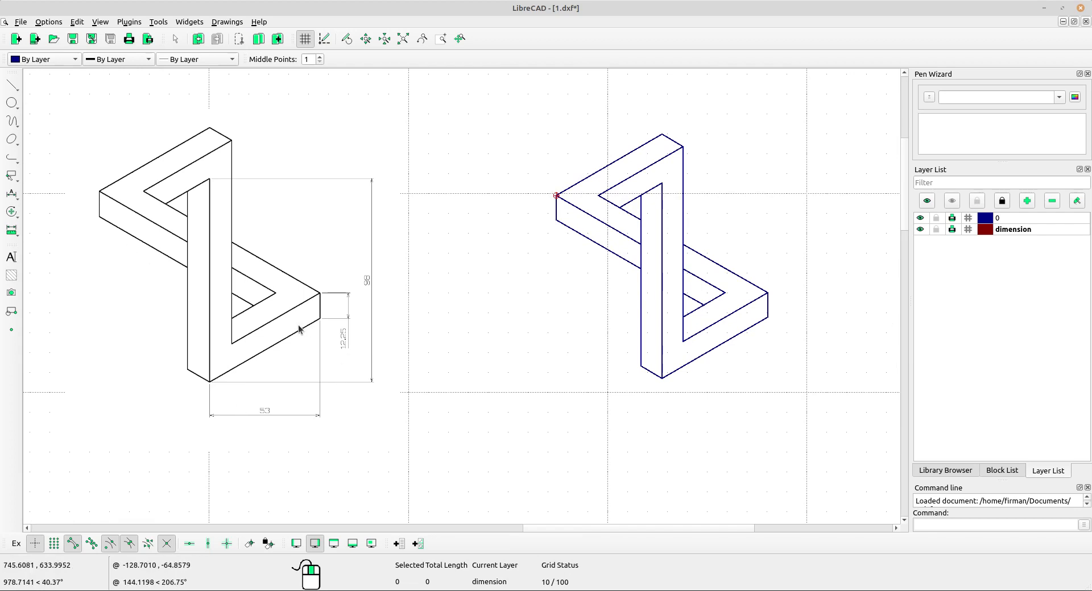
{"action": "left_click", "coordinate": [11, 229]}
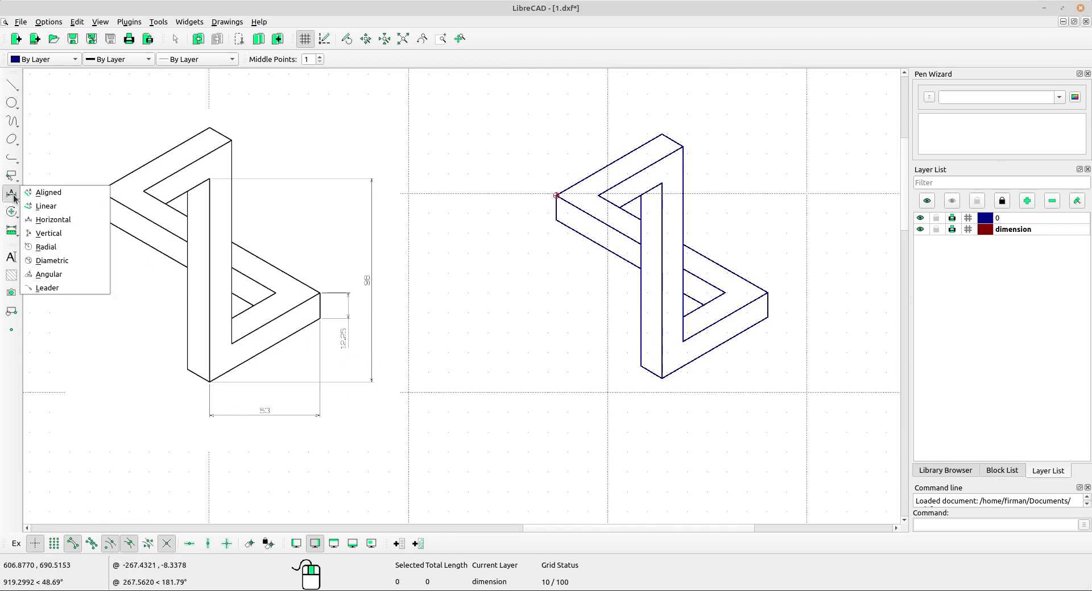
{"action": "left_click", "coordinate": [62, 217]}
{"action": "left_click", "coordinate": [661, 378]}
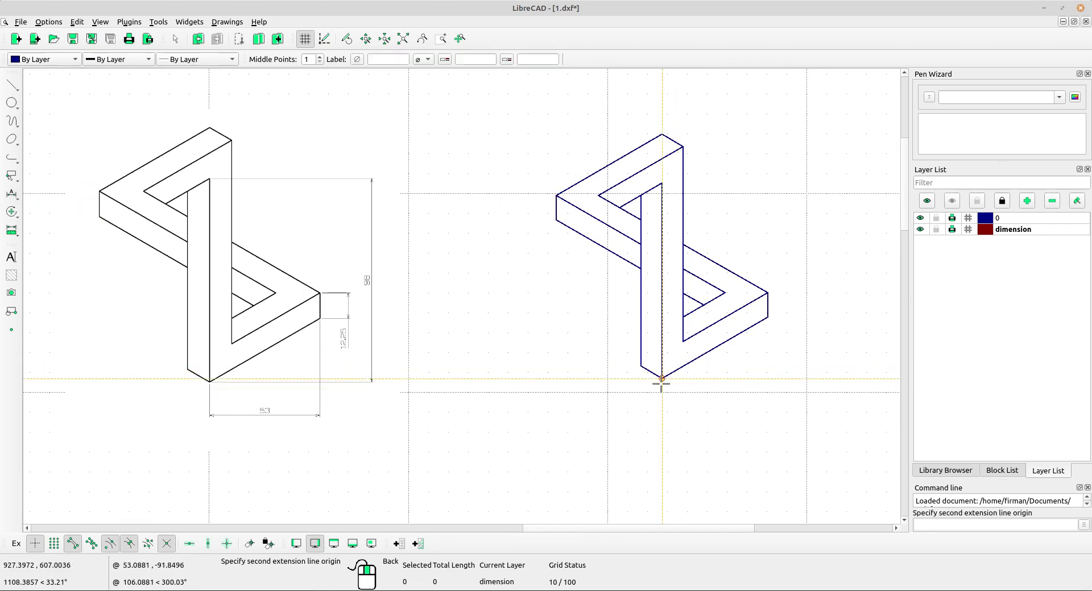
{"action": "left_click", "coordinate": [768, 317]}
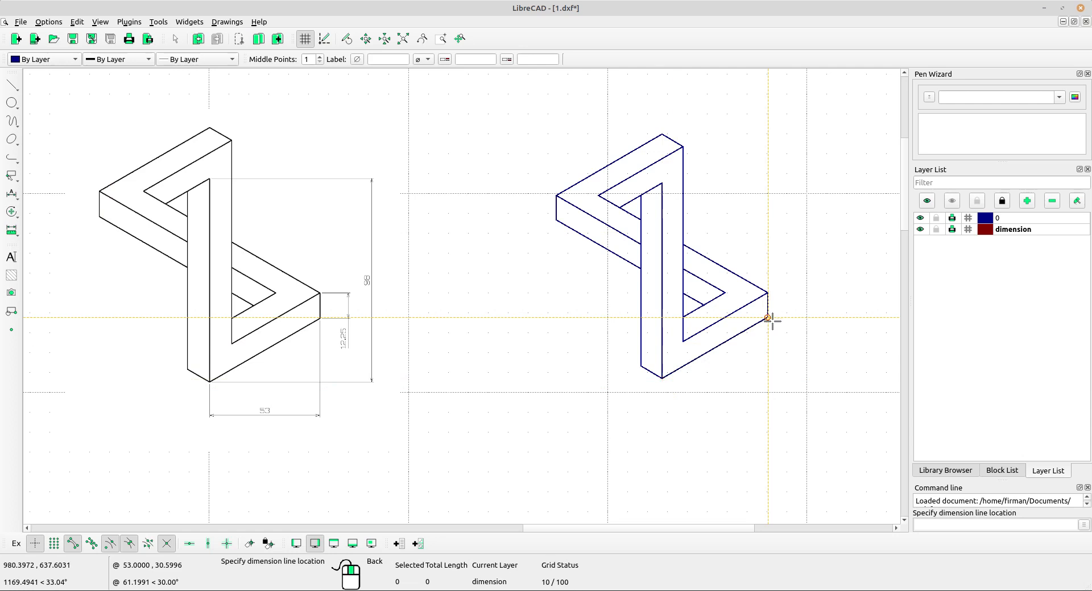
{"action": "left_click", "coordinate": [765, 419]}
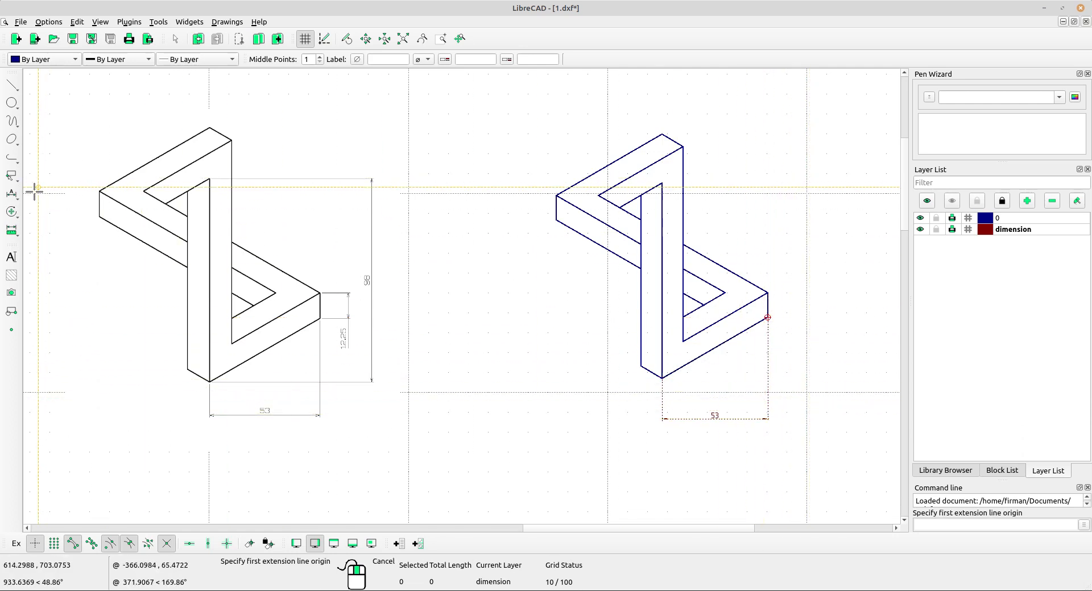
Add a vertical dimension for the right 12.25 edge, placed just to its right.
{"action": "left_click", "coordinate": [12, 194]}
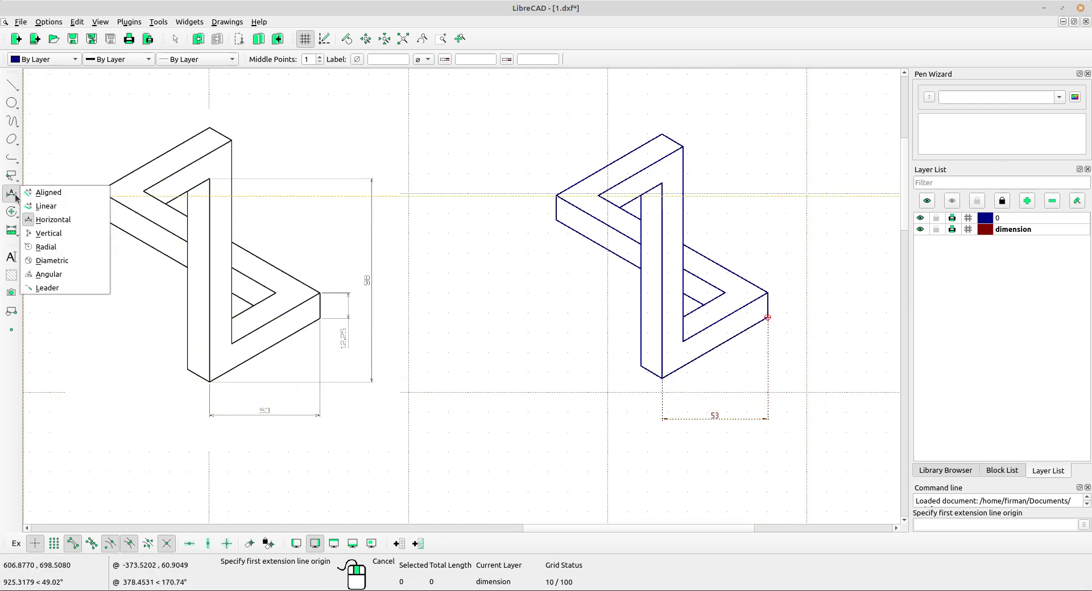
{"action": "left_click", "coordinate": [42, 233]}
{"action": "left_click", "coordinate": [767, 317]}
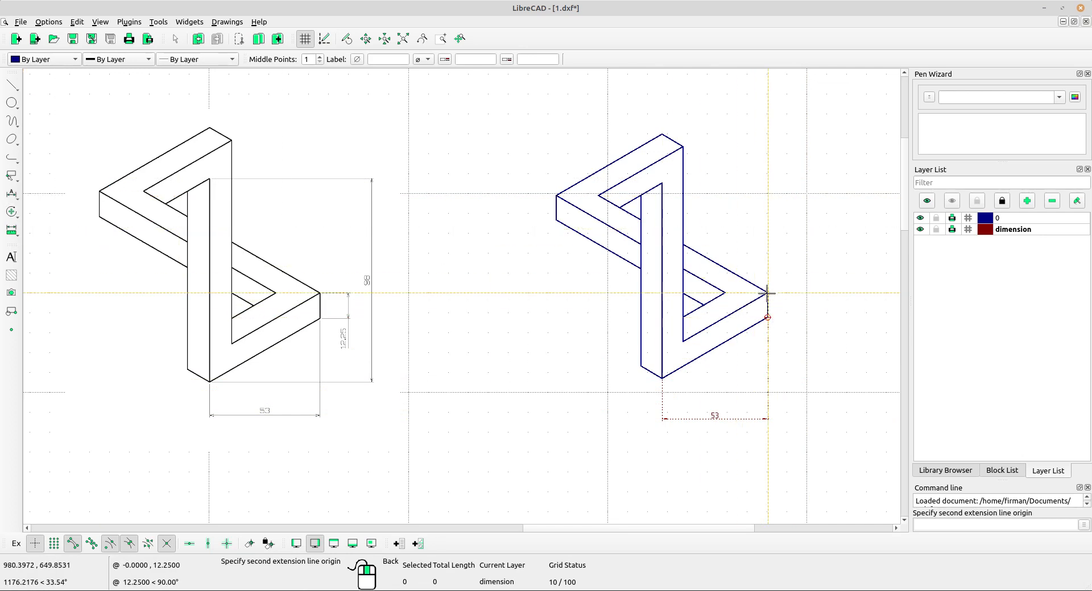
{"action": "left_click", "coordinate": [767, 292]}
{"action": "left_click", "coordinate": [806, 289]}
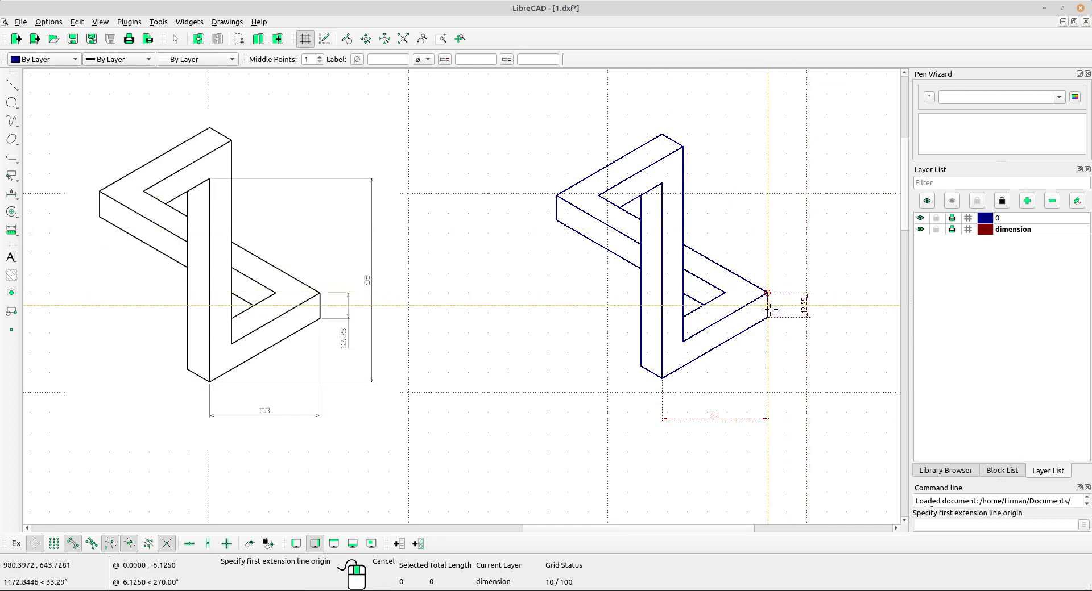
Add a vertical dimension from the bottom corner to the top of the inner vertical line, placed at the right.
{"action": "left_click", "coordinate": [661, 379]}
{"action": "left_click", "coordinate": [662, 183]}
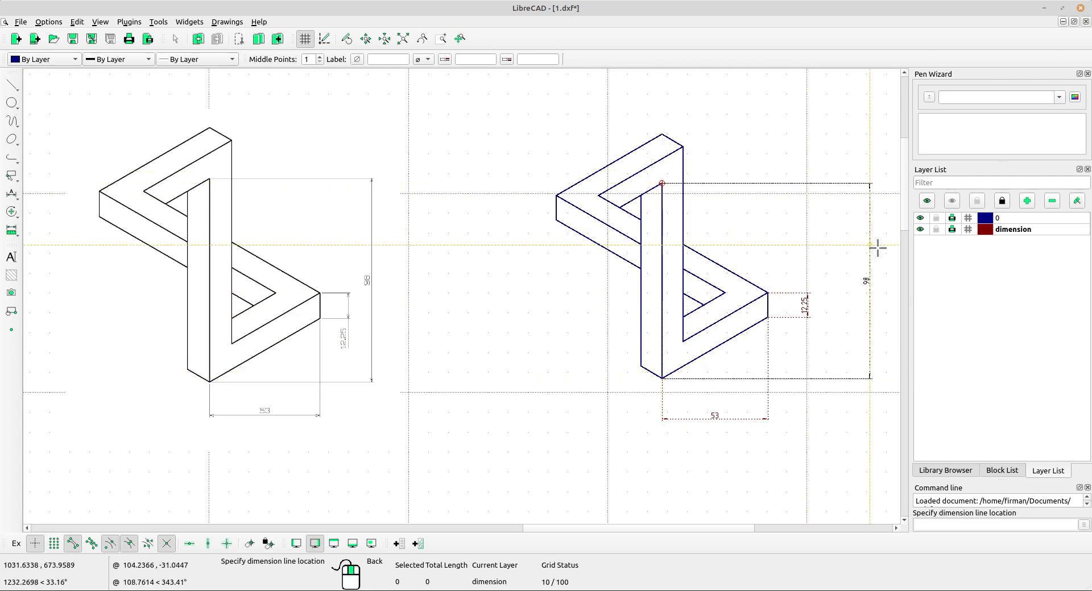
{"action": "left_click", "coordinate": [830, 250]}
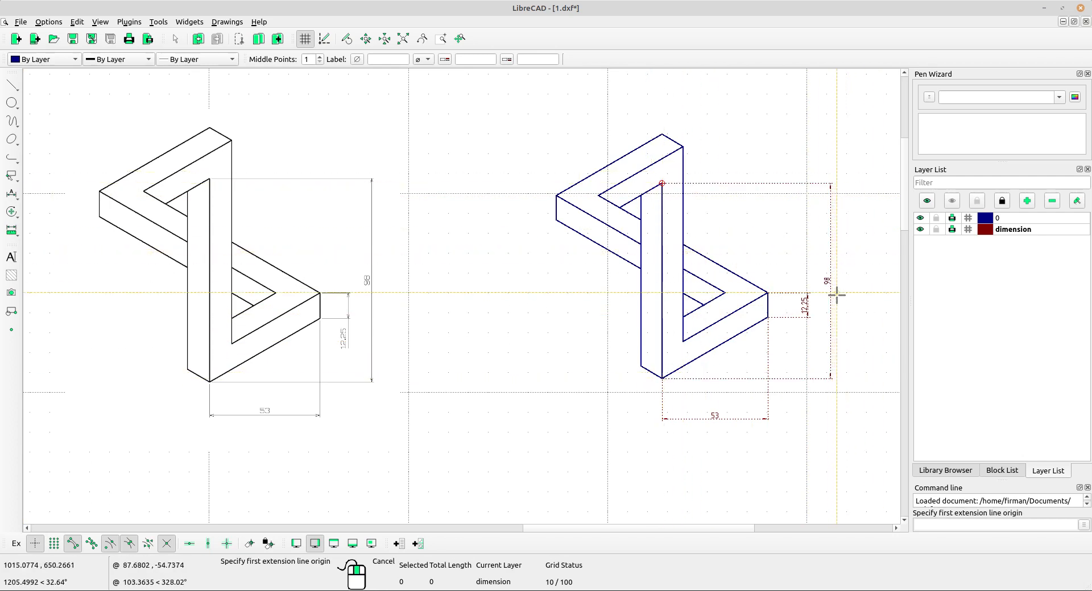
{"action": "right_click", "coordinate": [542, 266]}
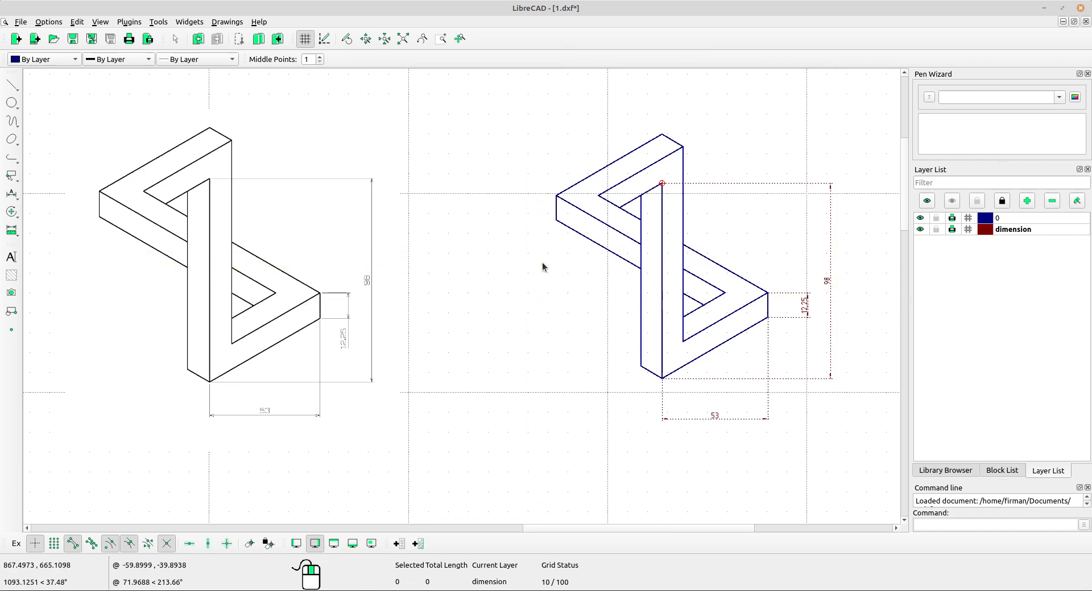